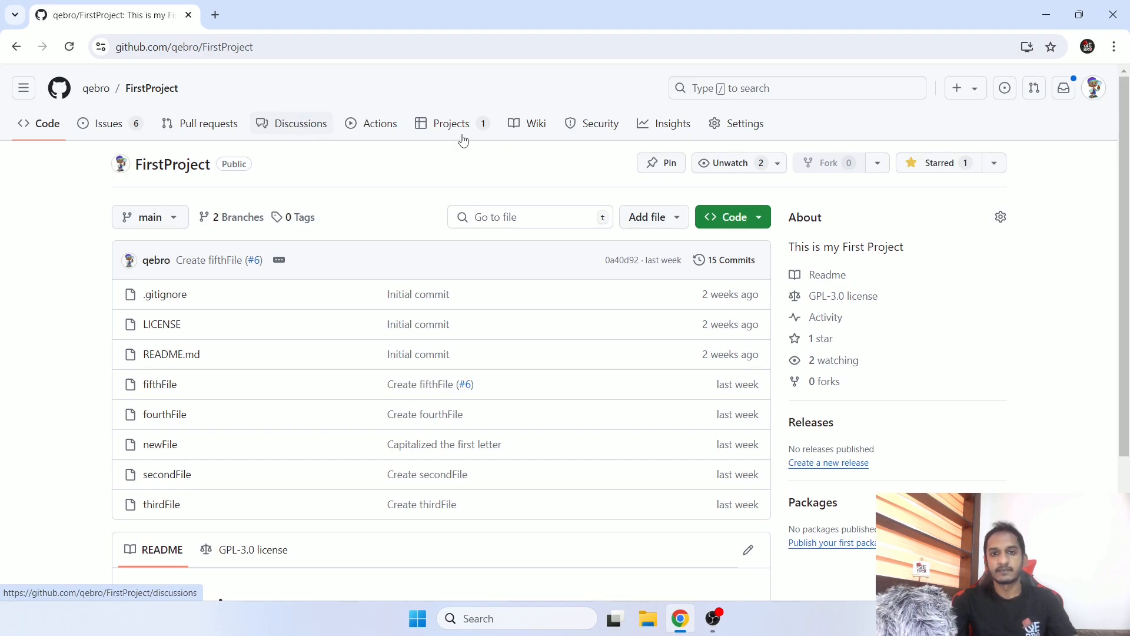
Step: Open the FirstProject repository's general settings and examine the Features section, including the Discussions option
{"action": "left_click", "coordinate": [748, 129]}
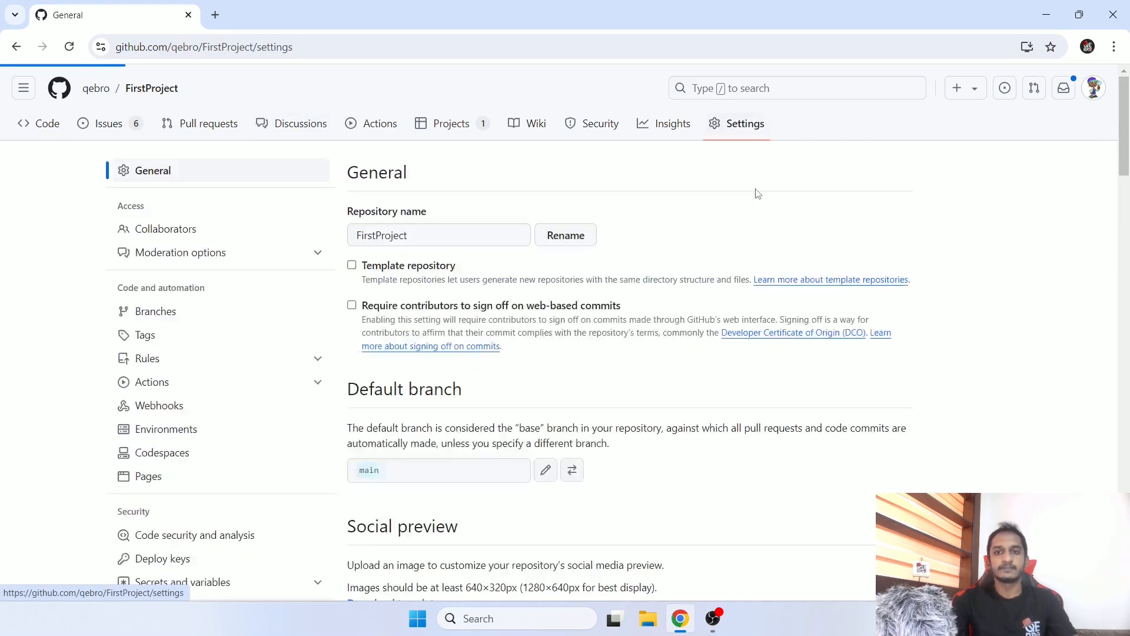
{"action": "scroll", "coordinate": [752, 192], "scroll_direction": "down", "scroll_amount": 8}
{"action": "left_click_drag", "start_coordinate": [351, 325], "coordinate": [420, 316]}
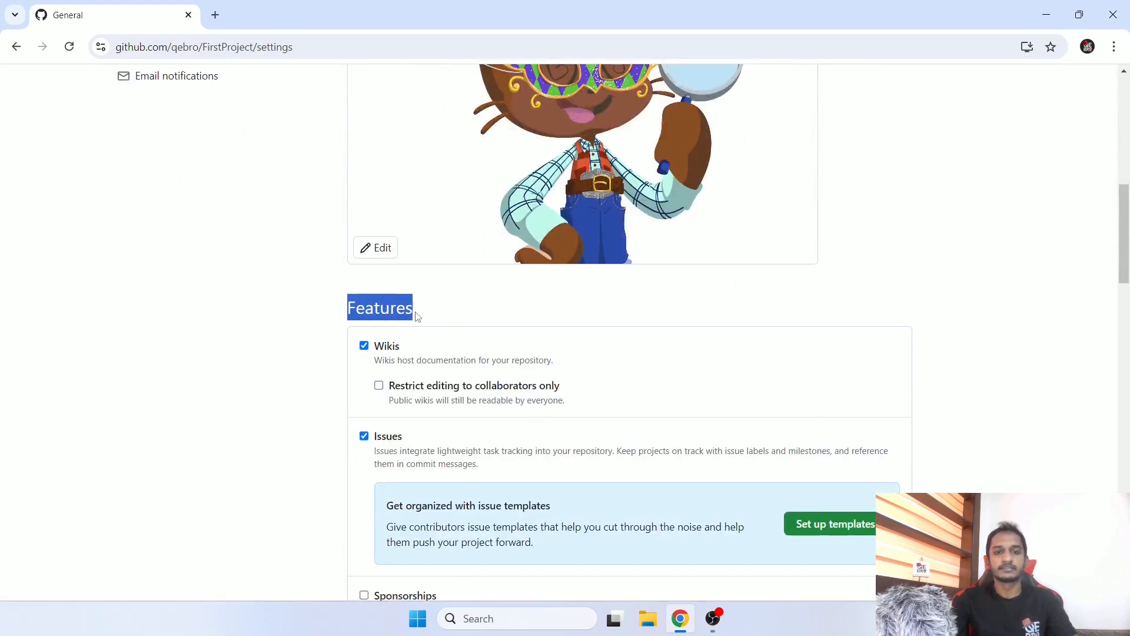
{"action": "scroll", "coordinate": [463, 309], "scroll_direction": "down", "scroll_amount": 7}
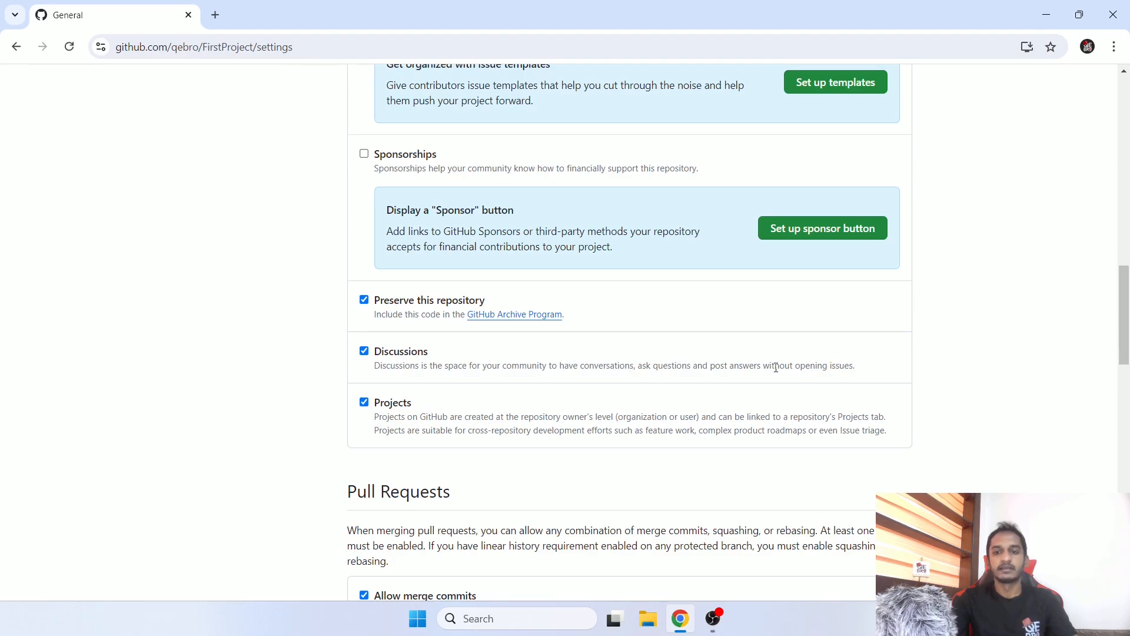
{"action": "scroll", "coordinate": [871, 376], "scroll_direction": "up", "scroll_amount": 6}
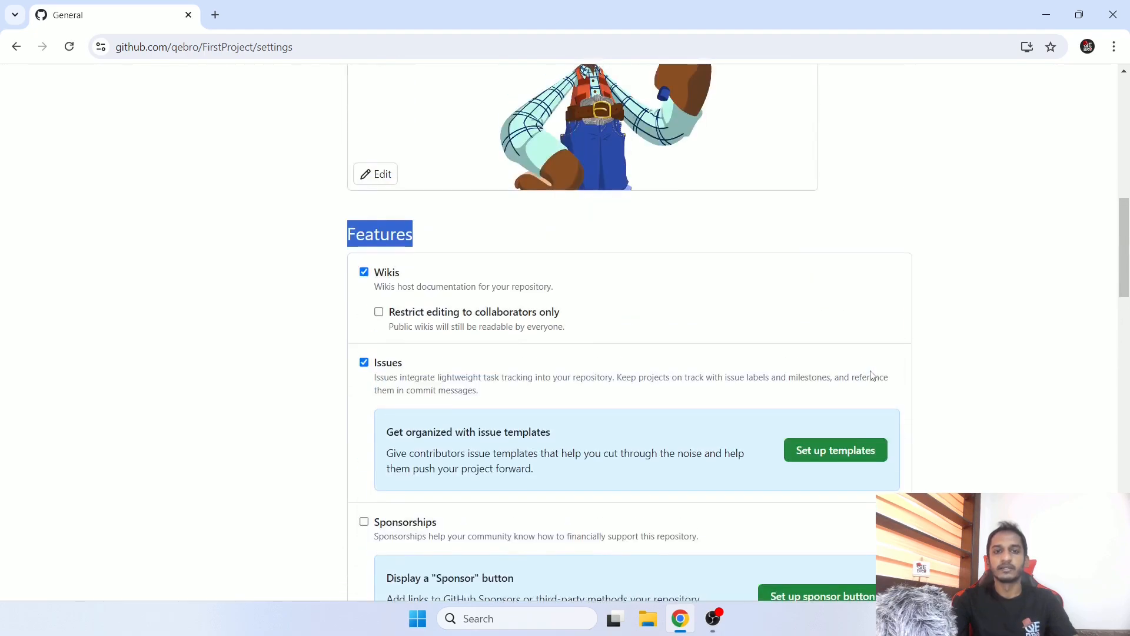
{"action": "scroll", "coordinate": [862, 373], "scroll_direction": "up", "scroll_amount": 11}
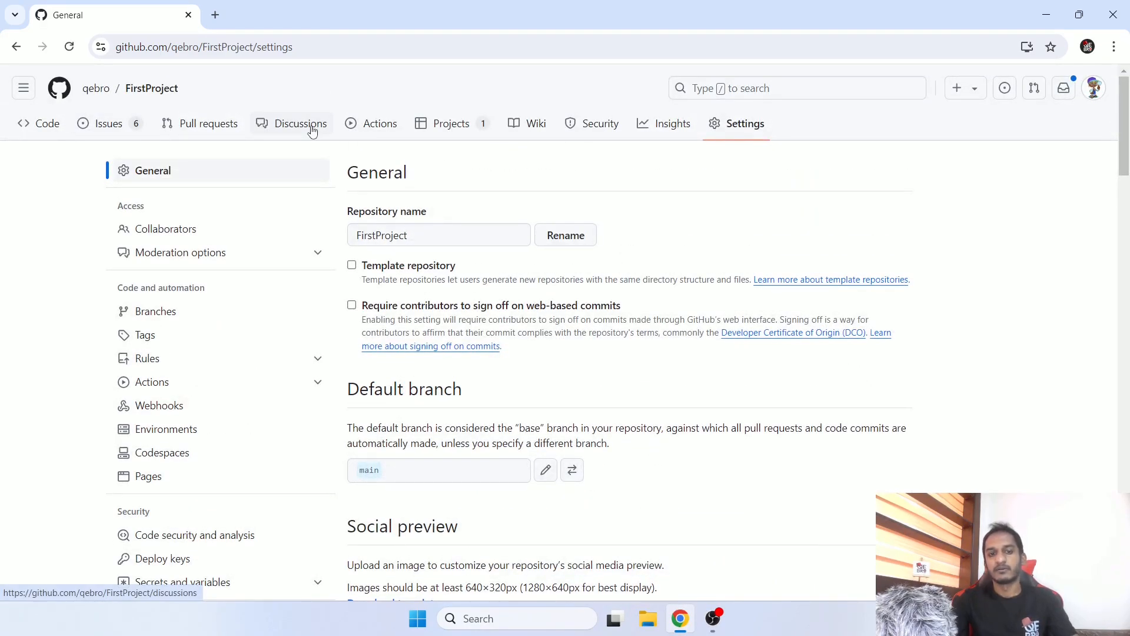
Step: Open the announcement titled "discussion" in the repository's discussions and delete it
{"action": "left_click", "coordinate": [312, 139]}
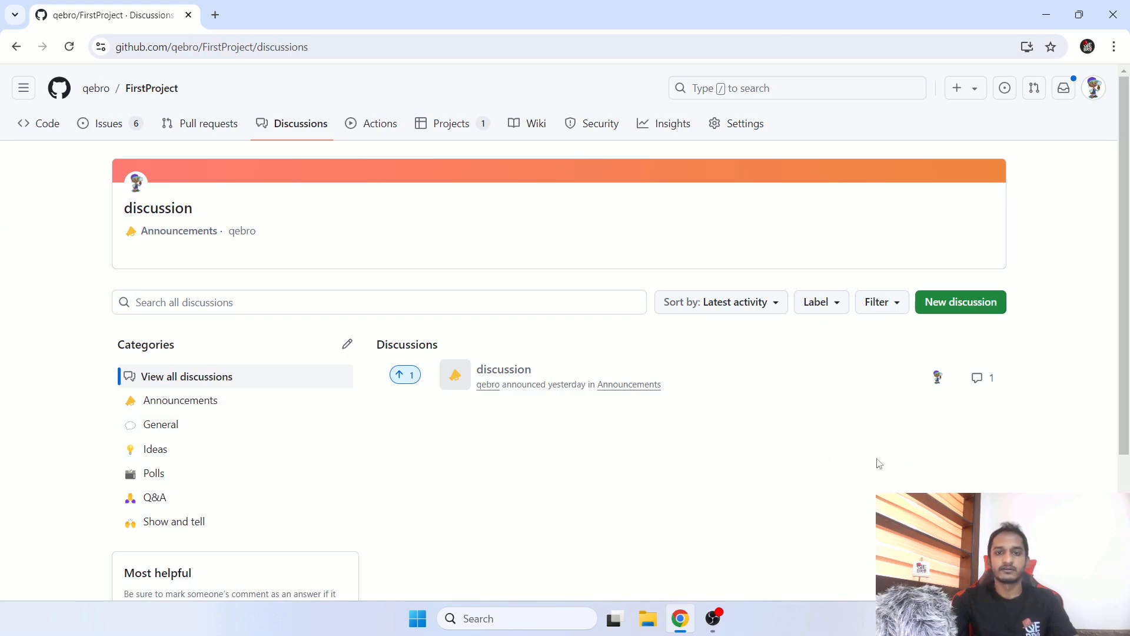
{"action": "scroll", "coordinate": [612, 312], "scroll_direction": "down", "scroll_amount": 1}
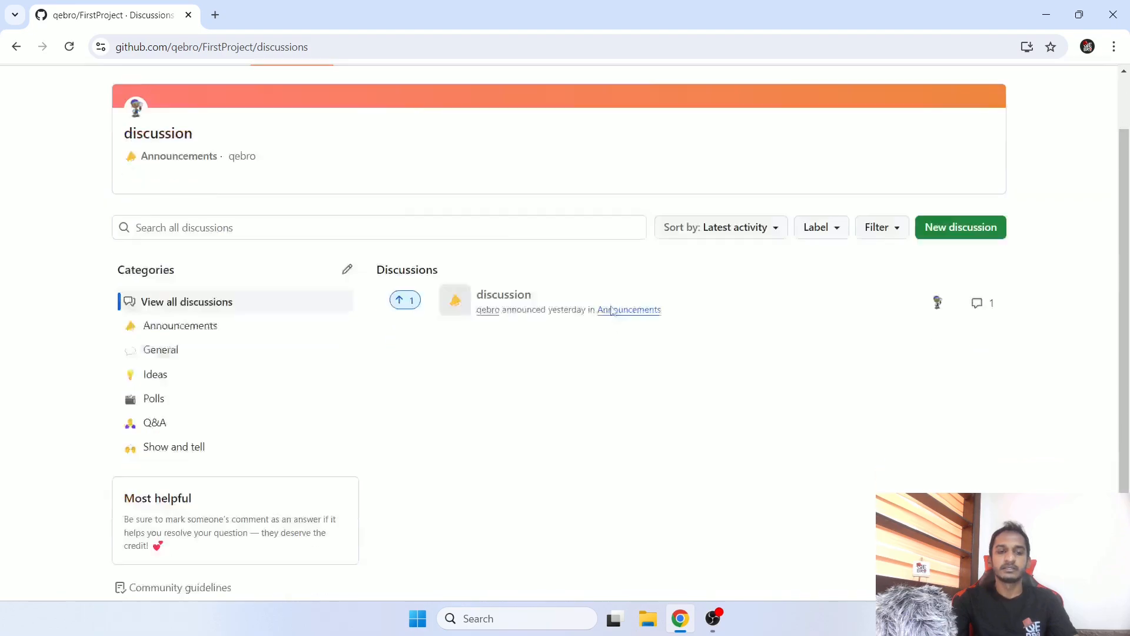
{"action": "scroll", "coordinate": [612, 312], "scroll_direction": "down", "scroll_amount": 2}
{"action": "left_click", "coordinate": [487, 183]}
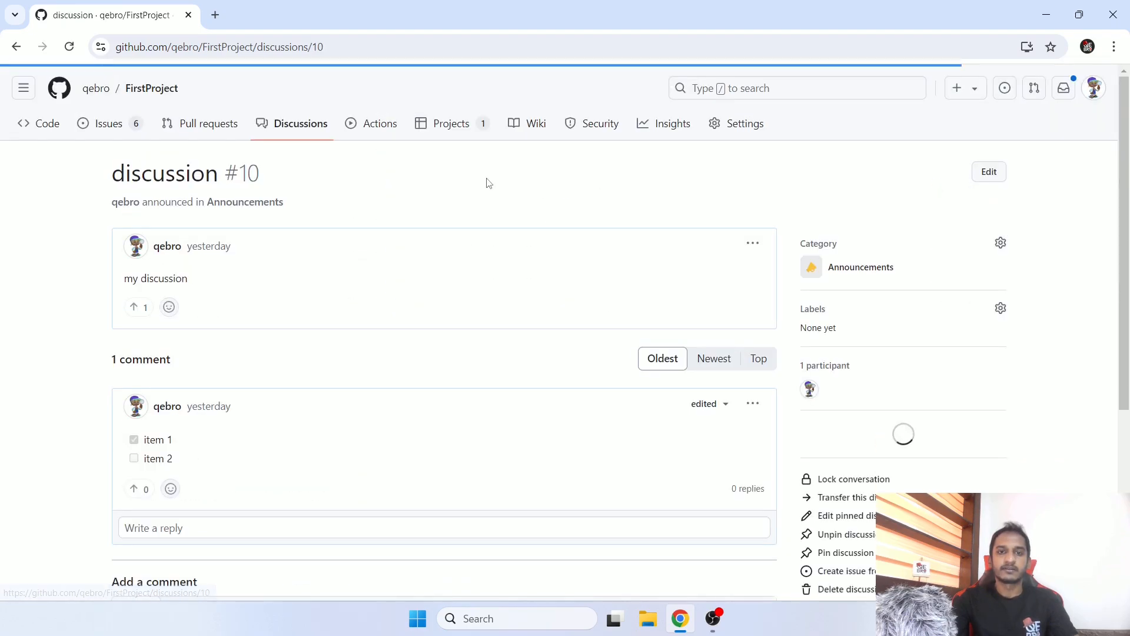
{"action": "scroll", "coordinate": [824, 265], "scroll_direction": "down", "scroll_amount": 5}
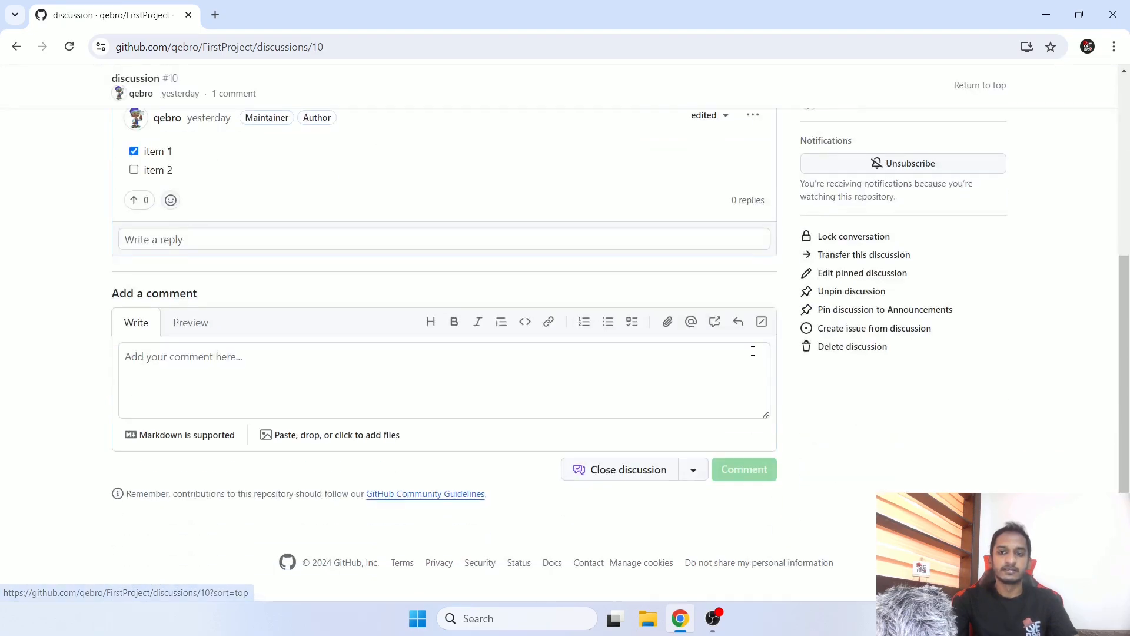
{"action": "left_click", "coordinate": [866, 352]}
{"action": "left_click", "coordinate": [662, 368]}
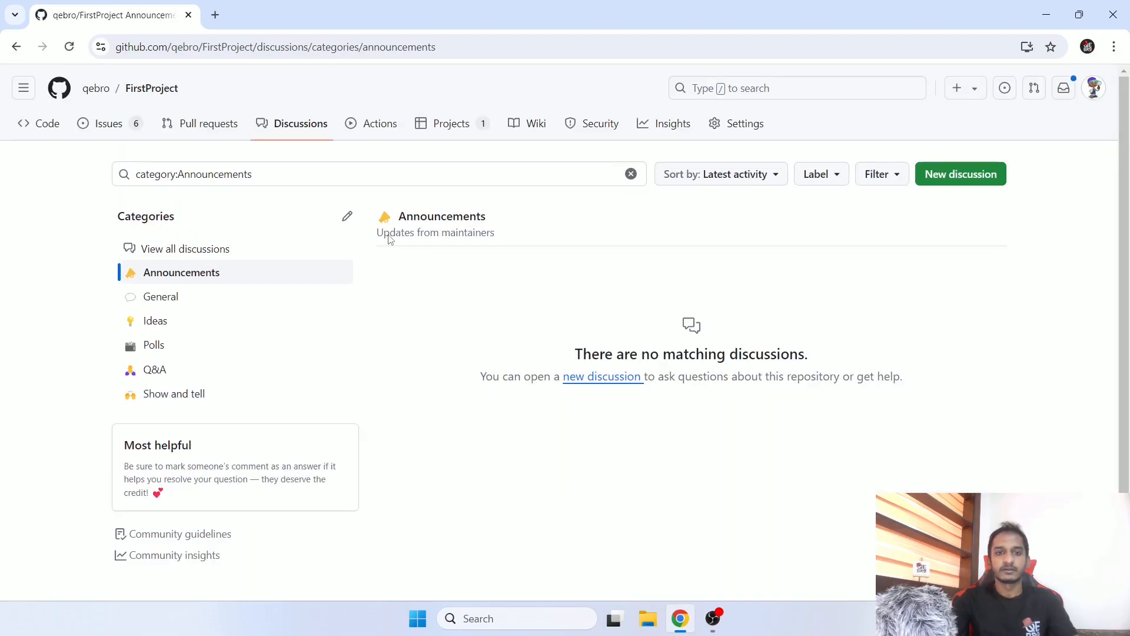
Step: Disable the Discussions feature in the repository settings and check the repository's navigation
{"action": "left_click", "coordinate": [725, 126]}
{"action": "scroll", "coordinate": [707, 240], "scroll_direction": "down", "scroll_amount": 12}
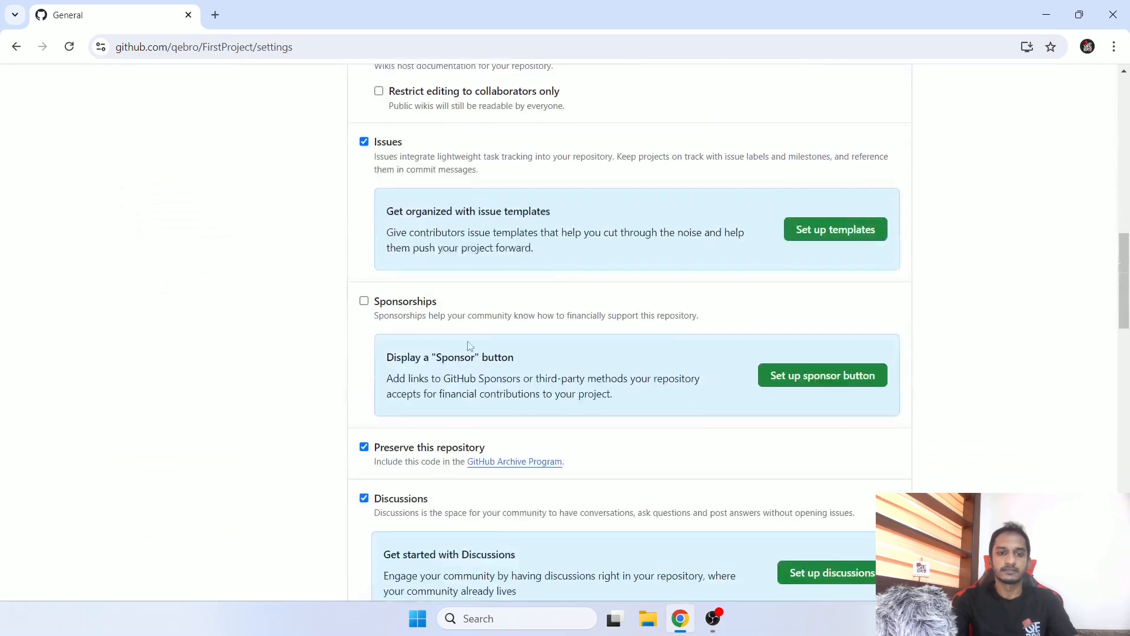
{"action": "scroll", "coordinate": [385, 435], "scroll_direction": "down", "scroll_amount": 3}
{"action": "left_click", "coordinate": [363, 277]}
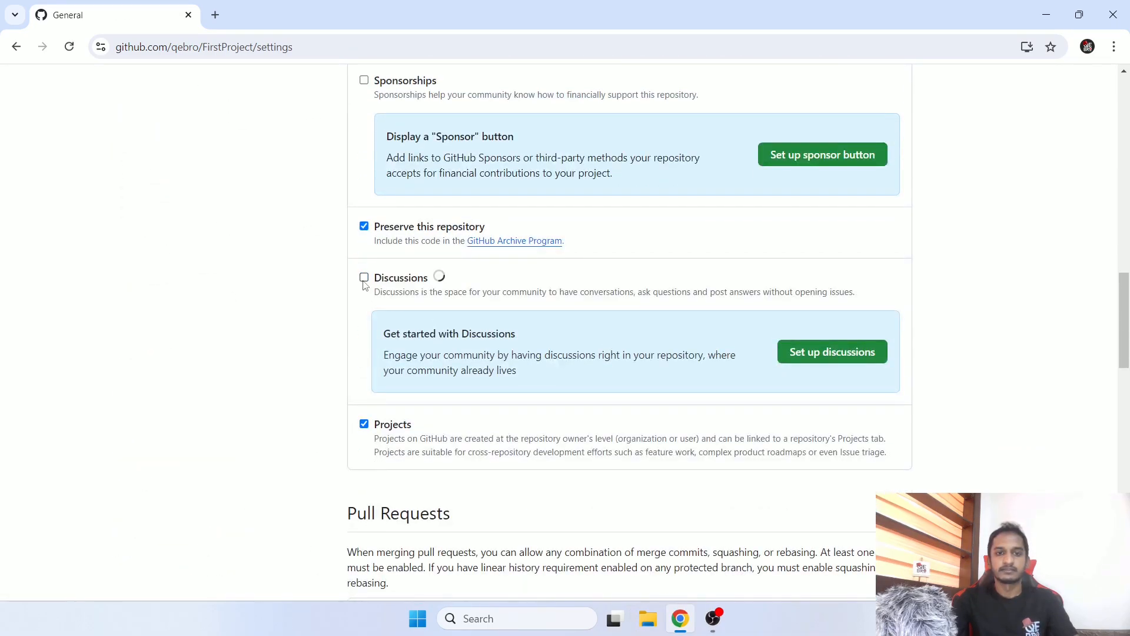
{"action": "scroll", "coordinate": [287, 275], "scroll_direction": "up", "scroll_amount": 15}
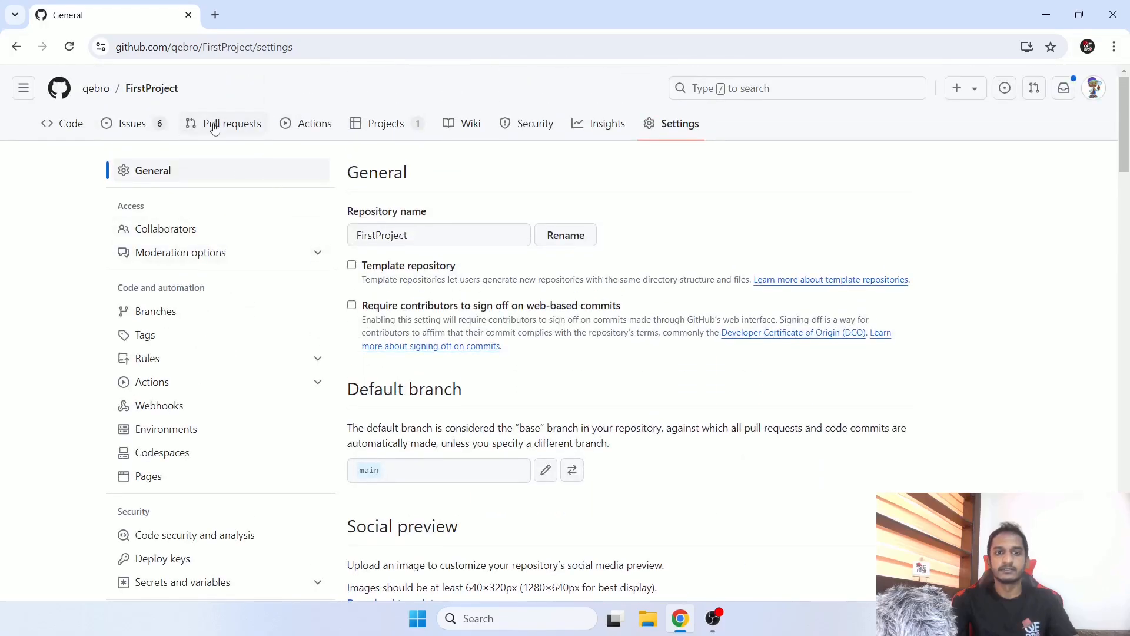
Step: Re-enable the Discussions feature in the repository settings and open the repository's discussions page
{"action": "scroll", "coordinate": [411, 255], "scroll_direction": "down", "scroll_amount": 15}
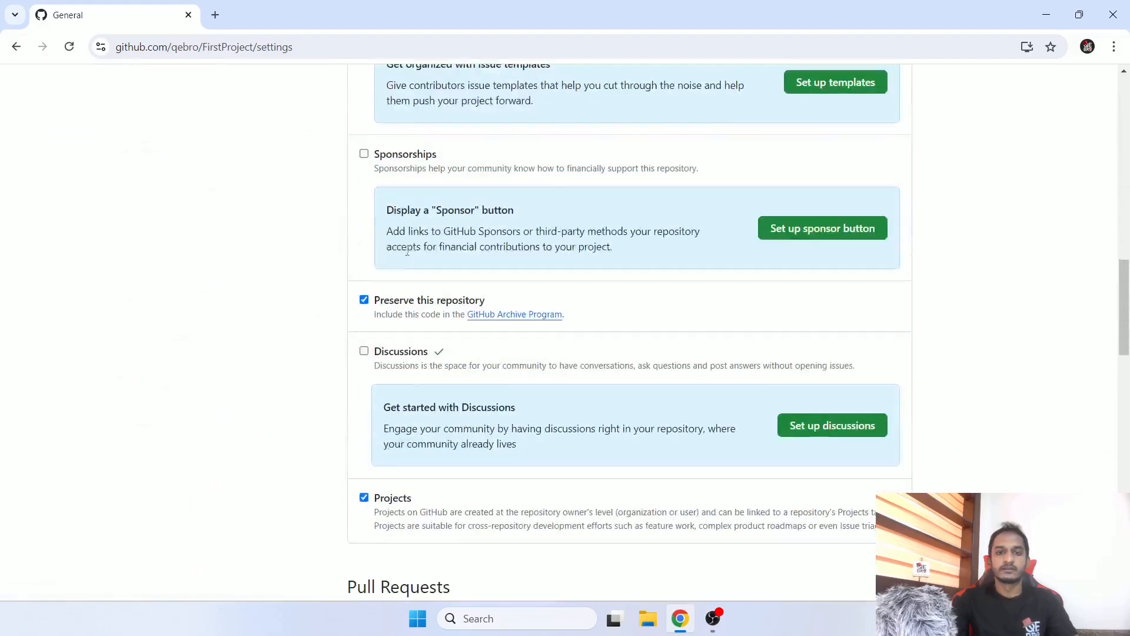
{"action": "left_click", "coordinate": [364, 352]}
{"action": "scroll", "coordinate": [306, 323], "scroll_direction": "up", "scroll_amount": 15}
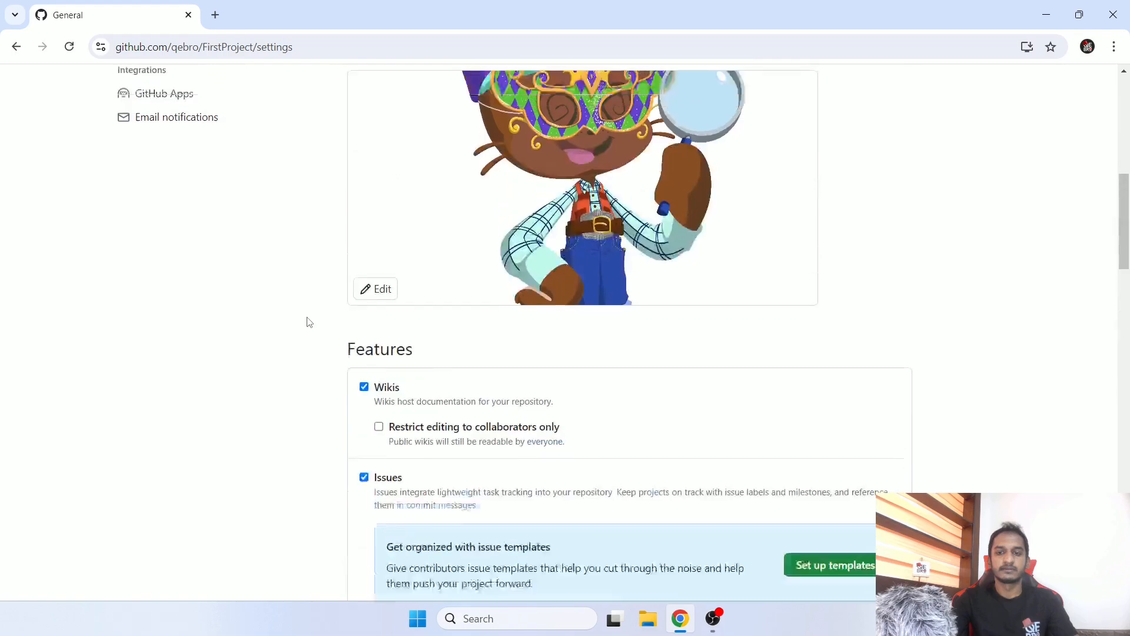
{"action": "left_click", "coordinate": [304, 132]}
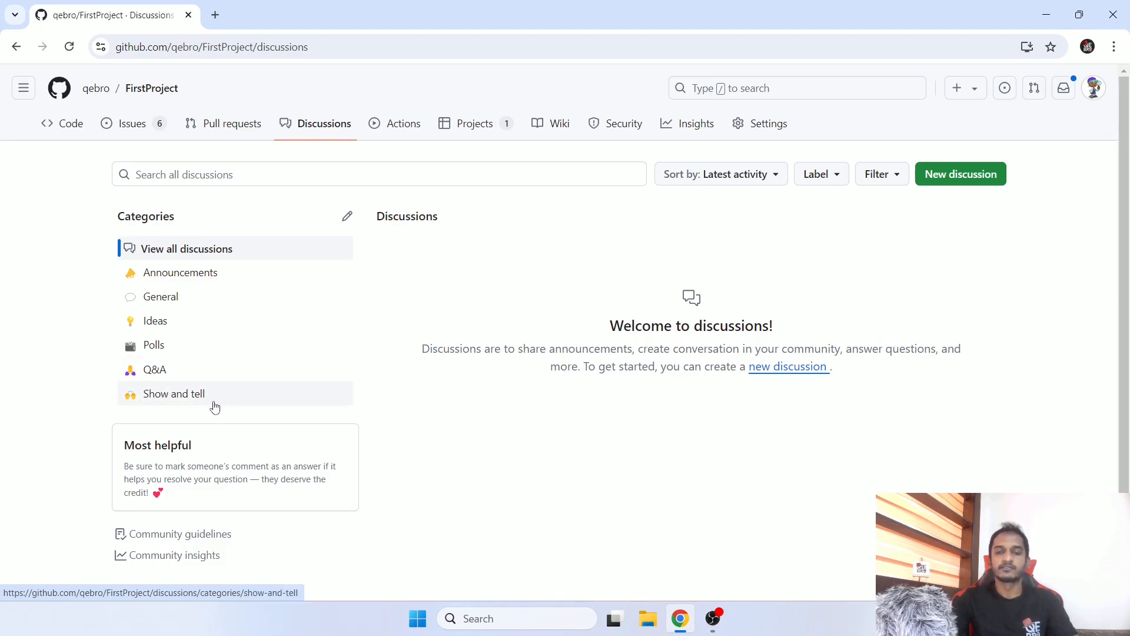
Step: Start creating a new discussion in the FirstProject repository
{"action": "scroll", "coordinate": [383, 409], "scroll_direction": "down", "scroll_amount": 1}
{"action": "scroll", "coordinate": [386, 410], "scroll_direction": "up", "scroll_amount": 1}
{"action": "left_click", "coordinate": [948, 176]}
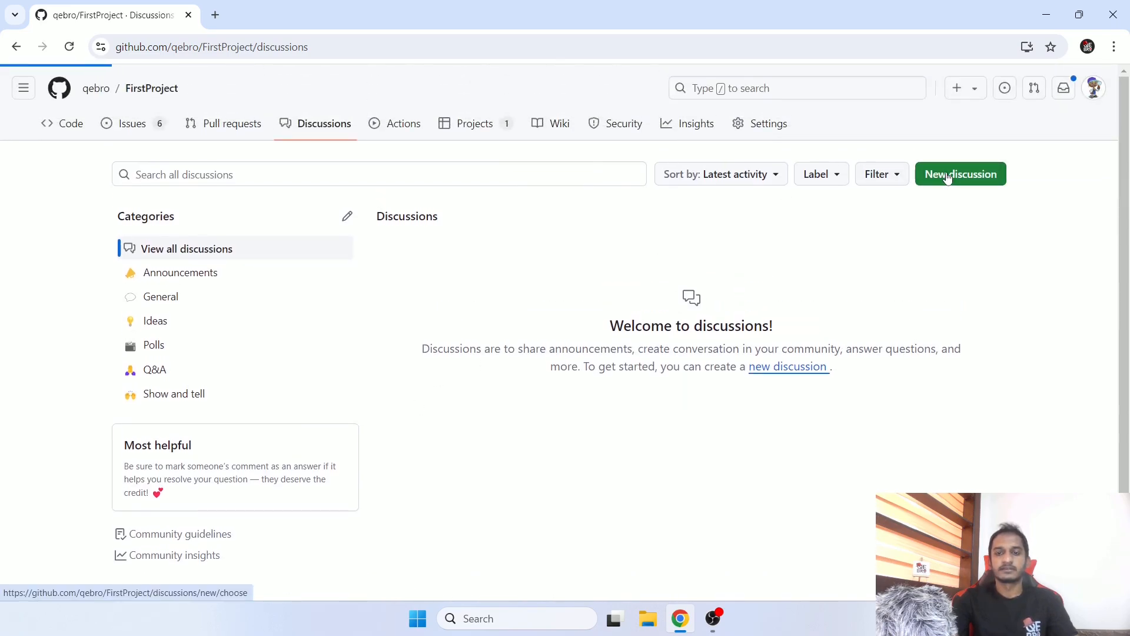
Step: Examine the available discussion categories and the description of the Announcements category
{"action": "scroll", "coordinate": [698, 228], "scroll_direction": "down", "scroll_amount": 2}
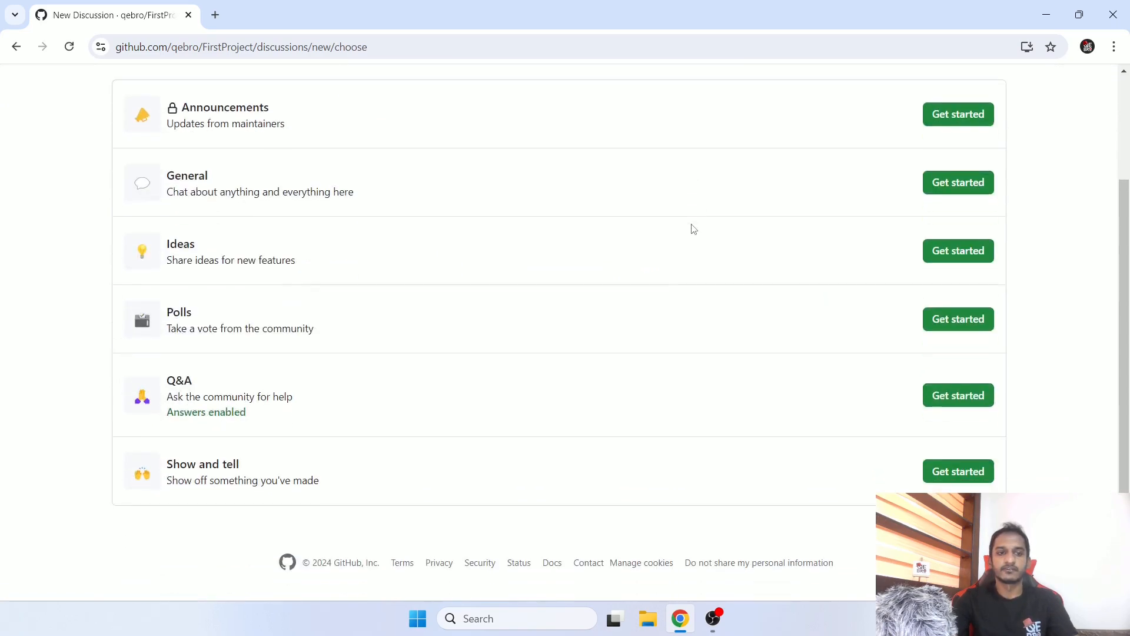
{"action": "scroll", "coordinate": [163, 158], "scroll_direction": "up", "scroll_amount": 2}
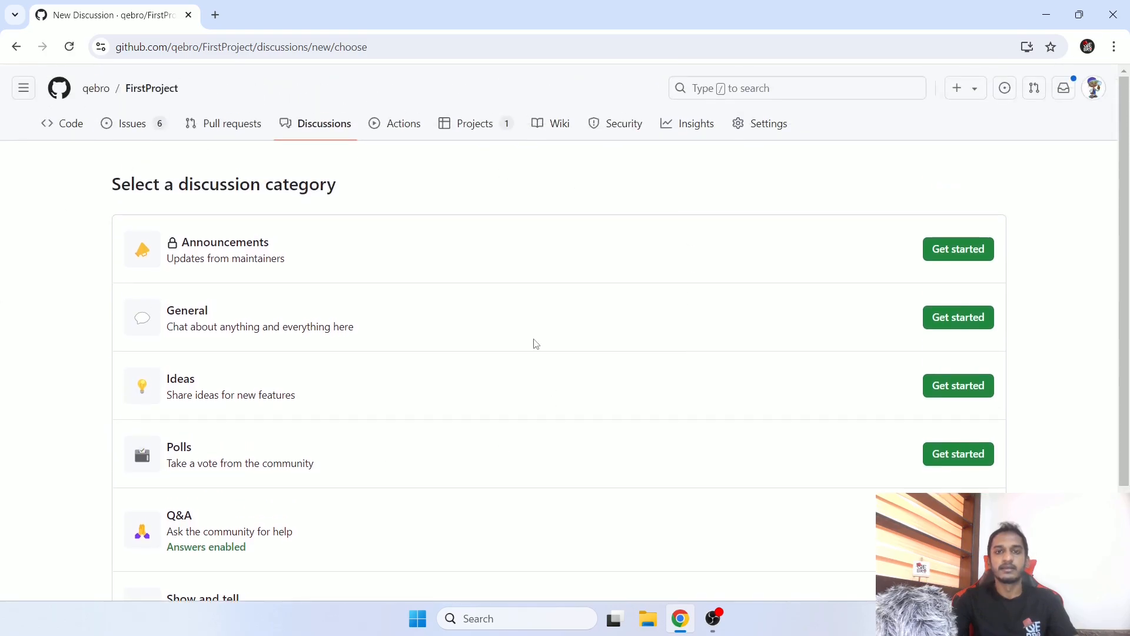
{"action": "scroll", "coordinate": [536, 344], "scroll_direction": "down", "scroll_amount": 3}
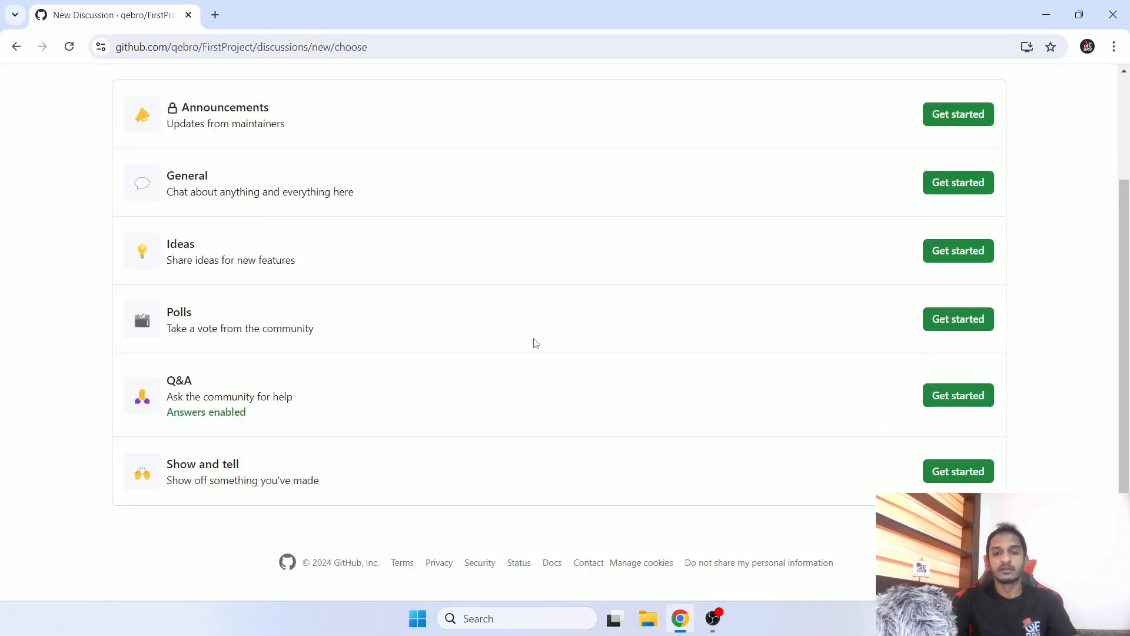
{"action": "scroll", "coordinate": [536, 344], "scroll_direction": "up", "scroll_amount": 3}
{"action": "scroll", "coordinate": [256, 280], "scroll_direction": "down", "scroll_amount": 2}
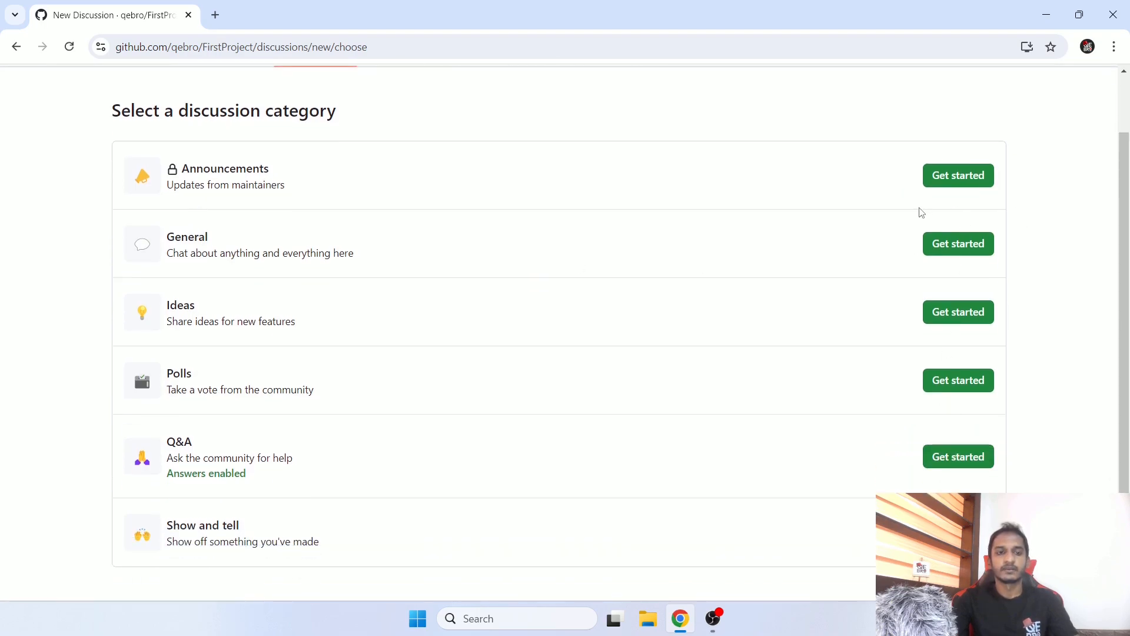
{"action": "left_click_drag", "start_coordinate": [203, 170], "coordinate": [253, 171]}
{"action": "left_click_drag", "start_coordinate": [175, 187], "coordinate": [279, 187]}
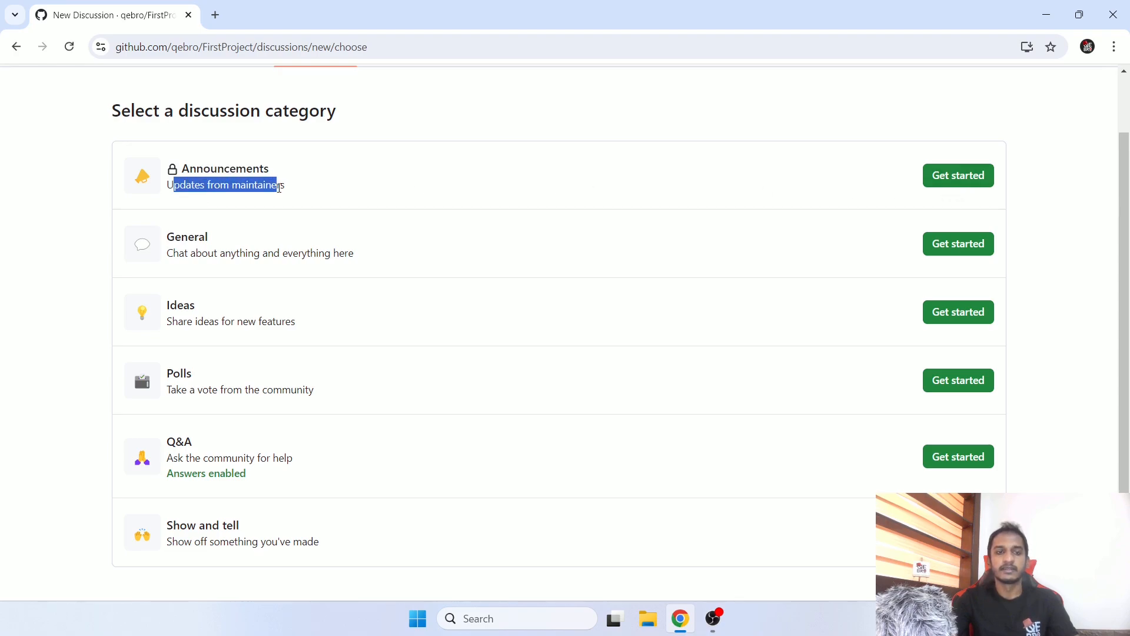
{"action": "scroll", "coordinate": [589, 200], "scroll_direction": "up", "scroll_amount": 2}
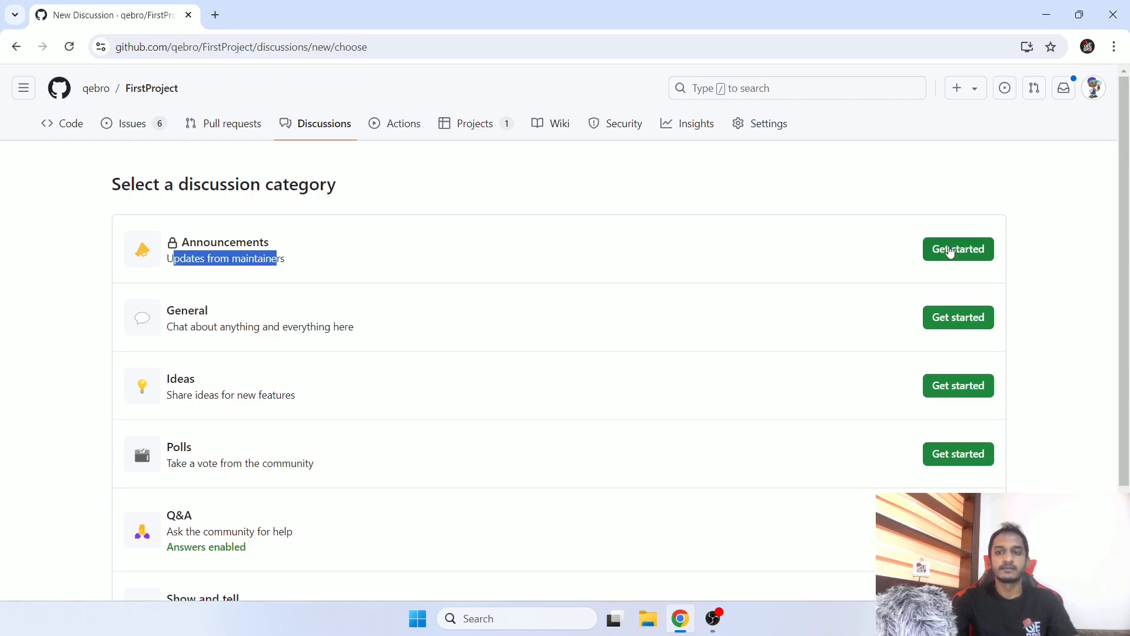
Step: Choose the Announcements category for the new discussion and title it "Announcement"
{"action": "left_click", "coordinate": [950, 252]}
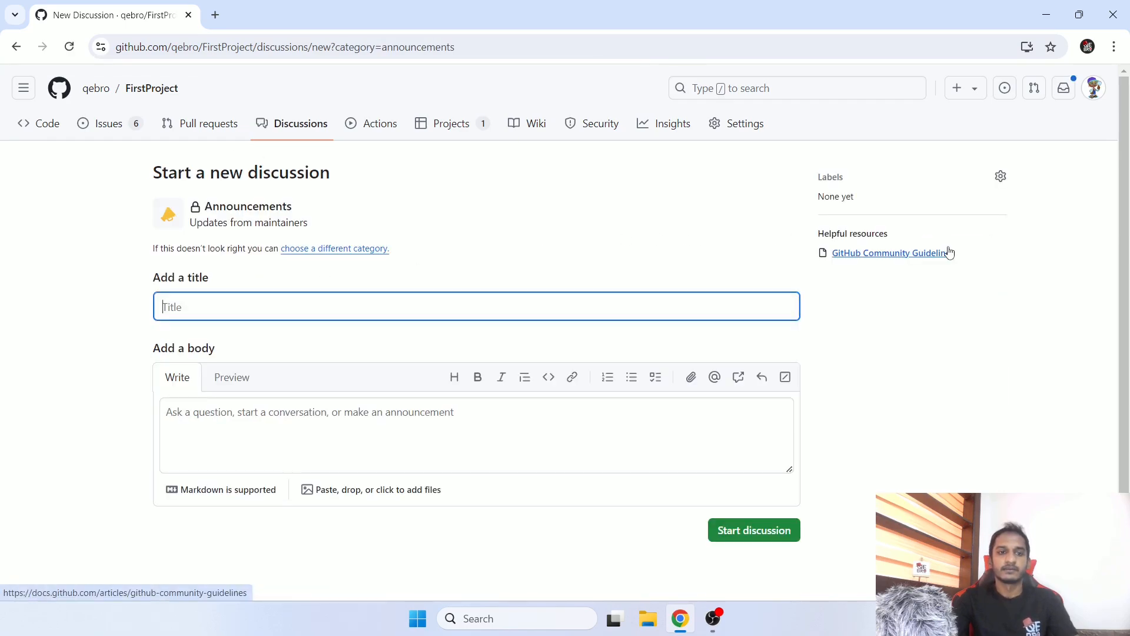
{"action": "scroll", "coordinate": [405, 263], "scroll_direction": "down", "scroll_amount": 1}
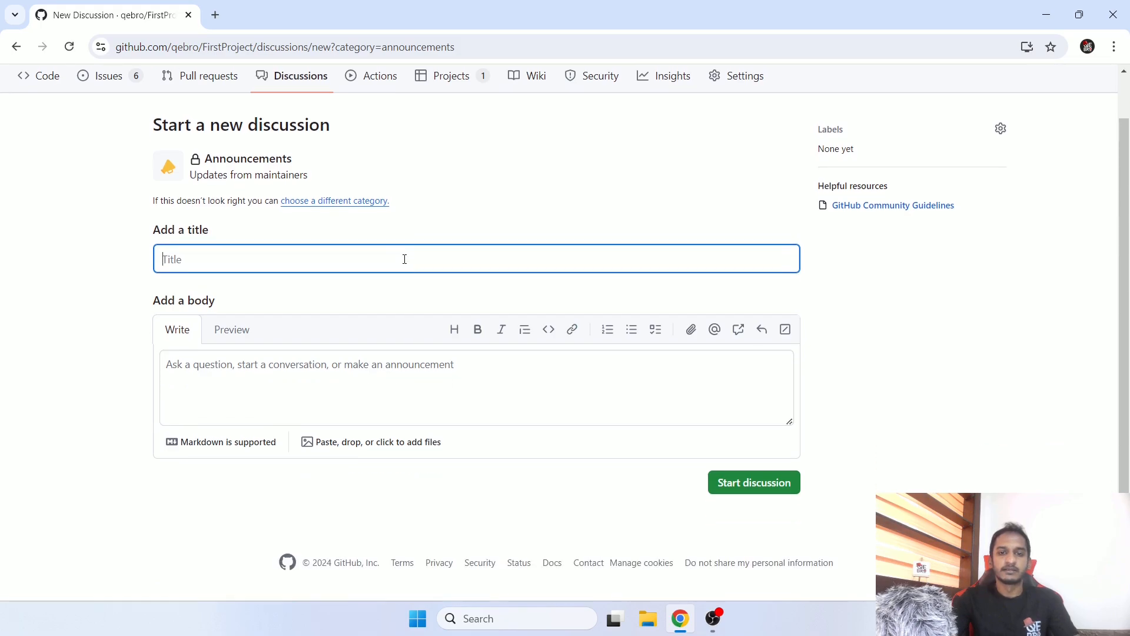
{"action": "scroll", "coordinate": [405, 263], "scroll_direction": "up", "scroll_amount": 1}
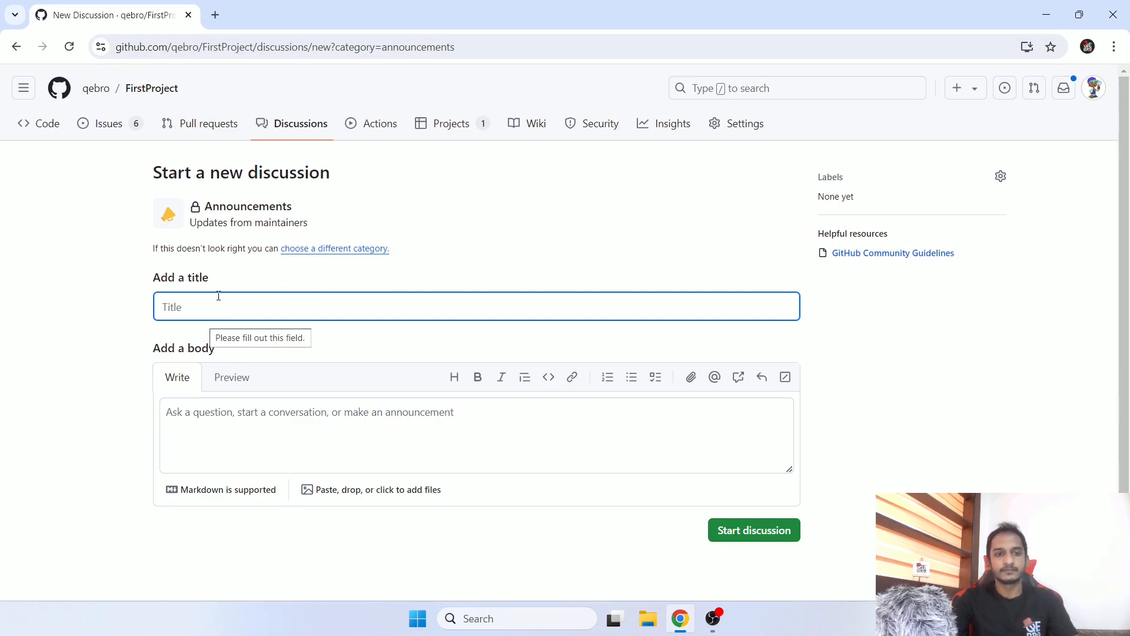
{"action": "type", "text": "Announcement"}
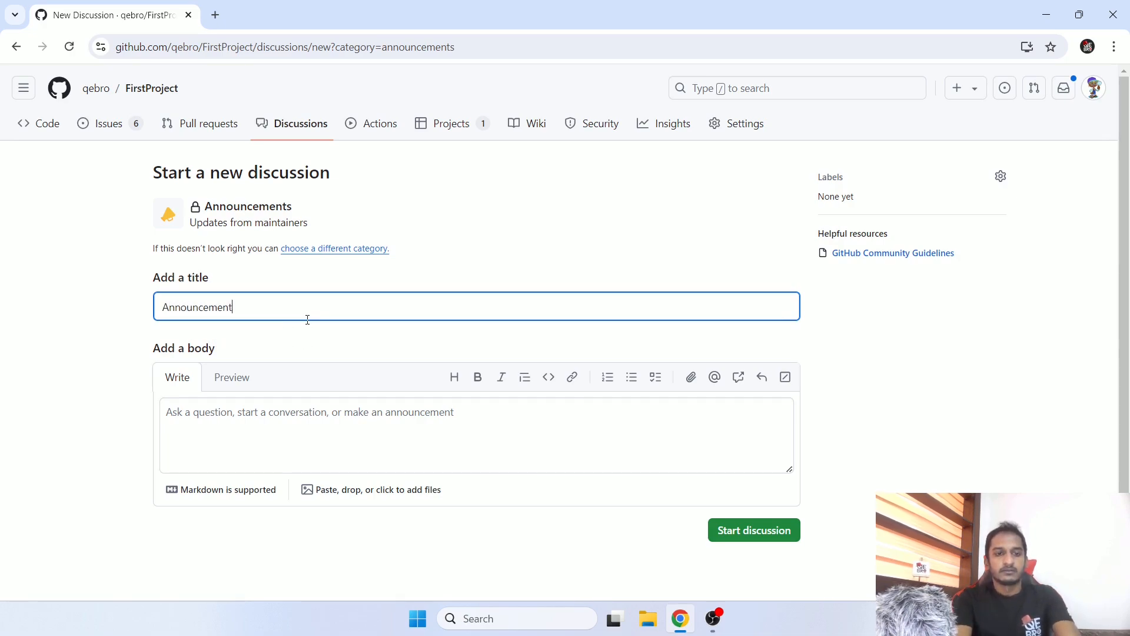
{"action": "key", "text": "Tab"}
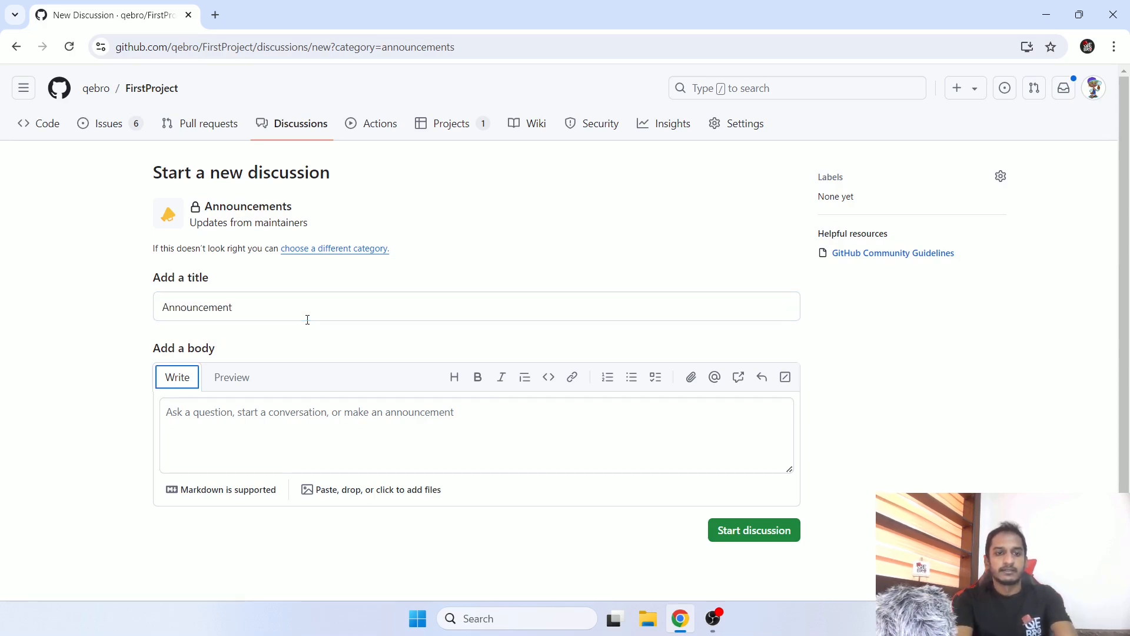
Step: Enter "this is our first announcement" as the body of the new discussion
{"action": "left_click", "coordinate": [280, 415]}
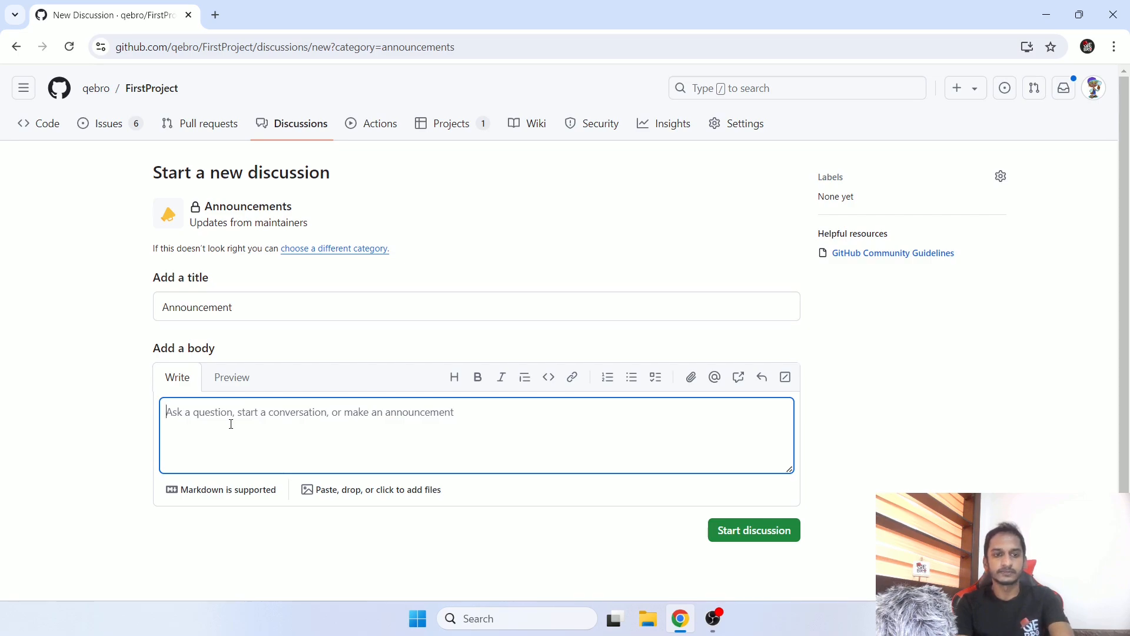
{"action": "type", "text": "t"}
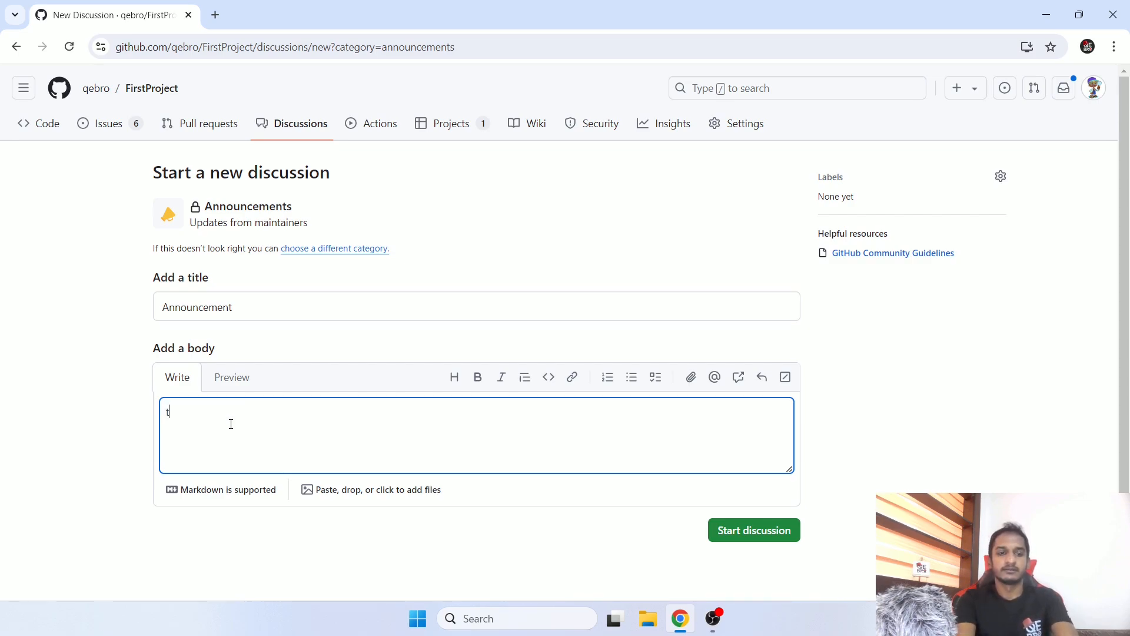
{"action": "type", "text": "his is our first announcement"}
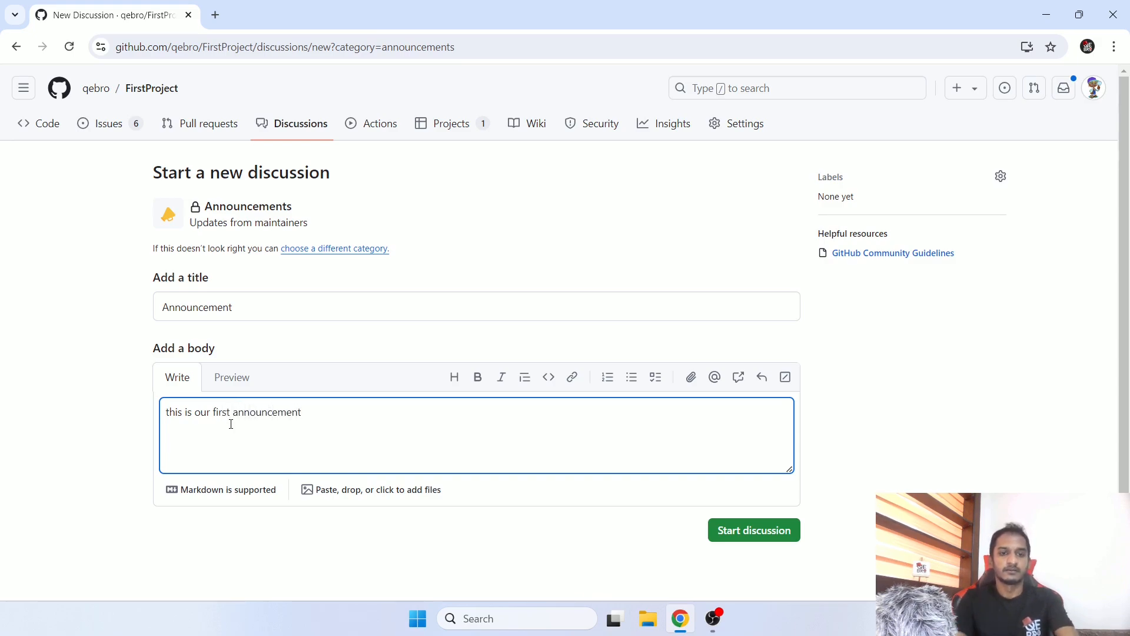
Step: Apply the documentation label to the new announcement discussion
{"action": "left_click", "coordinate": [1000, 177]}
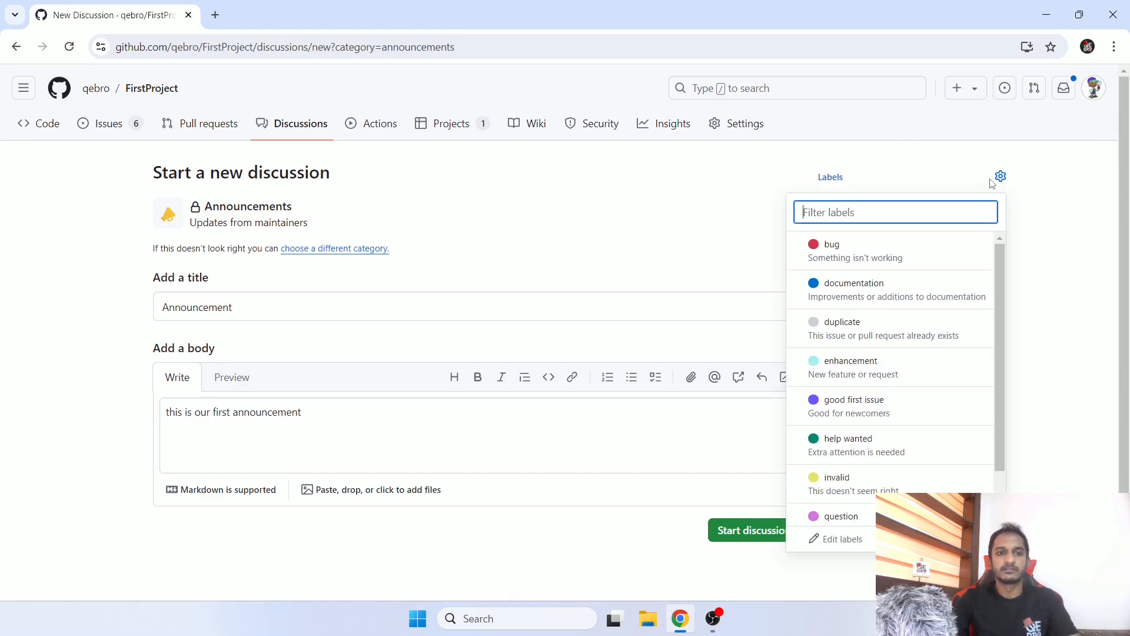
{"action": "left_click", "coordinate": [921, 299]}
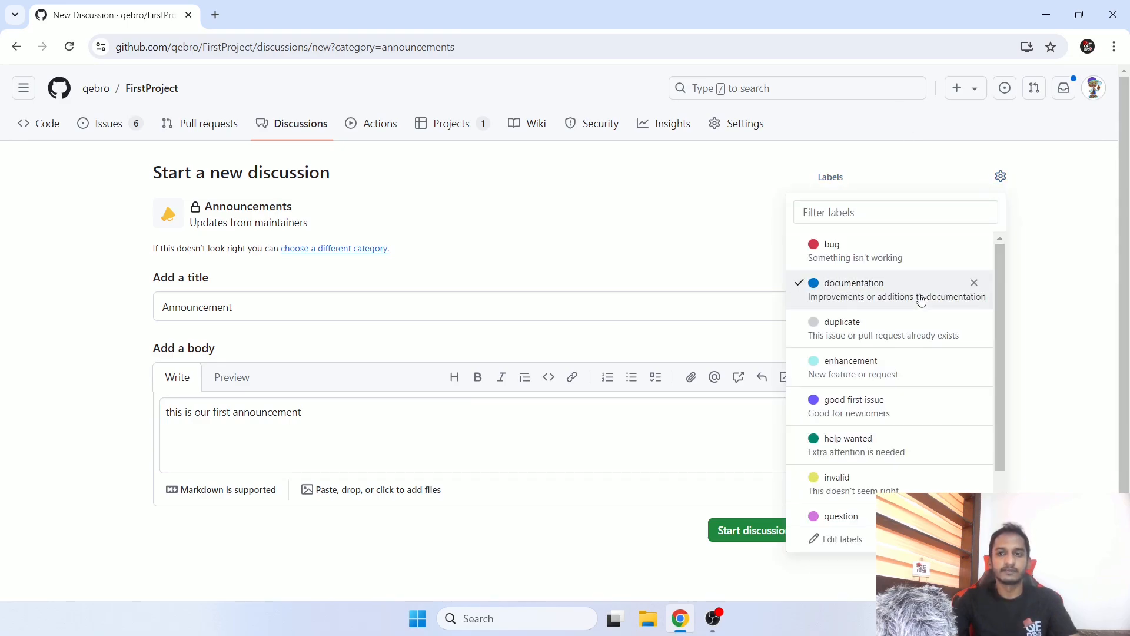
{"action": "left_click", "coordinate": [1027, 310]}
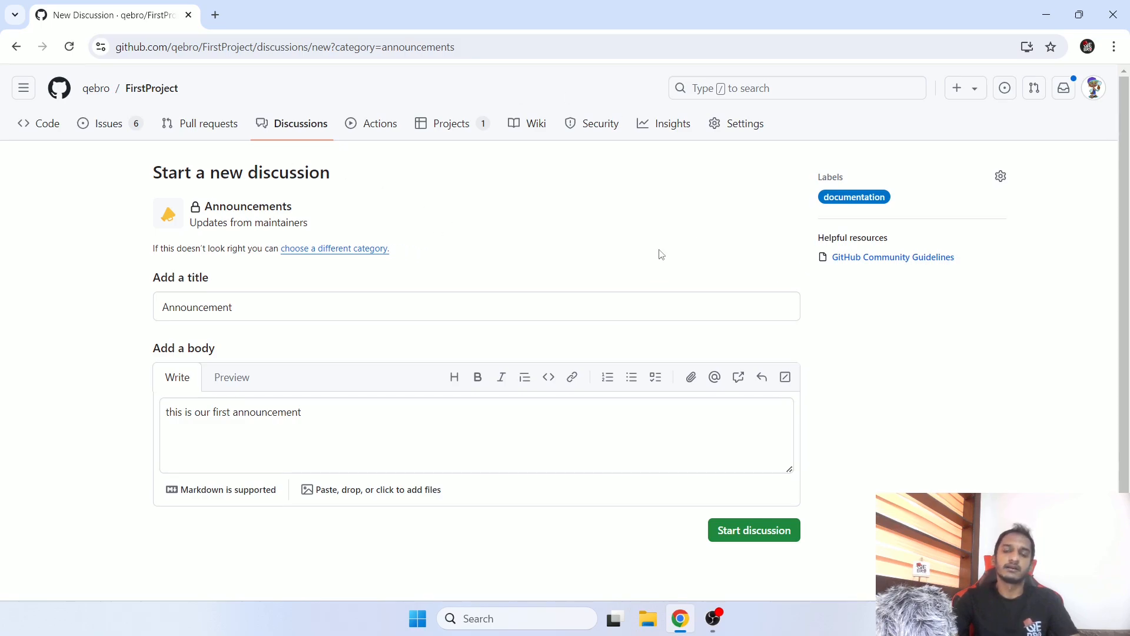
Step: Switch the new discussion's category to General and check the title and body text in the form
{"action": "left_click", "coordinate": [324, 249]}
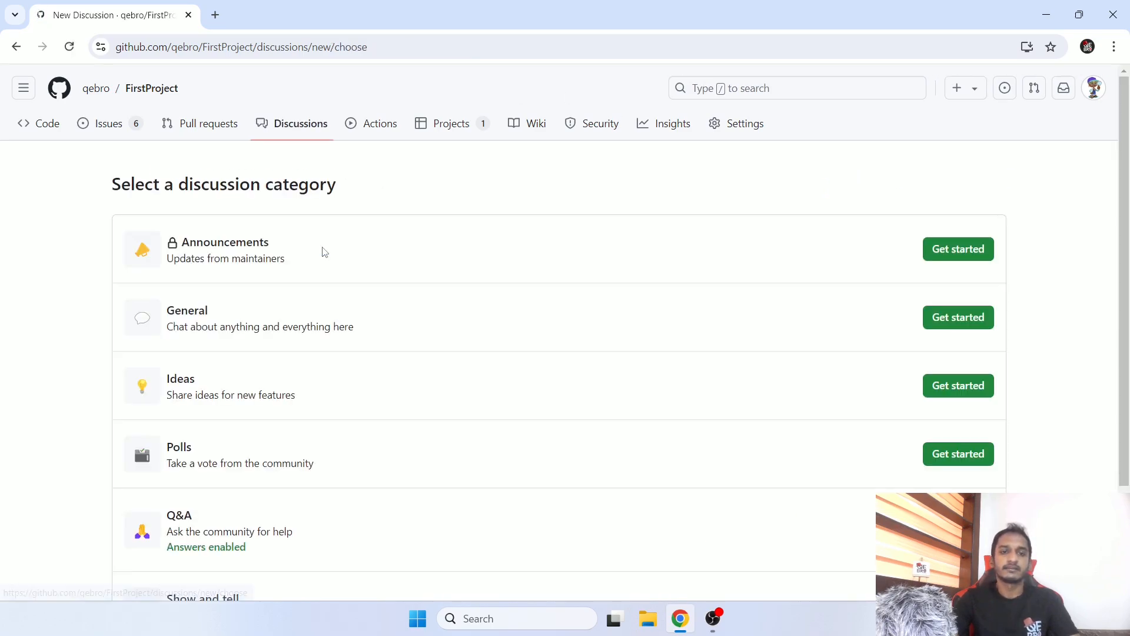
{"action": "left_click", "coordinate": [941, 317]}
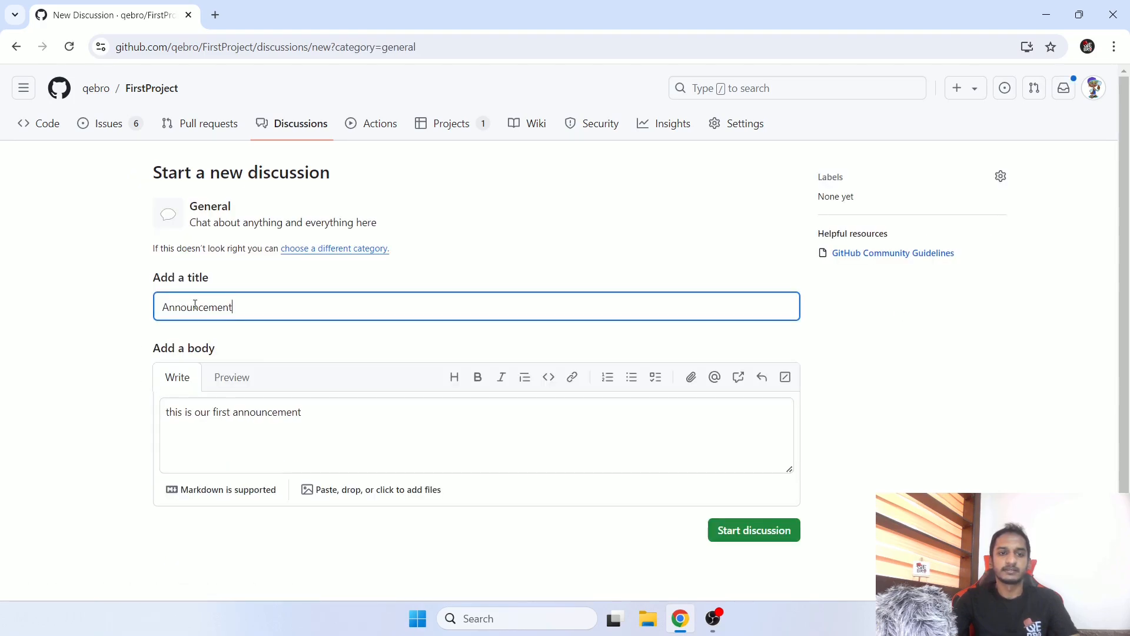
{"action": "left_click_drag", "start_coordinate": [235, 306], "coordinate": [131, 298]}
{"action": "left_click_drag", "start_coordinate": [308, 412], "coordinate": [131, 396]}
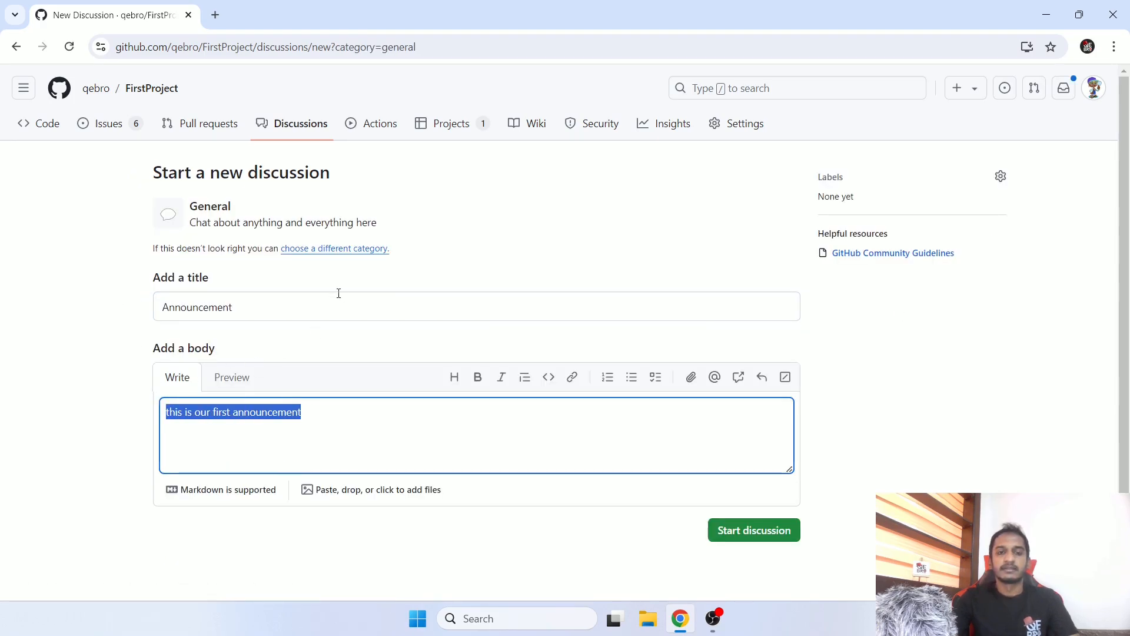
Step: Set the new discussion's category back to Announcements and publish the discussion
{"action": "left_click", "coordinate": [323, 248]}
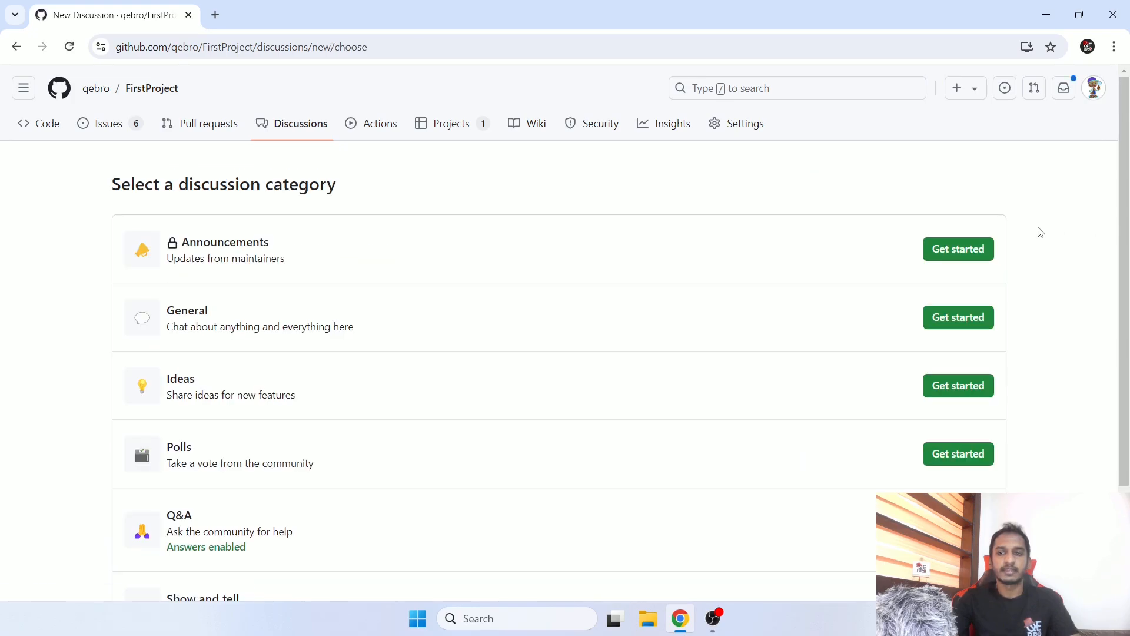
{"action": "left_click", "coordinate": [958, 250]}
{"action": "left_click_drag", "start_coordinate": [163, 210], "coordinate": [550, 230]}
{"action": "left_click", "coordinate": [550, 230]}
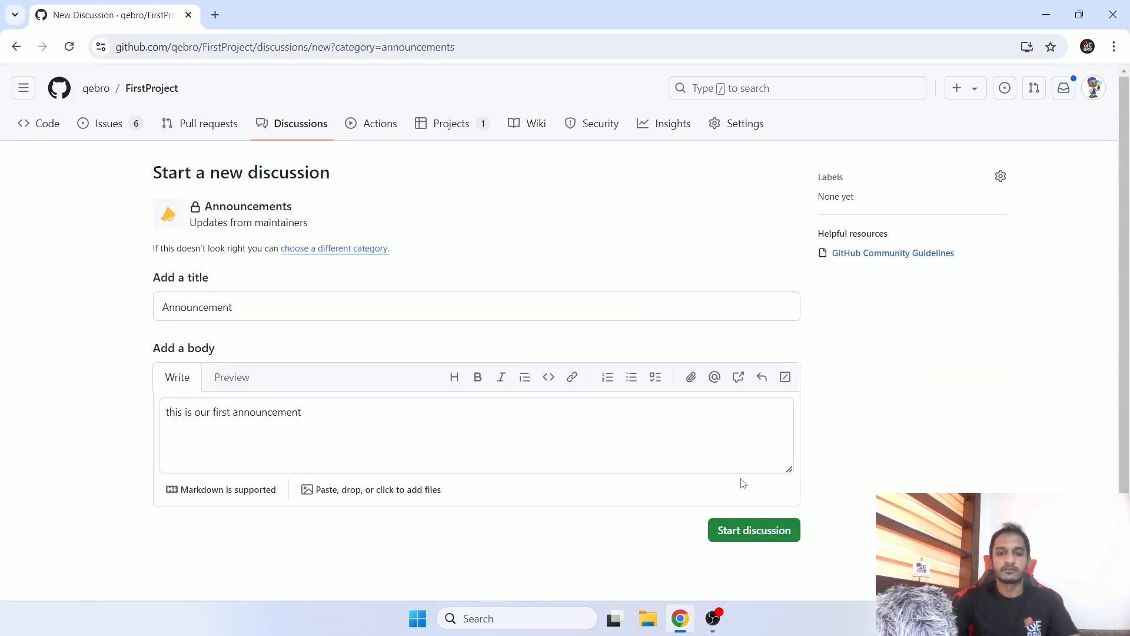
{"action": "left_click", "coordinate": [728, 539]}
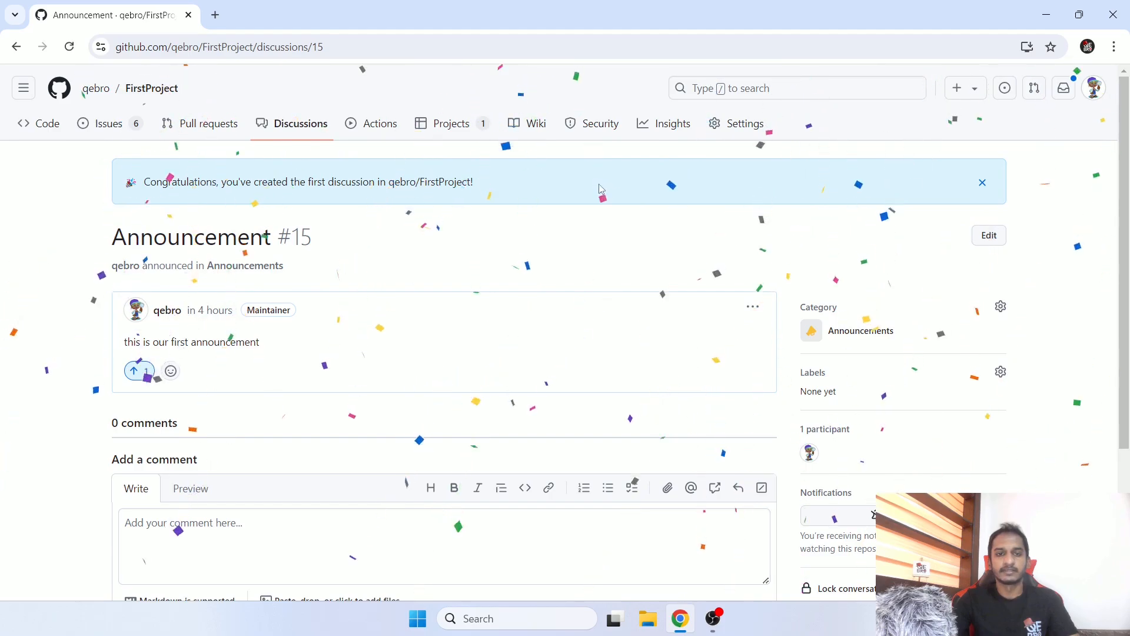
Step: Look over the published discussion page and dismiss the congratulations banner
{"action": "scroll", "coordinate": [812, 262], "scroll_direction": "down", "scroll_amount": 1}
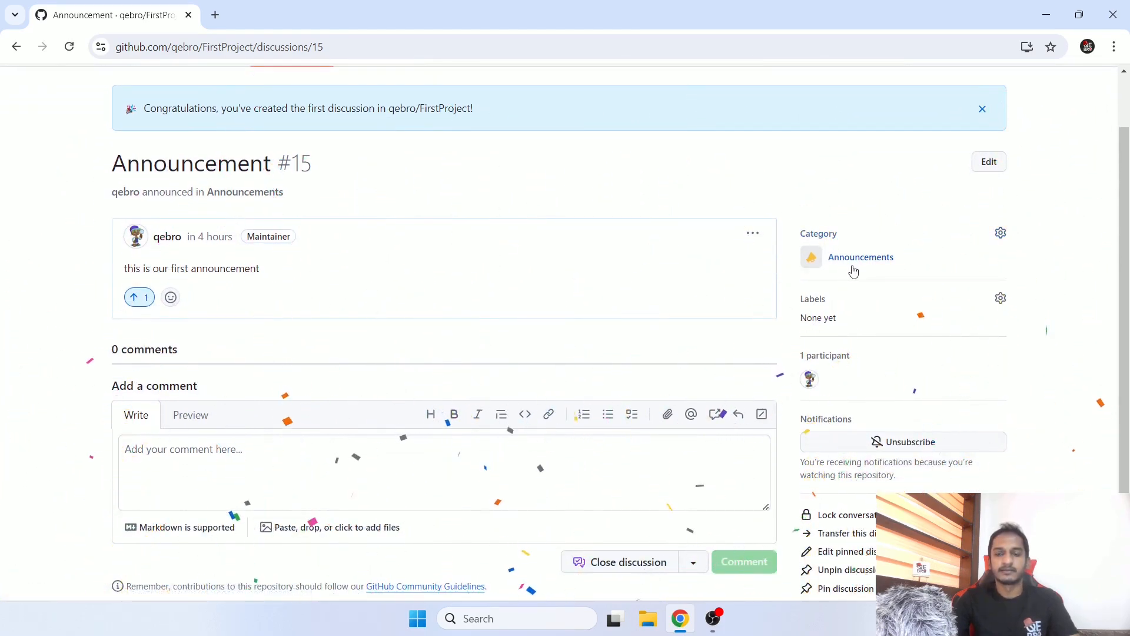
{"action": "scroll", "coordinate": [853, 271], "scroll_direction": "up", "scroll_amount": 1}
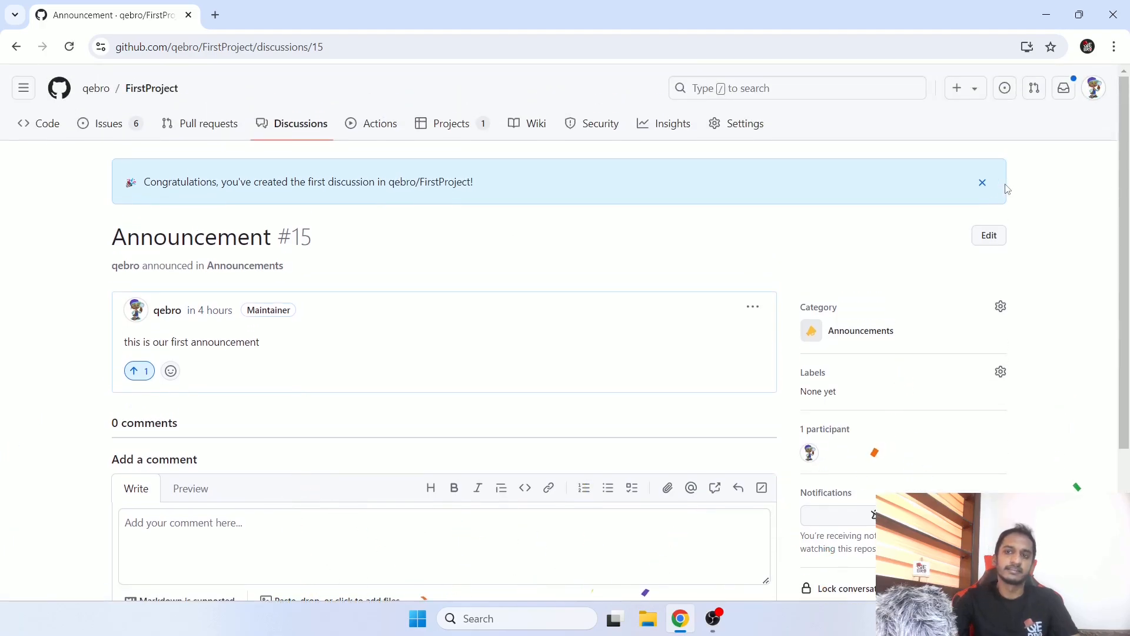
{"action": "left_click", "coordinate": [983, 183]}
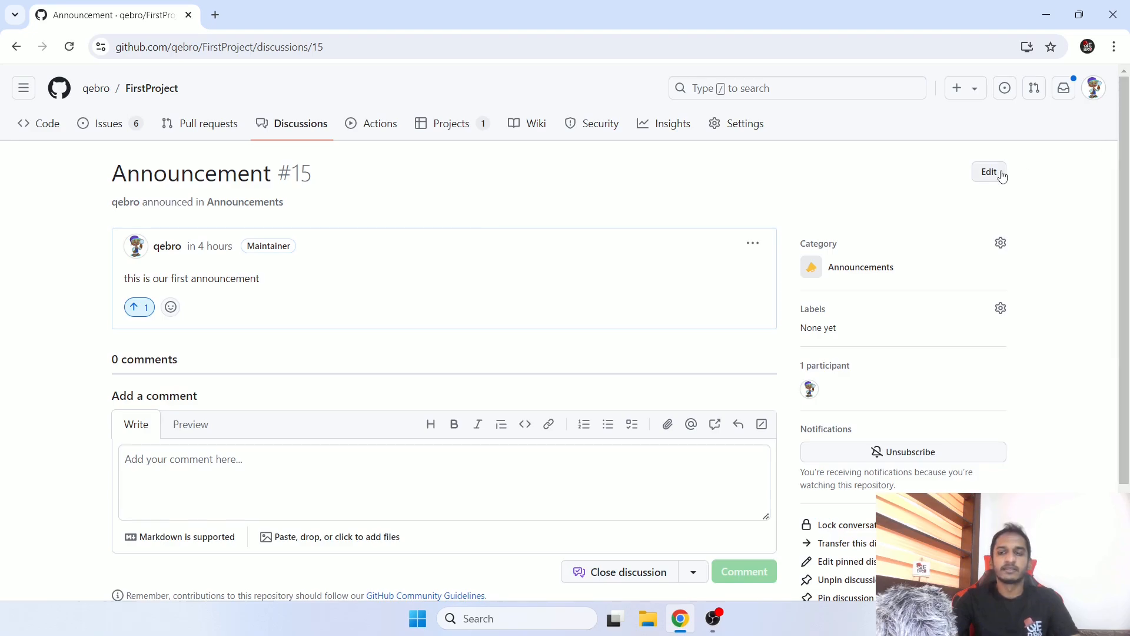
Step: Inspect the discussion's title editor without saving and the actions available for the opening post
{"action": "left_click_drag", "start_coordinate": [155, 170], "coordinate": [182, 171]}
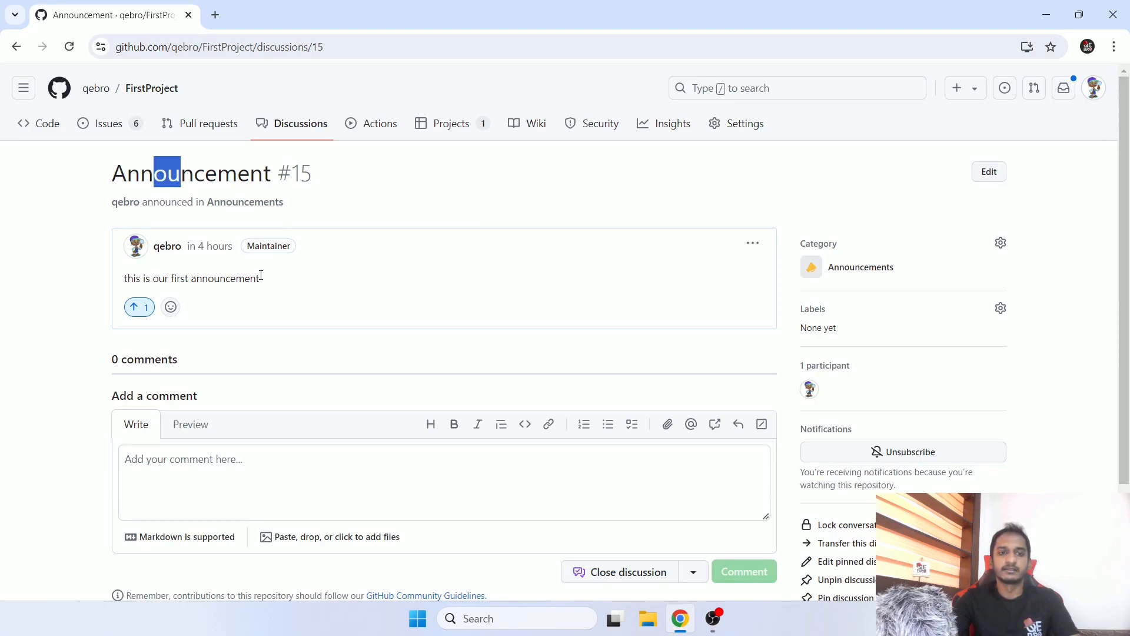
{"action": "left_click", "coordinate": [988, 171]}
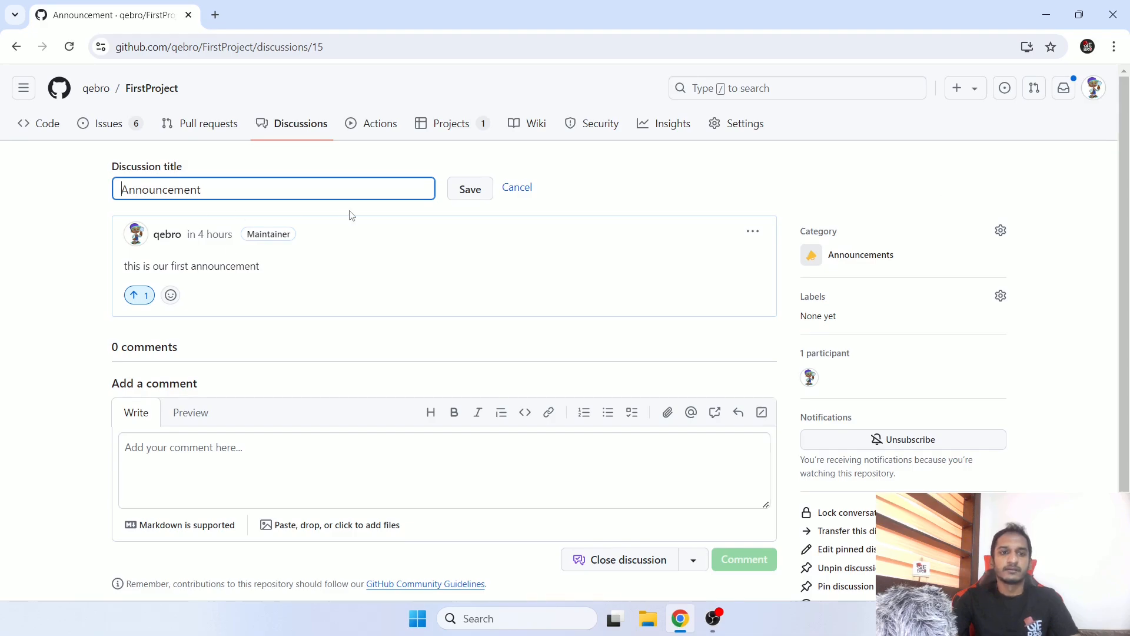
{"action": "left_click", "coordinate": [517, 188]}
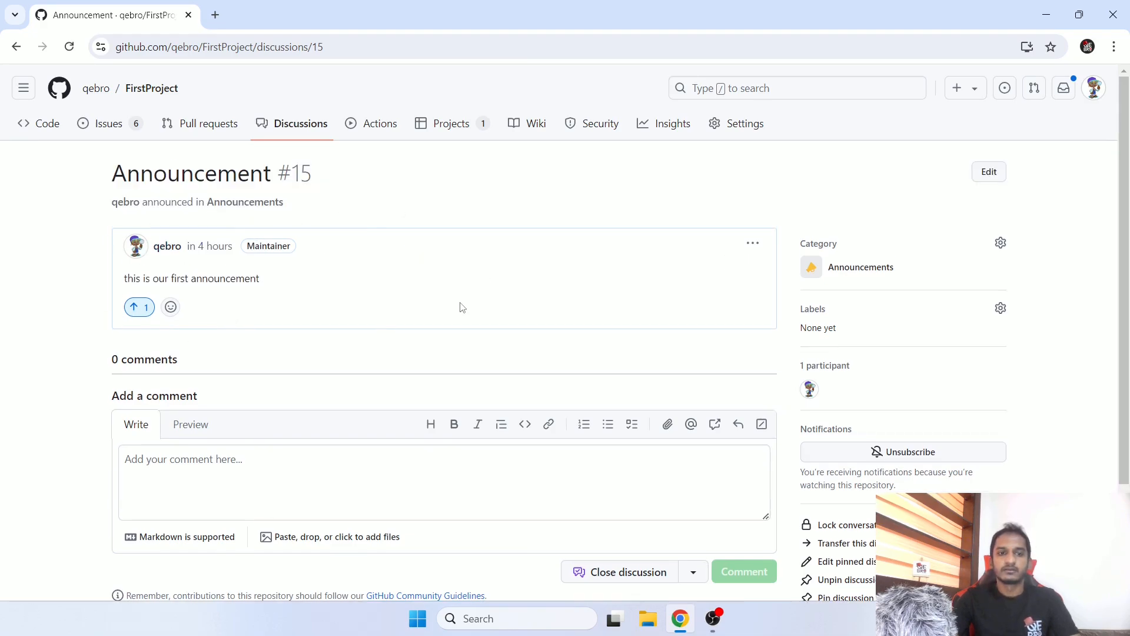
{"action": "left_click", "coordinate": [749, 246]}
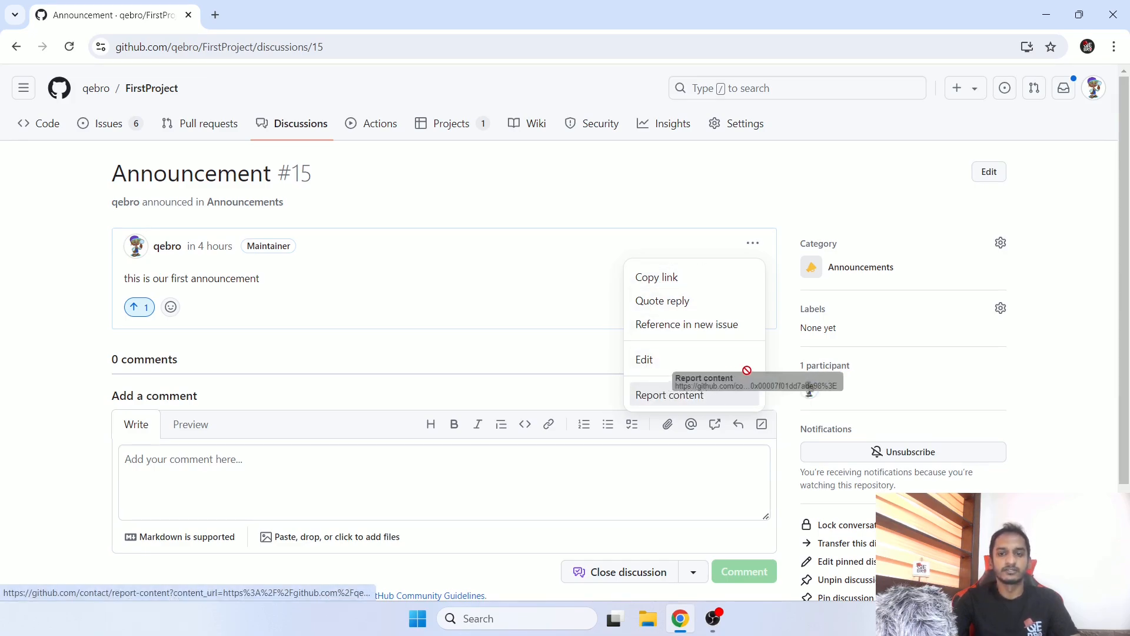
{"action": "left_click", "coordinate": [773, 347]}
Step: Change the published discussion's category to General and back to Announcements
{"action": "scroll", "coordinate": [1030, 238], "scroll_direction": "down", "scroll_amount": 1}
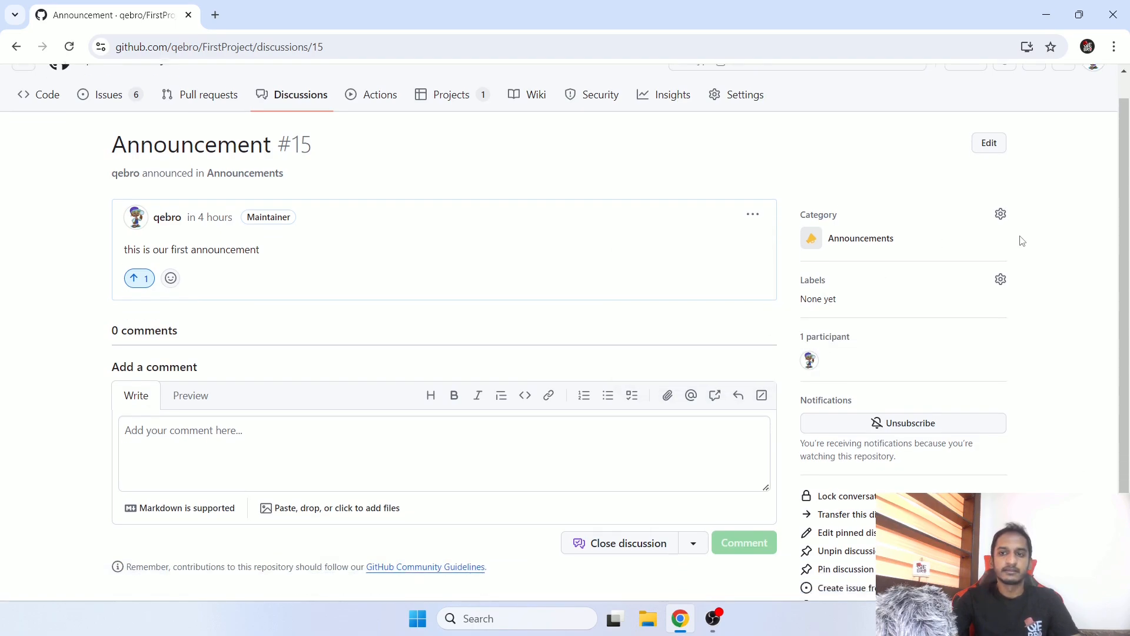
{"action": "scroll", "coordinate": [1022, 240], "scroll_direction": "down", "scroll_amount": 2}
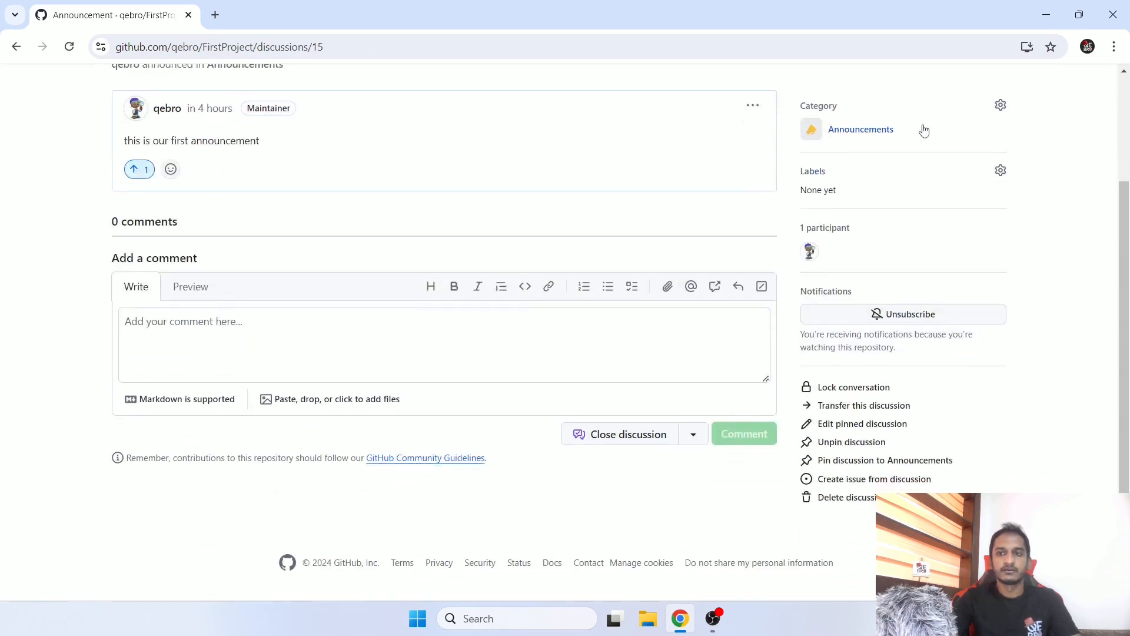
{"action": "left_click", "coordinate": [1000, 105]}
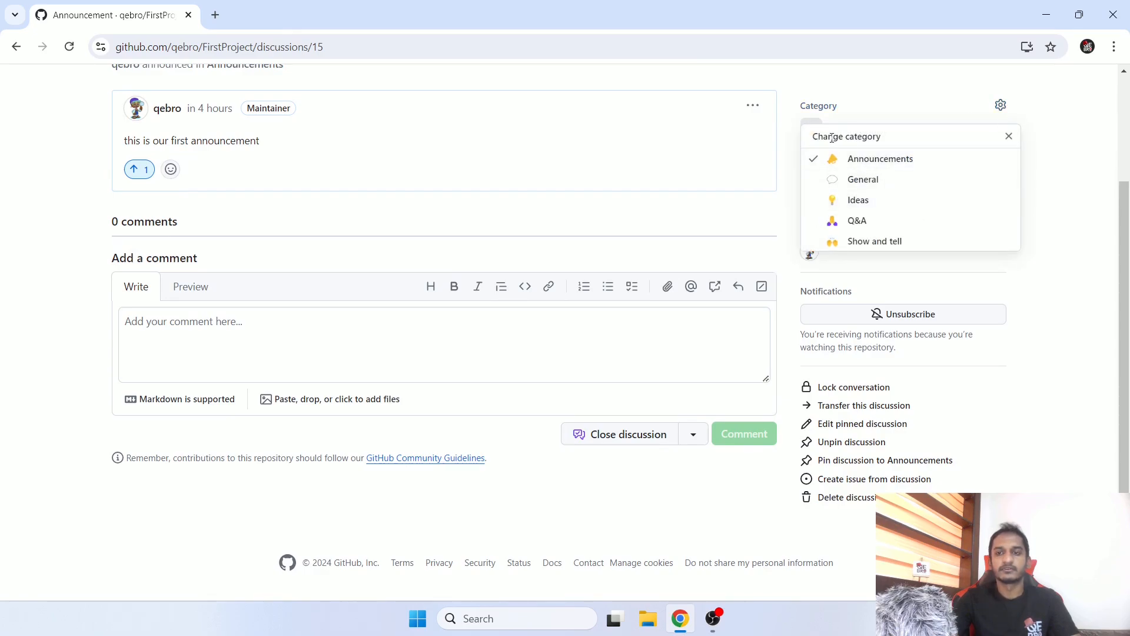
{"action": "left_click", "coordinate": [837, 181]}
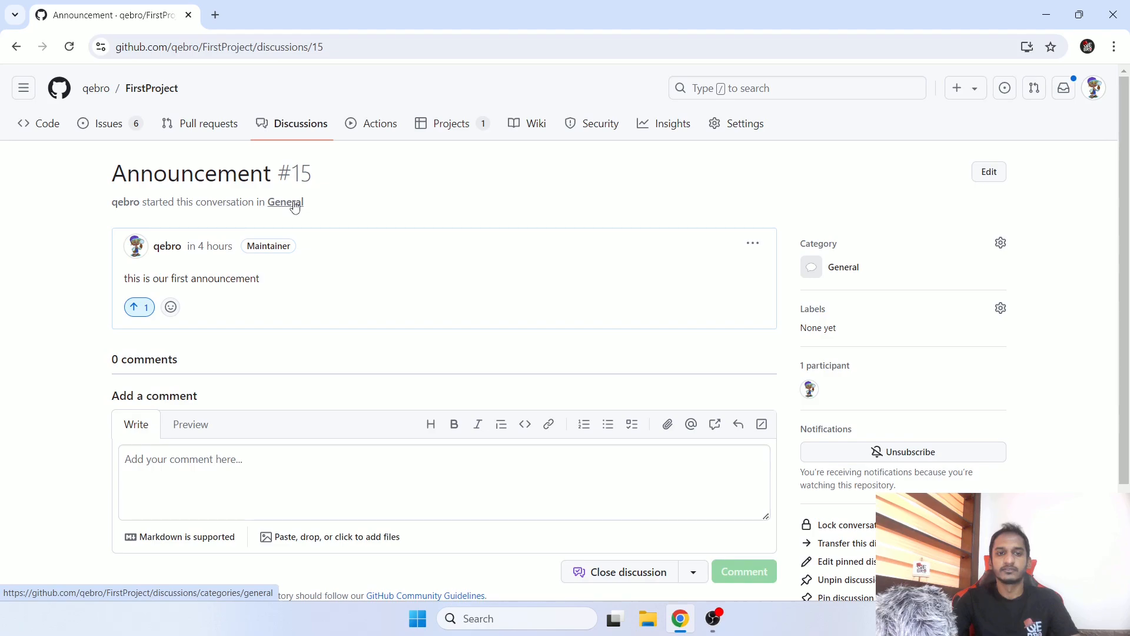
{"action": "left_click", "coordinate": [1000, 242]}
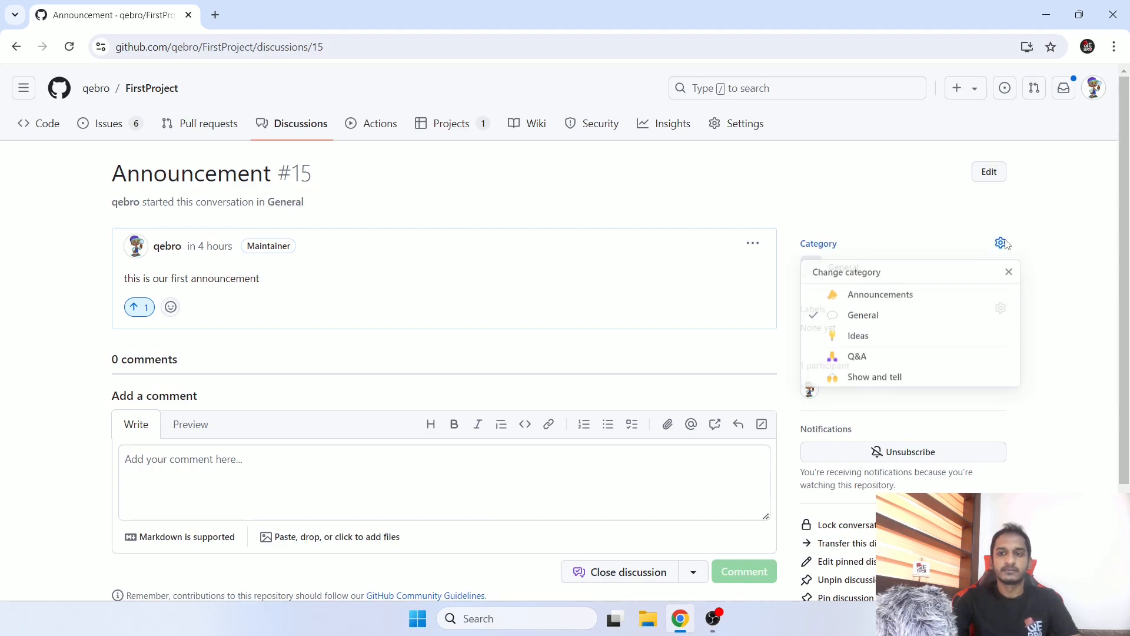
{"action": "left_click", "coordinate": [883, 298]}
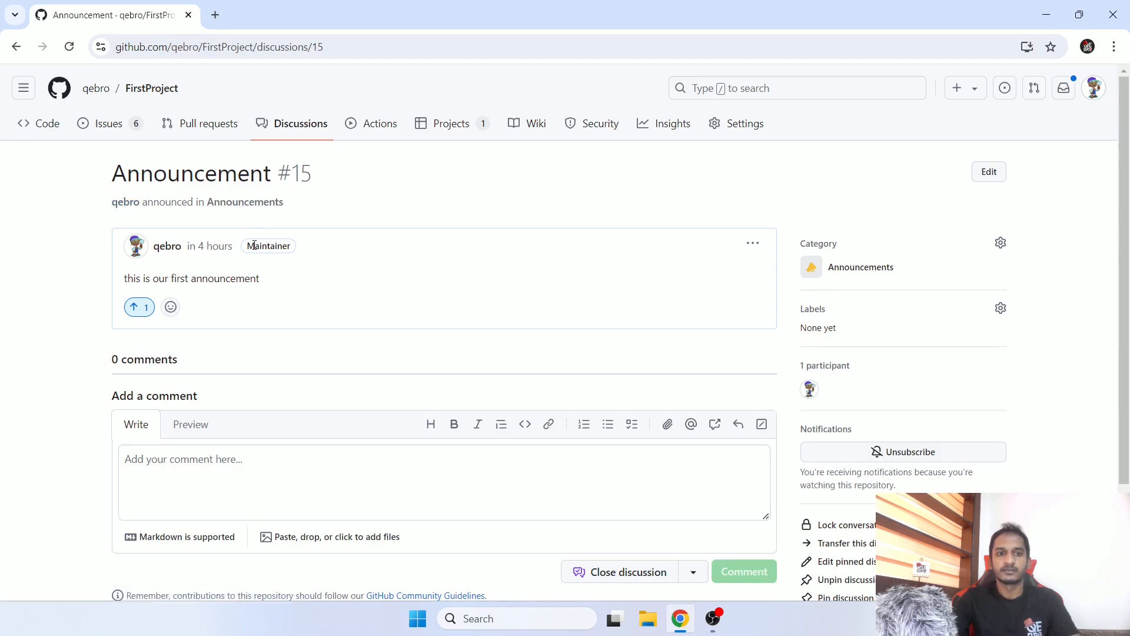
{"action": "double_click", "coordinate": [275, 246]}
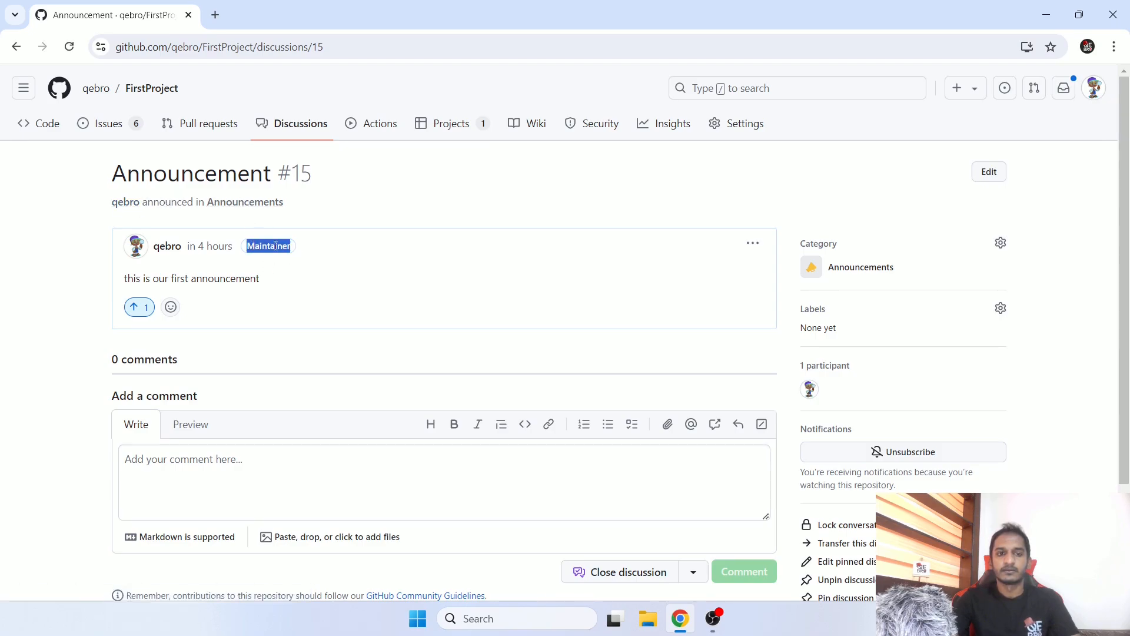
{"action": "left_click", "coordinate": [382, 233]}
Step: Apply the documentation label to the published Announcement discussion
{"action": "scroll", "coordinate": [985, 313], "scroll_direction": "down", "scroll_amount": 2}
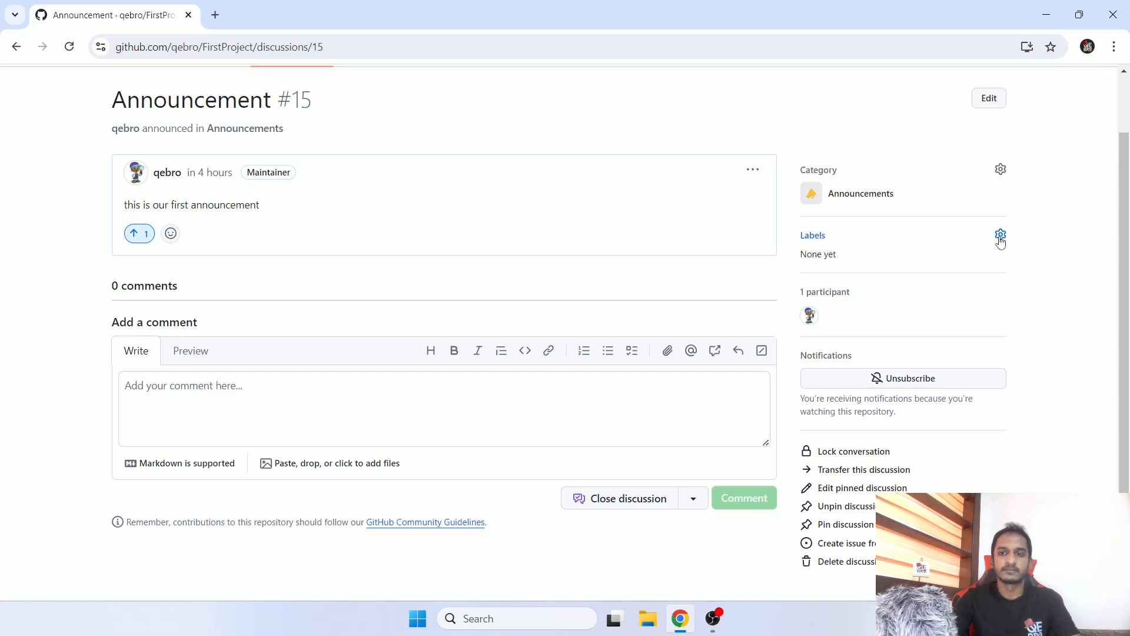
{"action": "left_click", "coordinate": [1000, 238]}
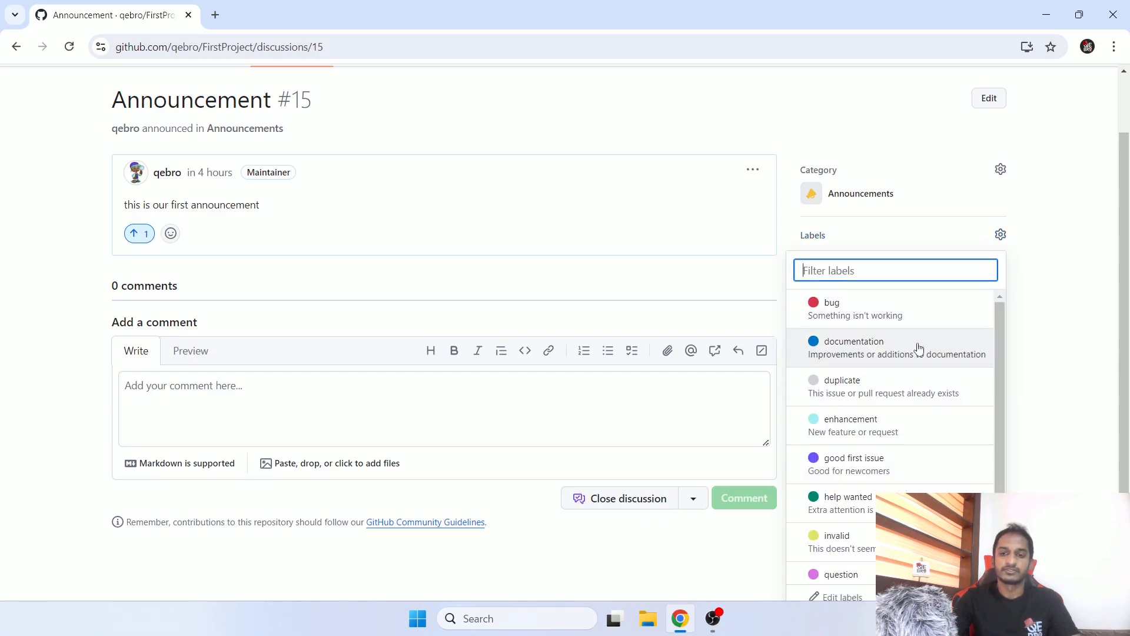
{"action": "left_click", "coordinate": [919, 348]}
{"action": "left_click", "coordinate": [1061, 285]}
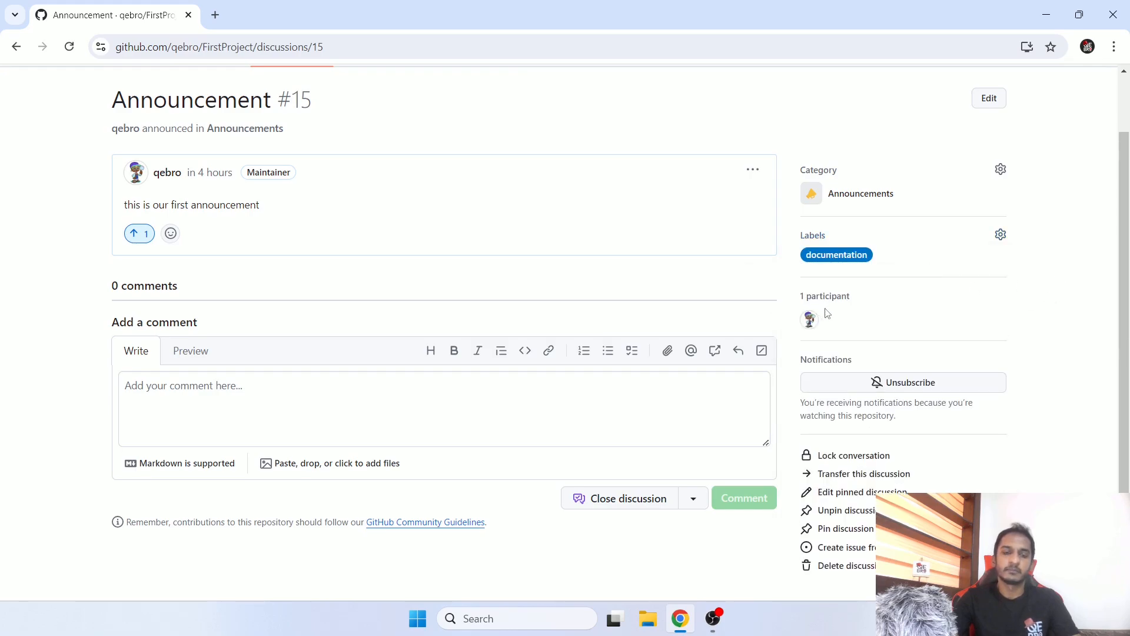
Step: Lock the conversation of the Announcement discussion and check its status badge
{"action": "scroll", "coordinate": [1024, 311], "scroll_direction": "down", "scroll_amount": 2}
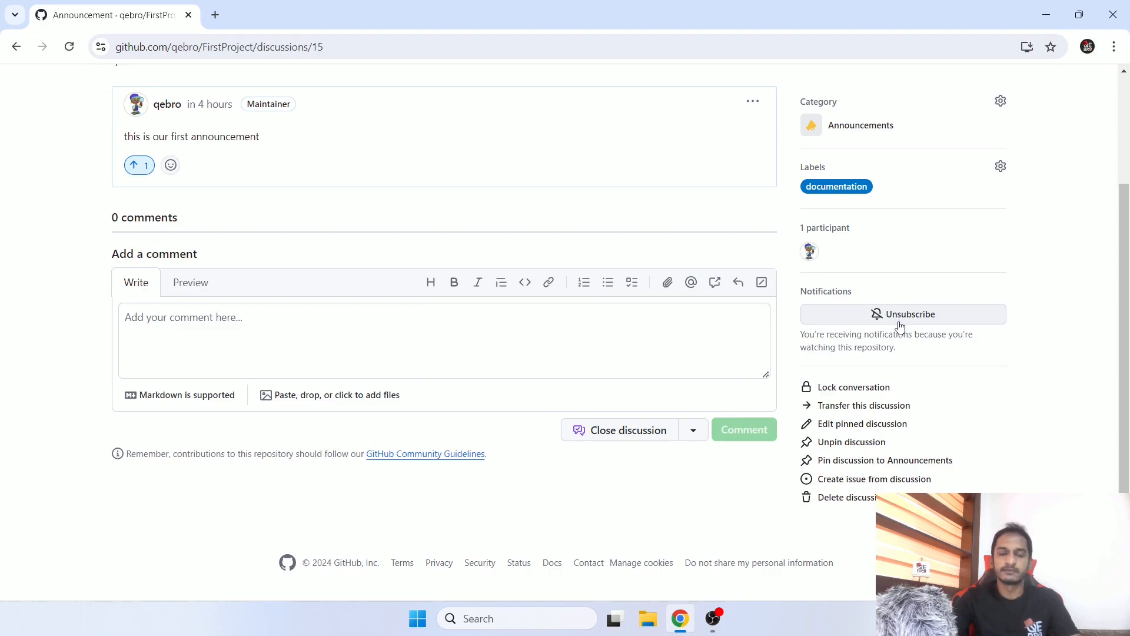
{"action": "left_click", "coordinate": [864, 388]}
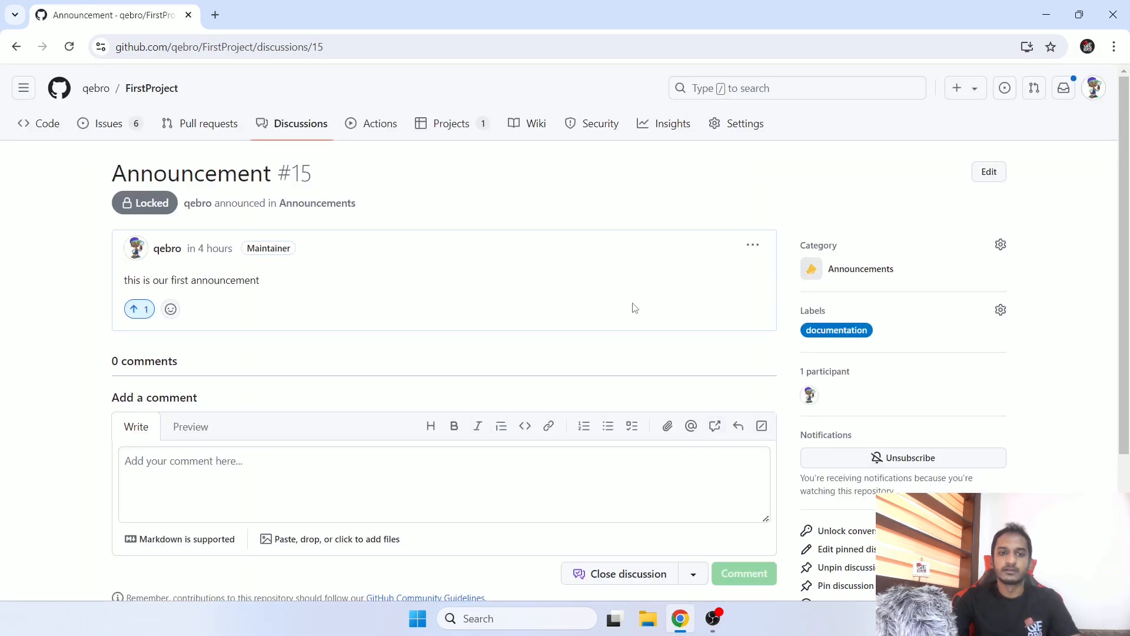
{"action": "scroll", "coordinate": [635, 308], "scroll_direction": "down", "scroll_amount": 3}
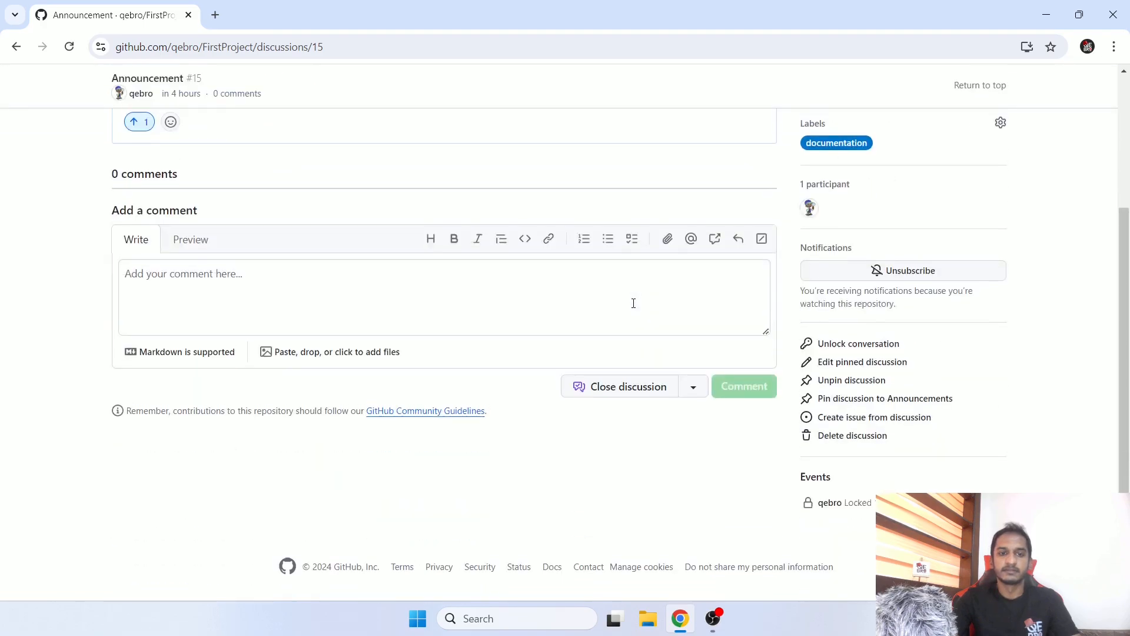
{"action": "scroll", "coordinate": [634, 307], "scroll_direction": "up", "scroll_amount": 2}
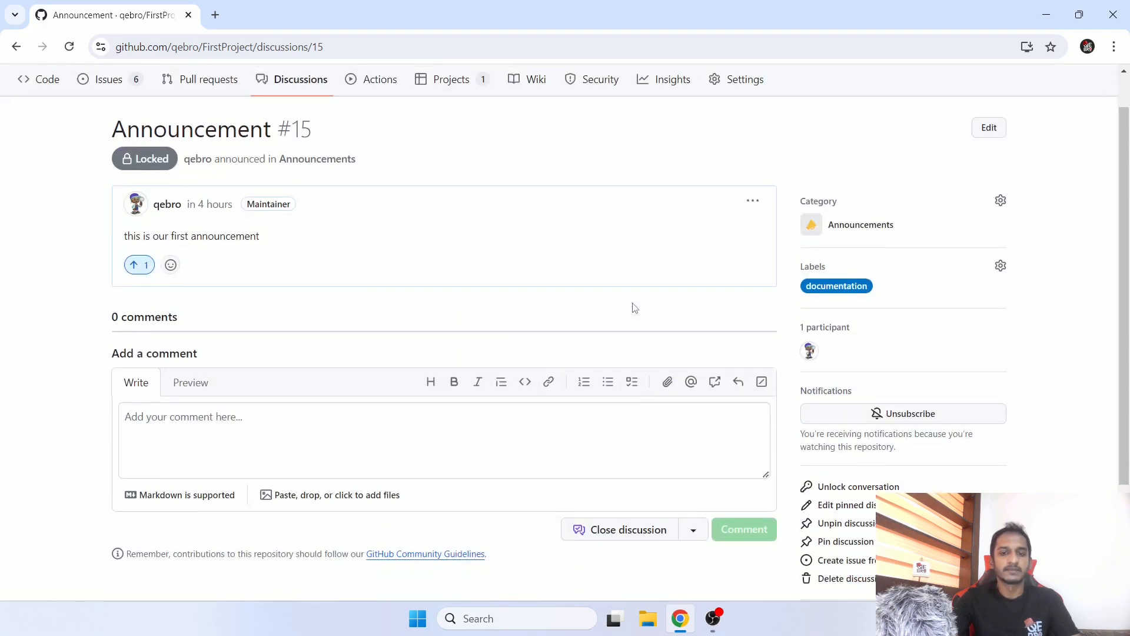
{"action": "left_click_drag", "start_coordinate": [132, 164], "coordinate": [181, 168]}
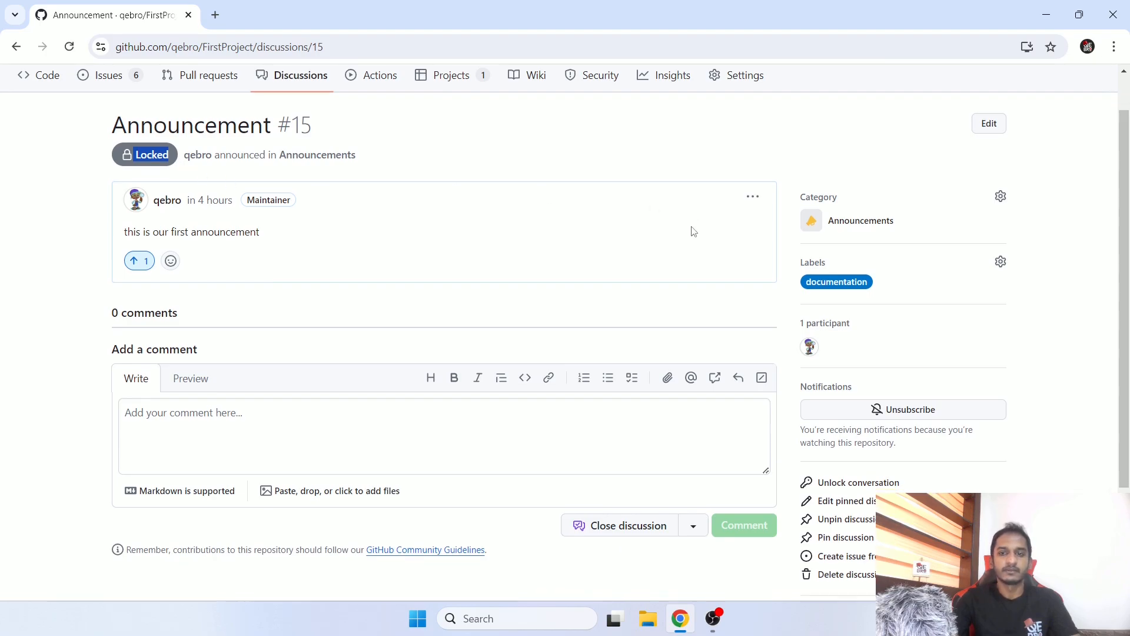
Step: Add a thumbs-up reaction to the opening post of the discussion
{"action": "scroll", "coordinate": [692, 231], "scroll_direction": "down", "scroll_amount": 3}
{"action": "scroll", "coordinate": [171, 265], "scroll_direction": "up", "scroll_amount": 3}
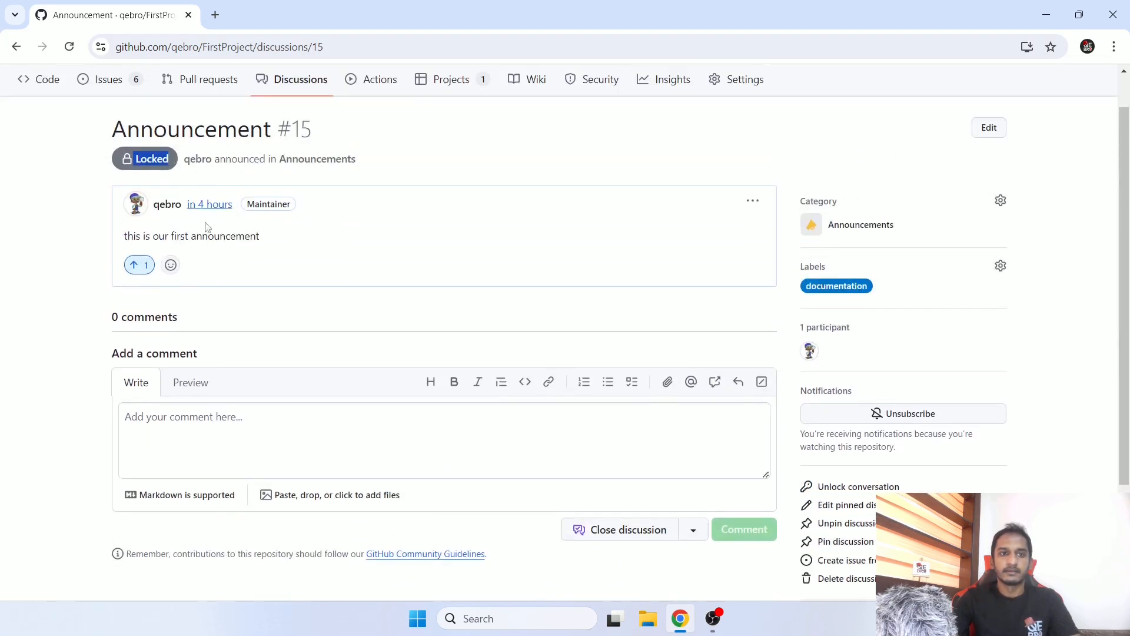
{"action": "left_click", "coordinate": [170, 266]}
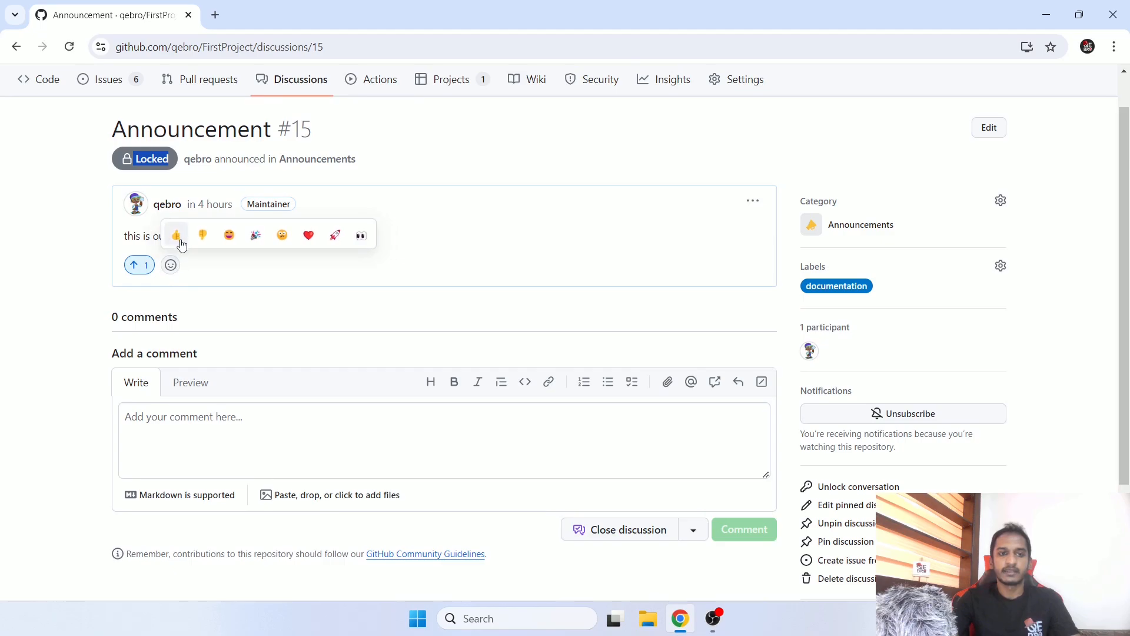
{"action": "left_click", "coordinate": [181, 242]}
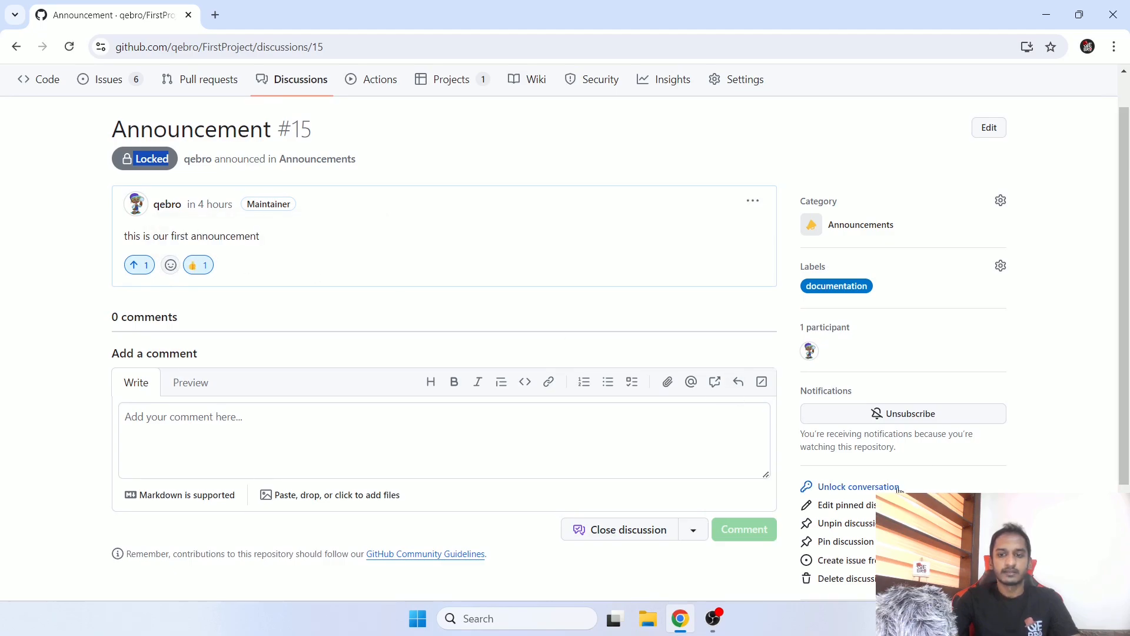
Step: Unlock the conversation of the Announcement discussion
{"action": "left_click", "coordinate": [836, 486]}
{"action": "left_click", "coordinate": [702, 383]}
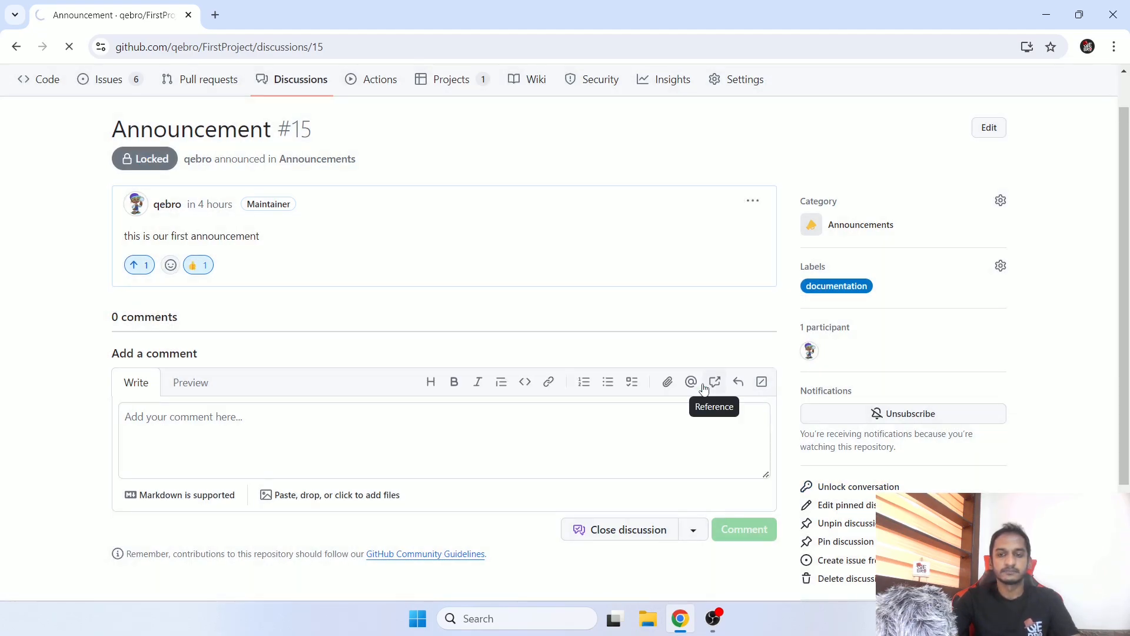
Step: Check which repositories the Announcement discussion can be transferred to, and leave without transferring it
{"action": "scroll", "coordinate": [704, 388], "scroll_direction": "down", "scroll_amount": 2}
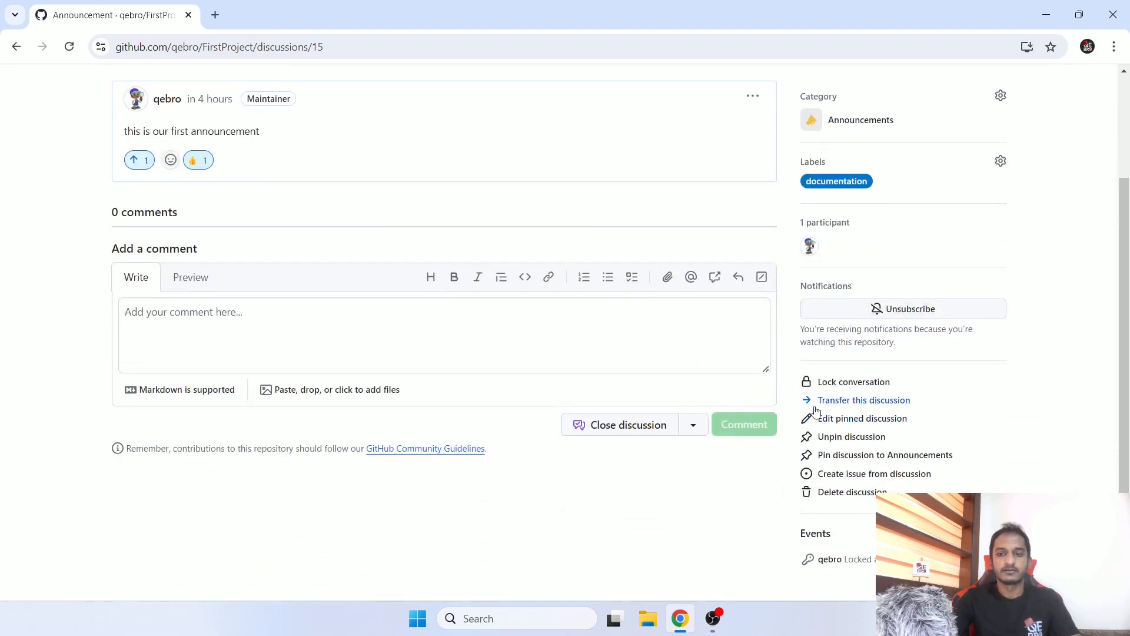
{"action": "left_click", "coordinate": [835, 405]}
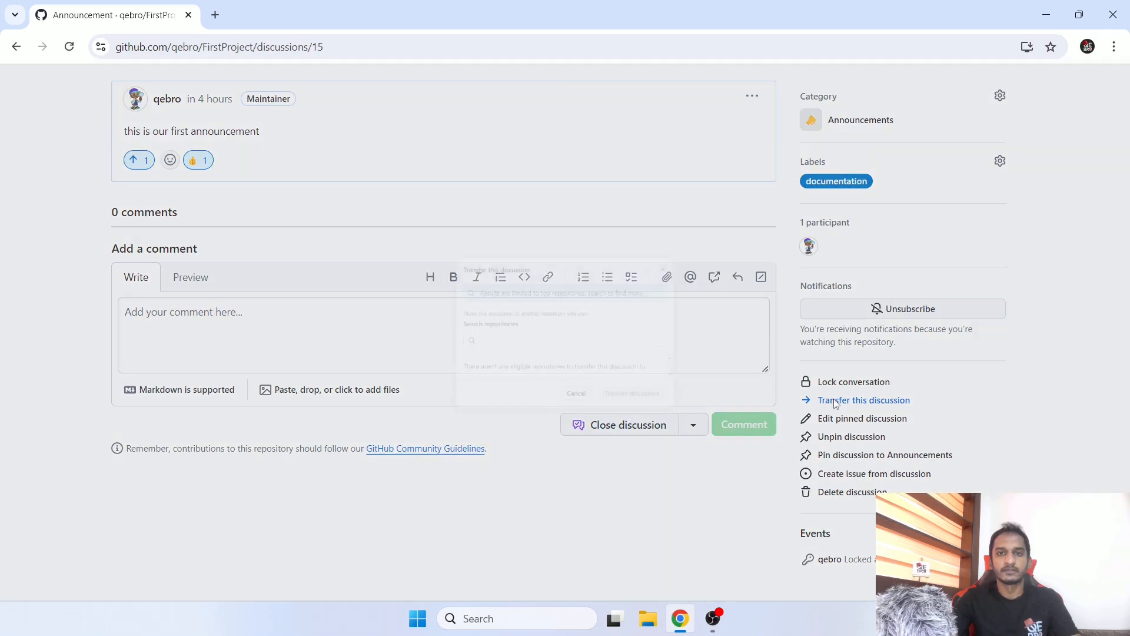
{"action": "left_click", "coordinate": [577, 352]}
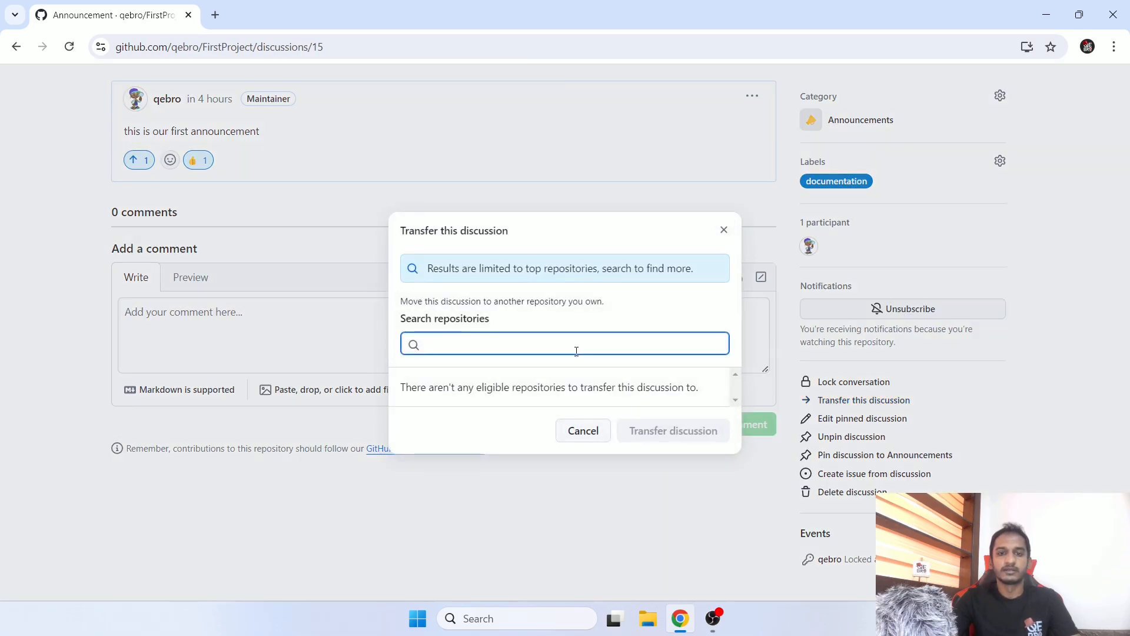
{"action": "left_click", "coordinate": [599, 433]}
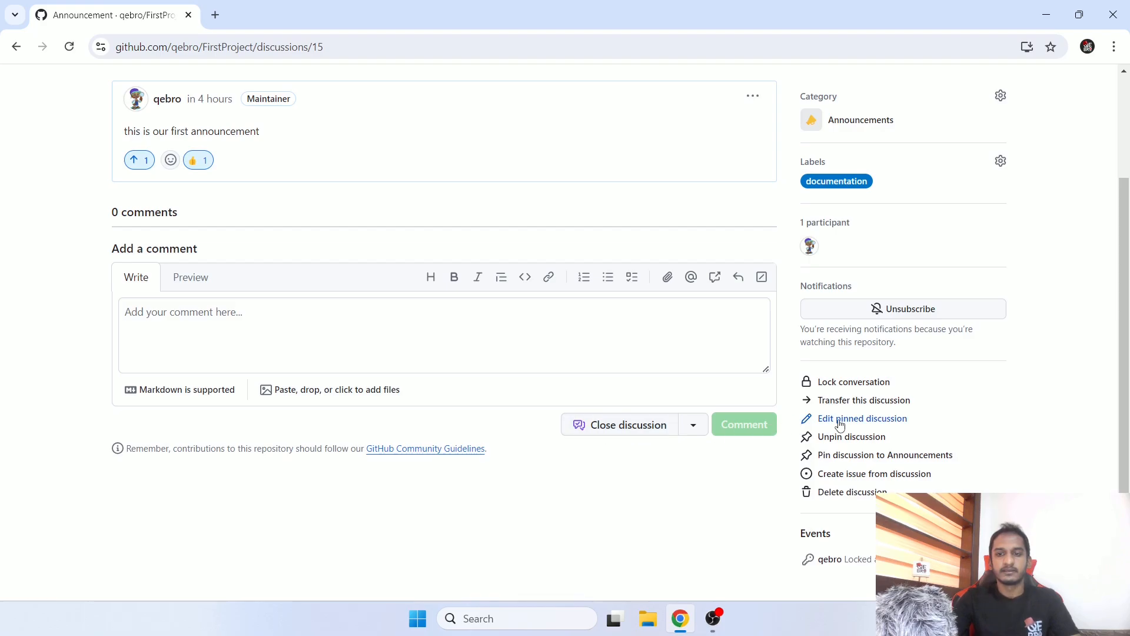
Step: View the pinned Announcement on the discussions page, and reopen the discussion to review its pinning and management options
{"action": "scroll", "coordinate": [476, 350], "scroll_direction": "up", "scroll_amount": 3}
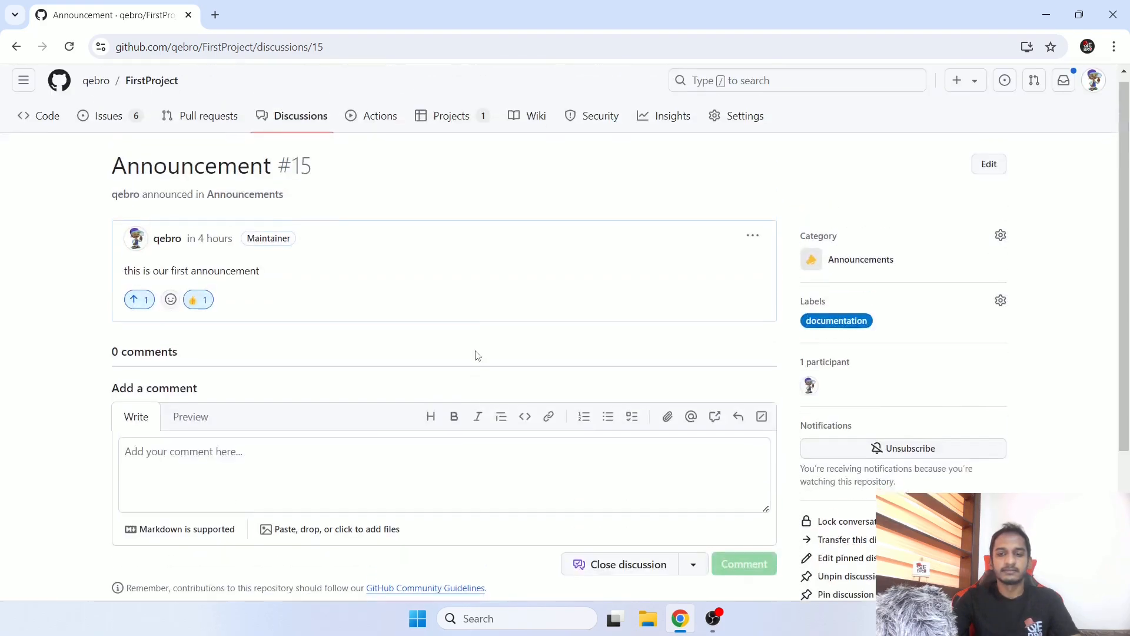
{"action": "left_click", "coordinate": [314, 136]}
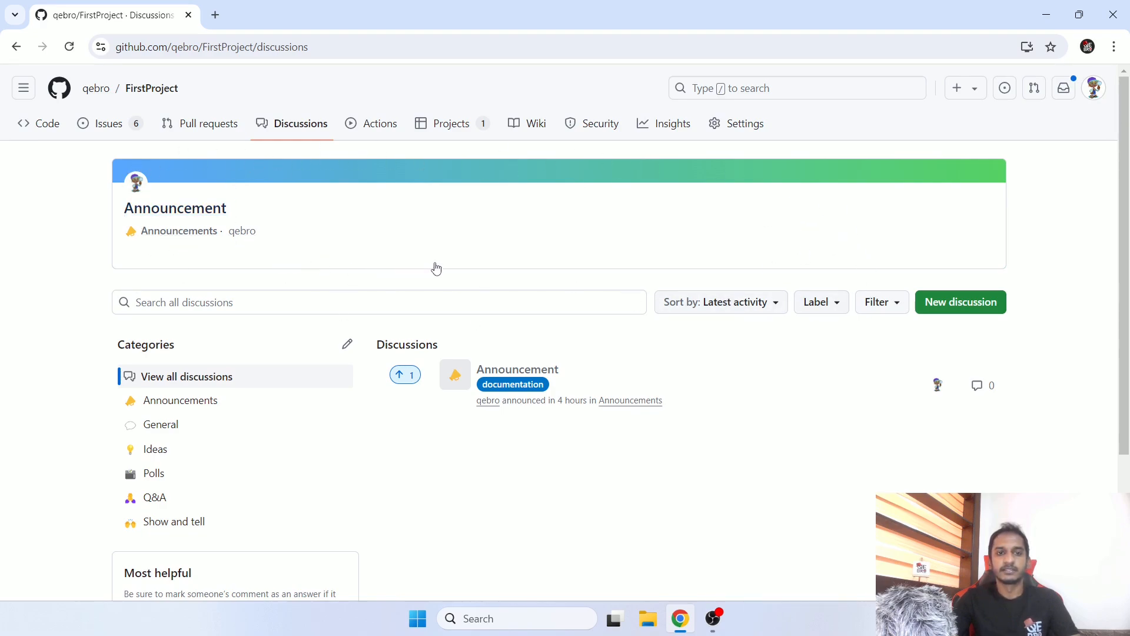
{"action": "left_click", "coordinate": [502, 370]}
{"action": "scroll", "coordinate": [530, 371], "scroll_direction": "down", "scroll_amount": 3}
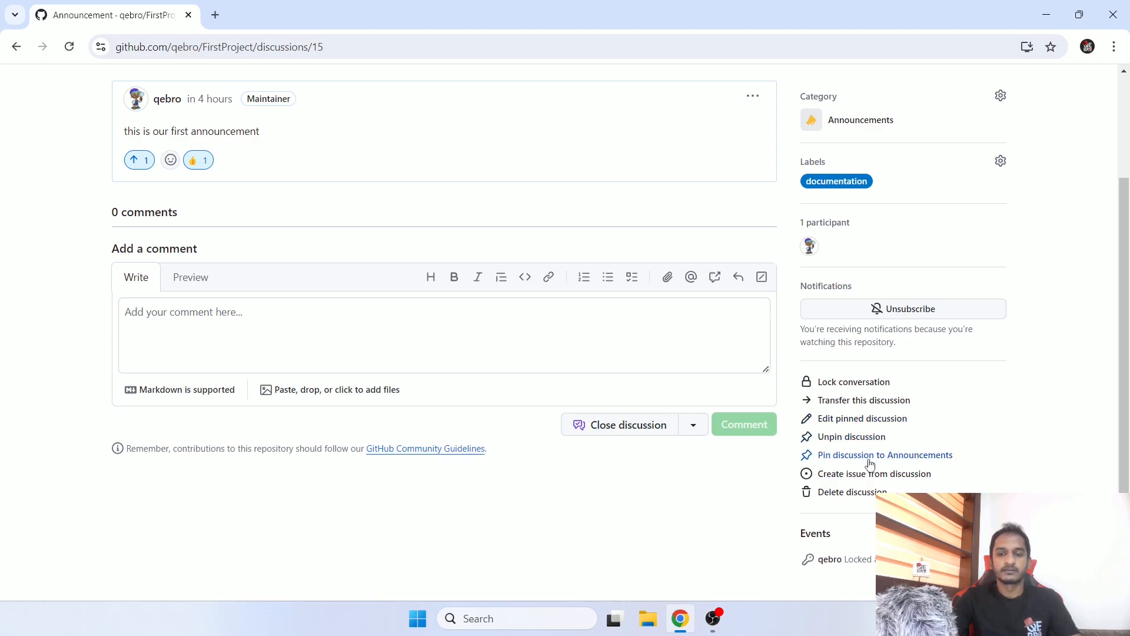
{"action": "scroll", "coordinate": [870, 464], "scroll_direction": "down", "scroll_amount": 1}
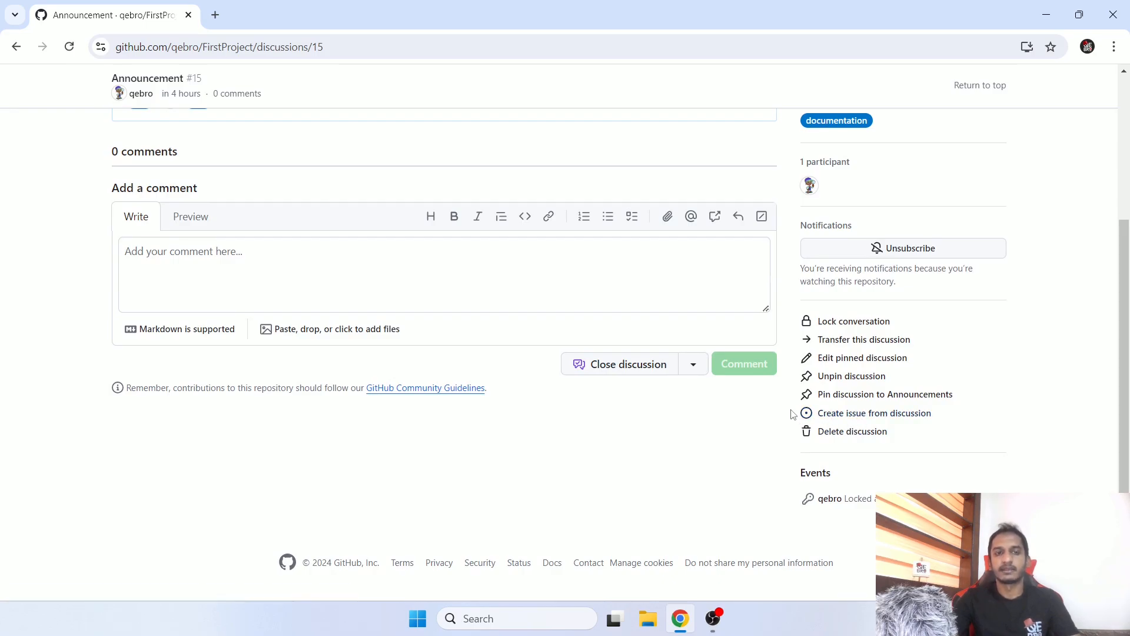
{"action": "scroll", "coordinate": [781, 412], "scroll_direction": "up", "scroll_amount": 4}
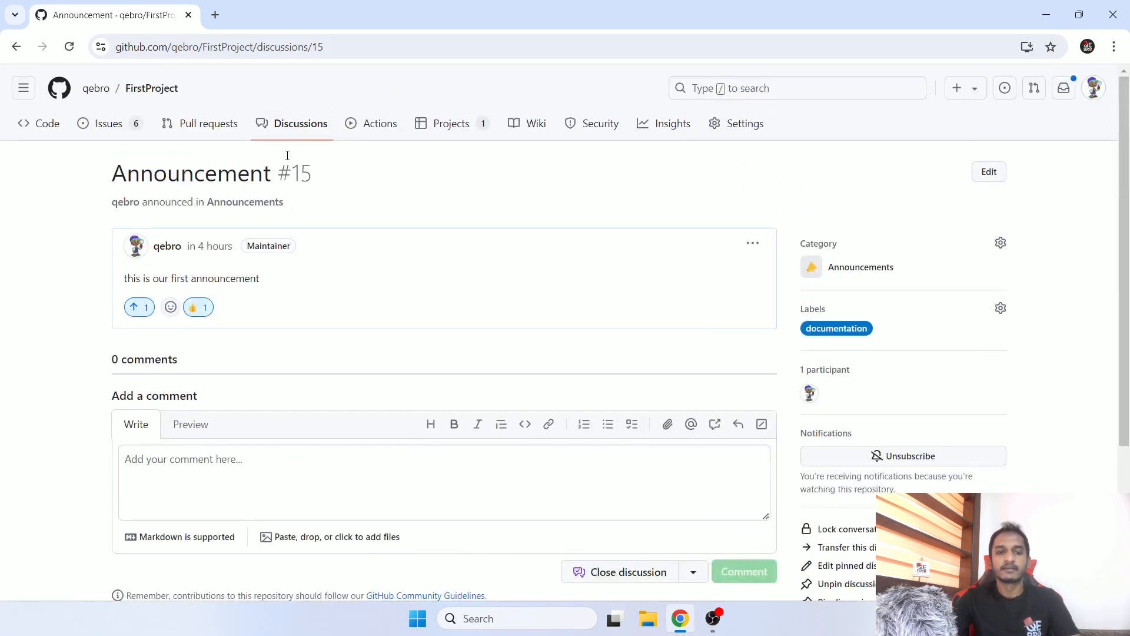
Step: Create an issue from the Announcement discussion with the prefilled title, description and documentation label, and look over the submitted issue
{"action": "left_click", "coordinate": [755, 244]}
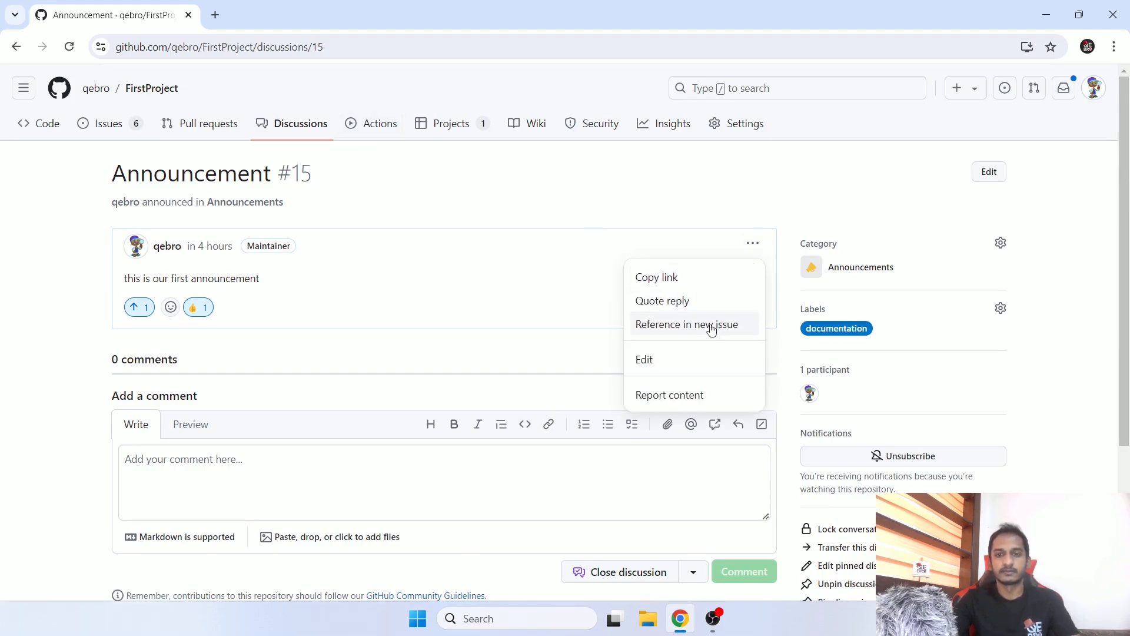
{"action": "left_click", "coordinate": [795, 189]}
{"action": "scroll", "coordinate": [836, 318], "scroll_direction": "down", "scroll_amount": 4}
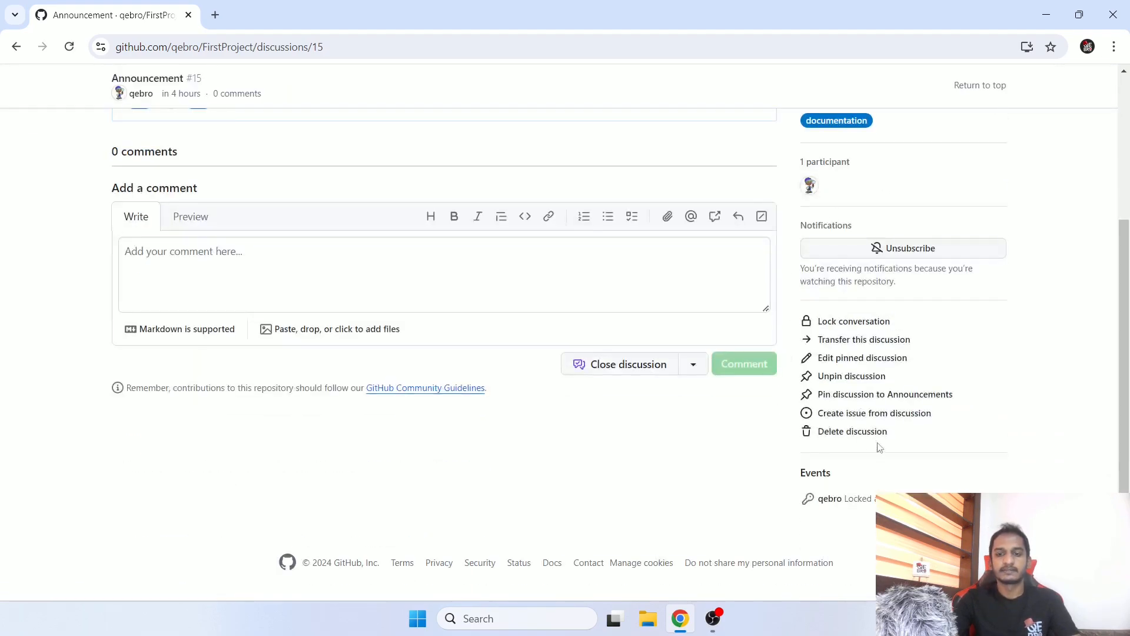
{"action": "left_click", "coordinate": [842, 416]}
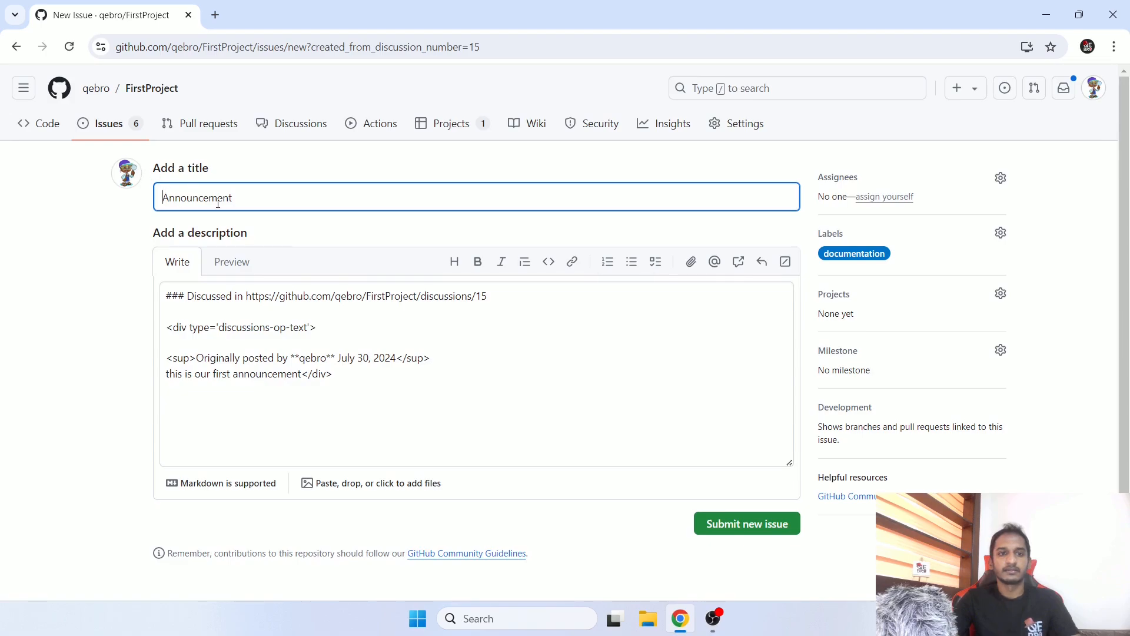
{"action": "double_click", "coordinate": [212, 199]}
{"action": "left_click", "coordinate": [420, 365]}
{"action": "key", "text": "ctrl+a"}
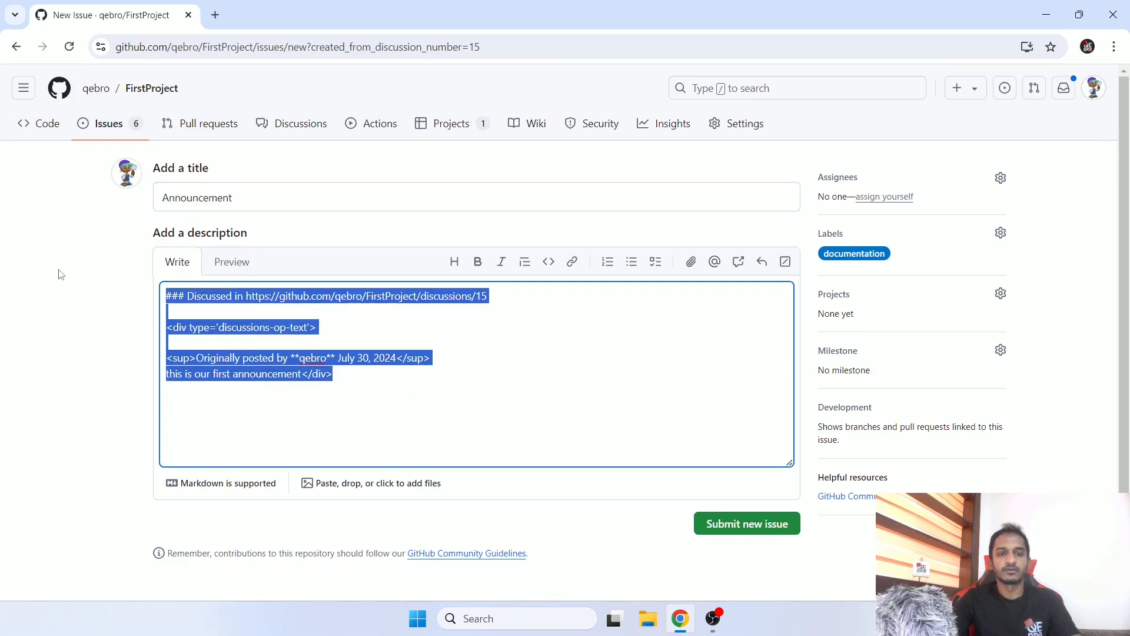
{"action": "left_click", "coordinate": [743, 524]}
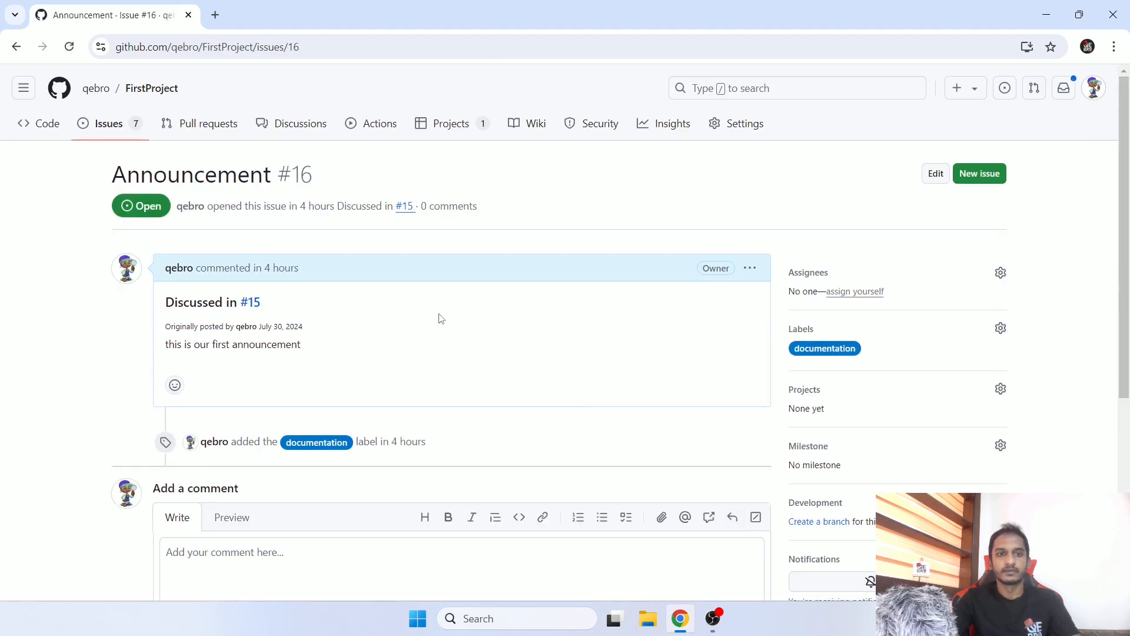
{"action": "scroll", "coordinate": [440, 314], "scroll_direction": "down", "scroll_amount": 4}
{"action": "scroll", "coordinate": [363, 217], "scroll_direction": "up", "scroll_amount": 4}
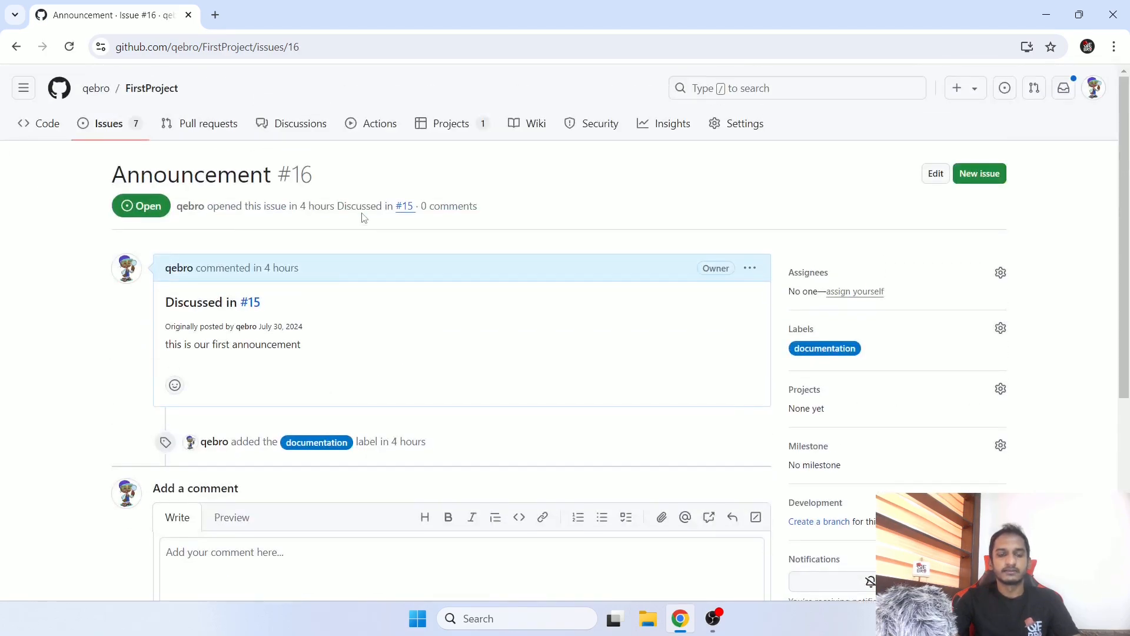
Step: Return to the Announcement discussion and examine its Events history for the issue creation and locking entries
{"action": "left_click", "coordinate": [310, 130]}
{"action": "left_click", "coordinate": [504, 368]}
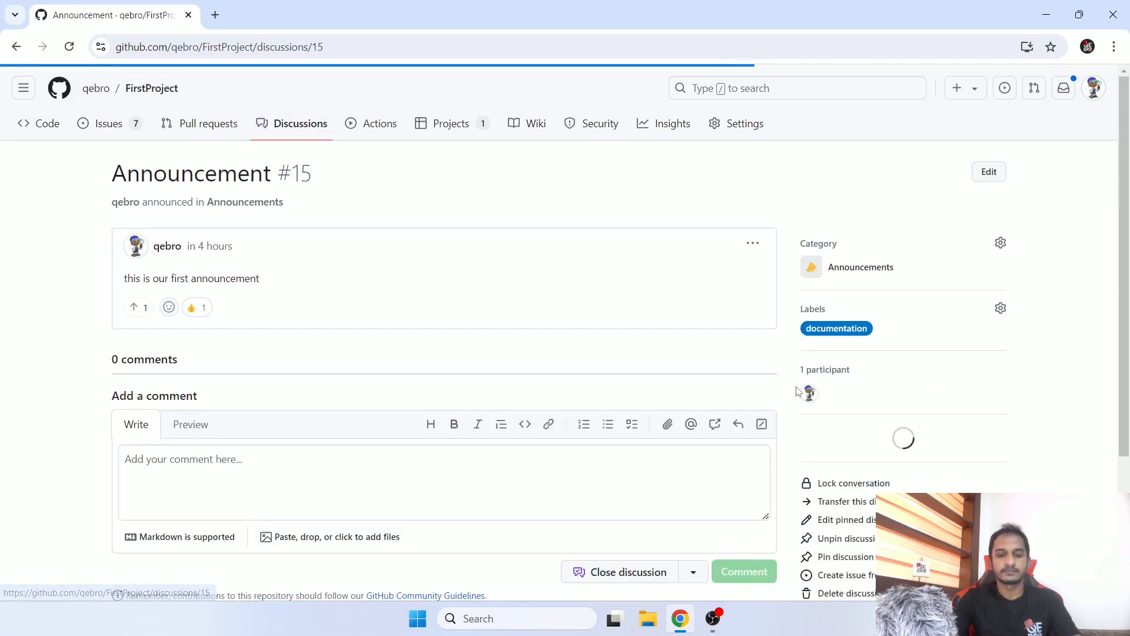
{"action": "scroll", "coordinate": [802, 389], "scroll_direction": "down", "scroll_amount": 4}
{"action": "scroll", "coordinate": [801, 390], "scroll_direction": "up", "scroll_amount": 4}
{"action": "scroll", "coordinate": [803, 389], "scroll_direction": "down", "scroll_amount": 1}
{"action": "scroll", "coordinate": [801, 390], "scroll_direction": "down", "scroll_amount": 3}
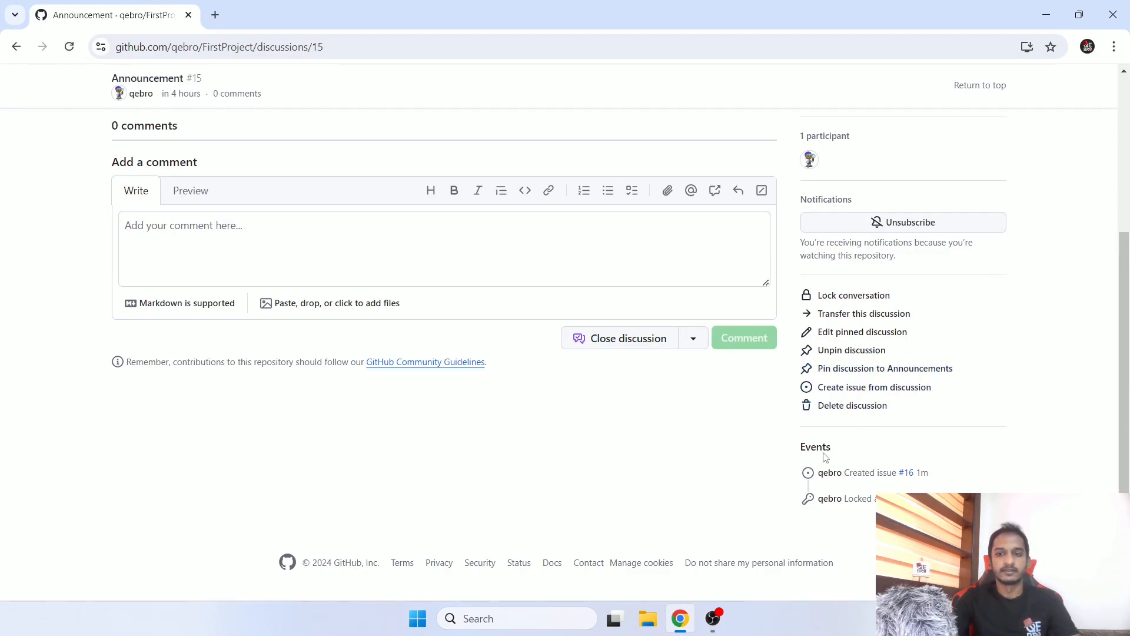
{"action": "left_click_drag", "start_coordinate": [856, 473], "coordinate": [896, 498]}
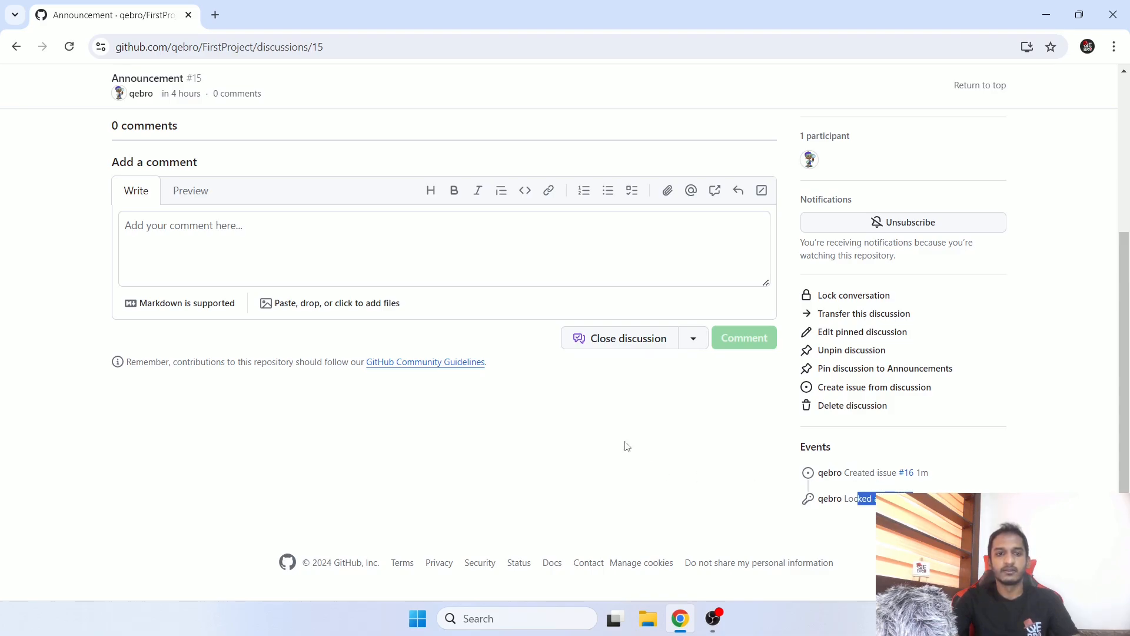
Step: Review the available reasons for closing the Announcement discussion: resolved, outdated and duplicate
{"action": "scroll", "coordinate": [626, 446], "scroll_direction": "up", "scroll_amount": 4}
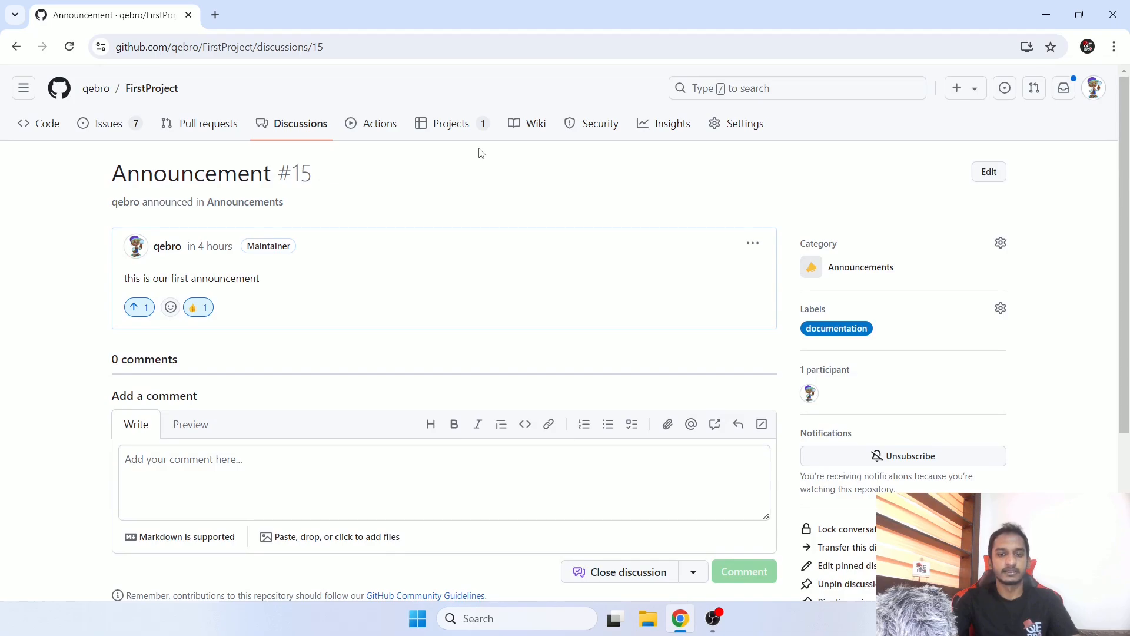
{"action": "scroll", "coordinate": [669, 371], "scroll_direction": "down", "scroll_amount": 4}
{"action": "scroll", "coordinate": [694, 379], "scroll_direction": "up", "scroll_amount": 3}
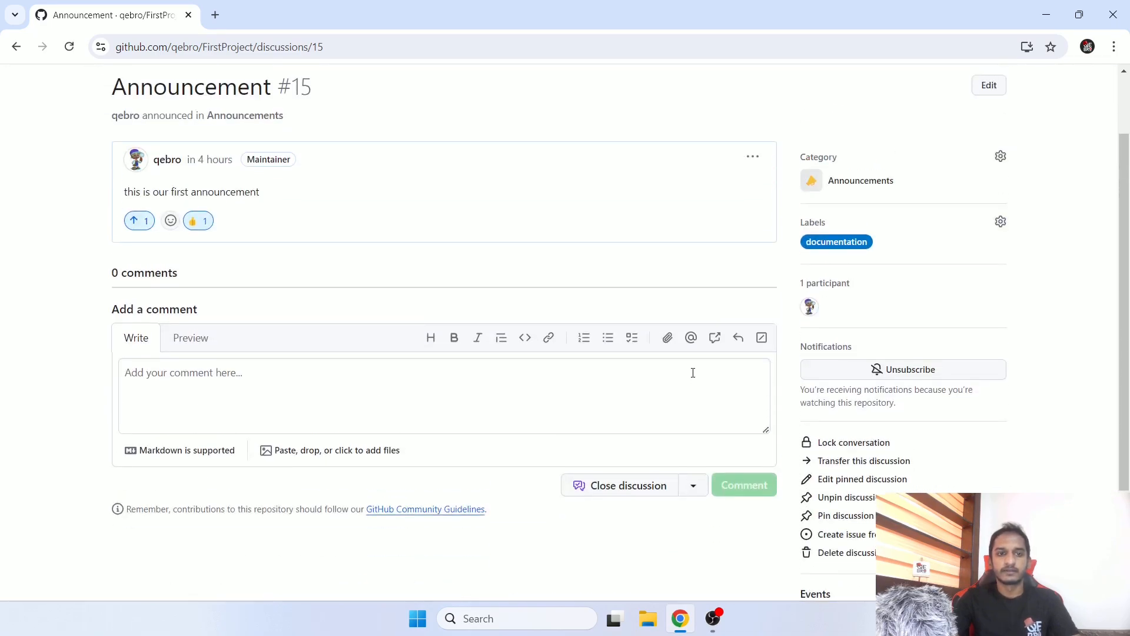
{"action": "scroll", "coordinate": [698, 390], "scroll_direction": "down", "scroll_amount": 3}
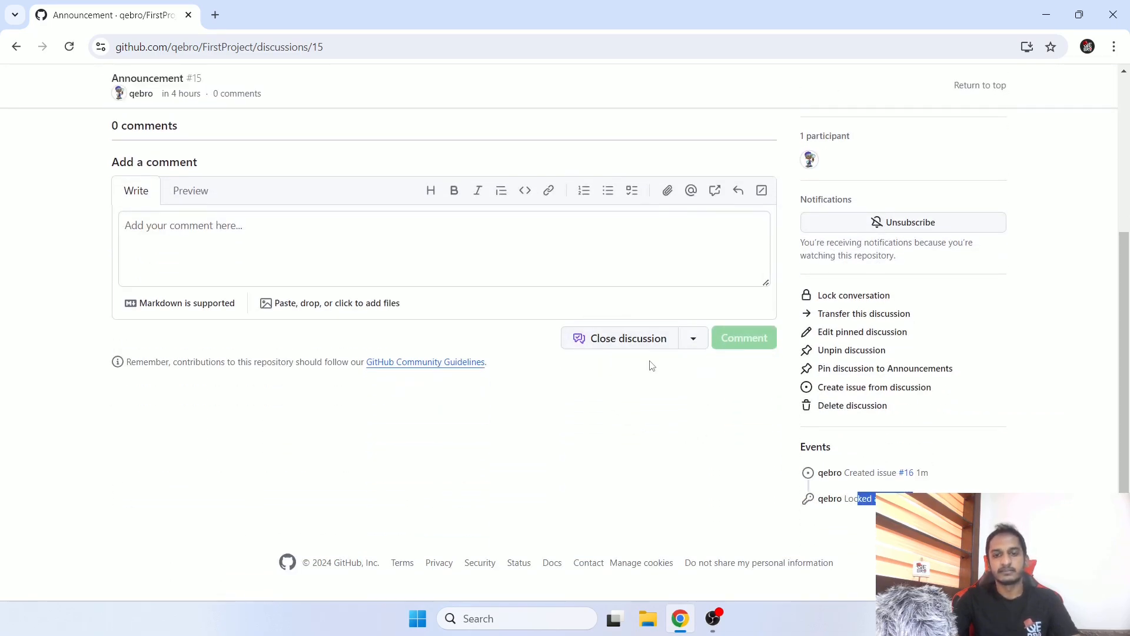
{"action": "left_click", "coordinate": [694, 341]}
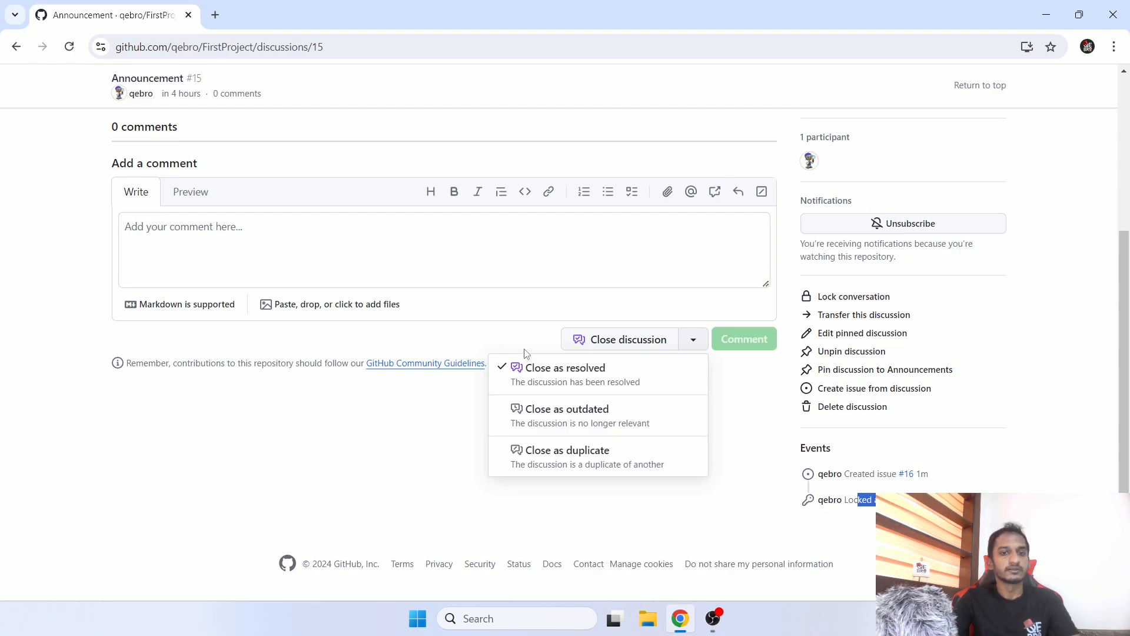
{"action": "scroll", "coordinate": [530, 347], "scroll_direction": "up", "scroll_amount": 4}
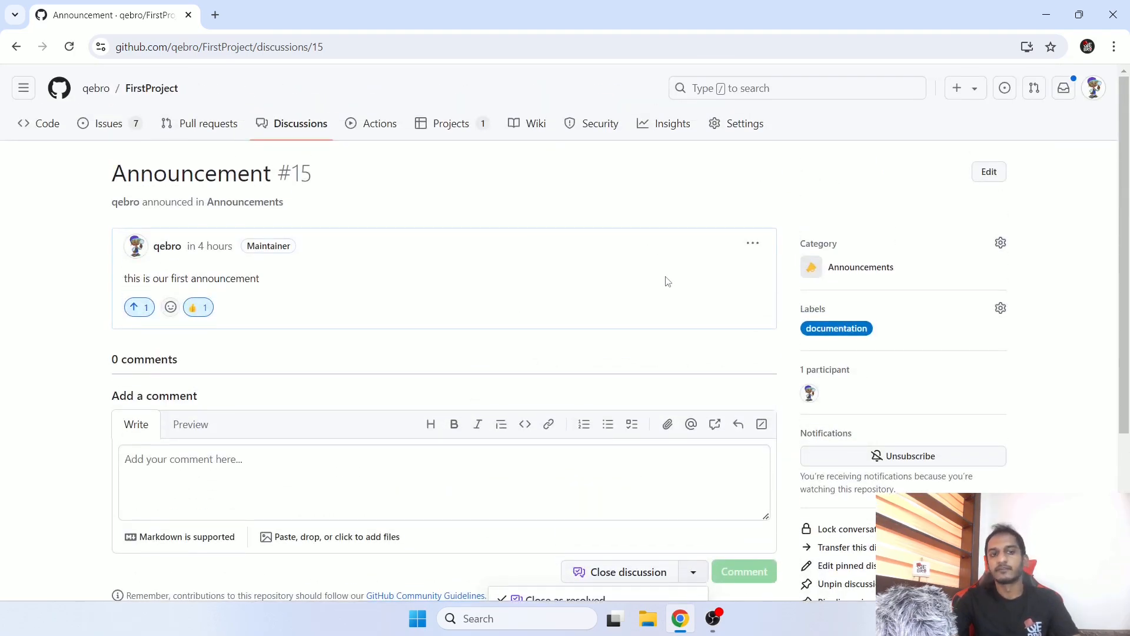
{"action": "scroll", "coordinate": [666, 282], "scroll_direction": "down", "scroll_amount": 4}
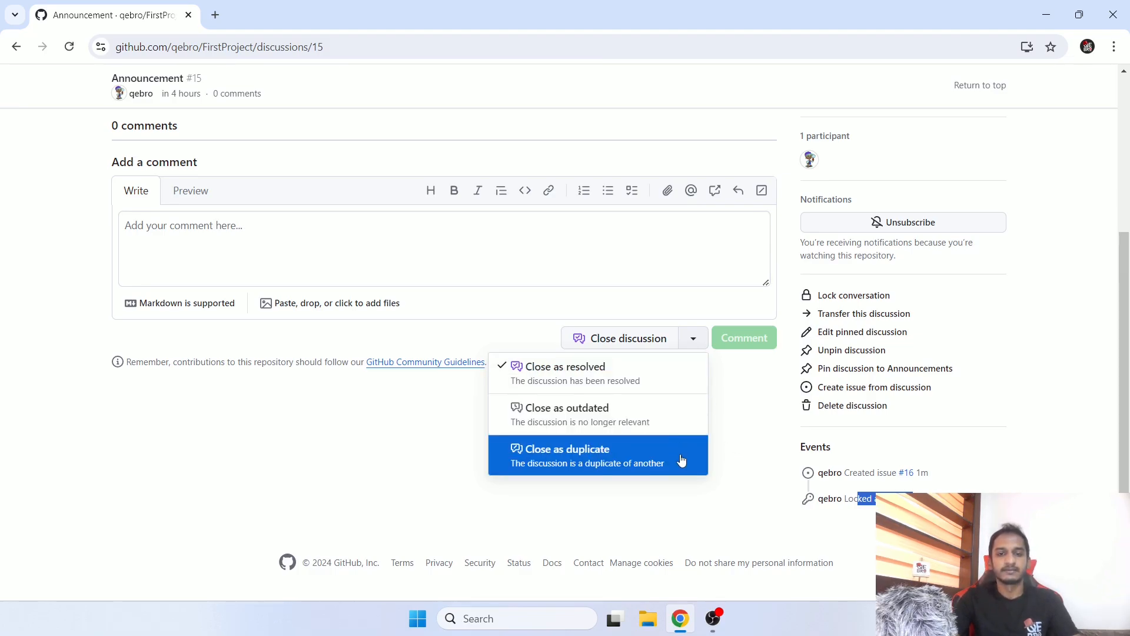
{"action": "left_click", "coordinate": [739, 425]}
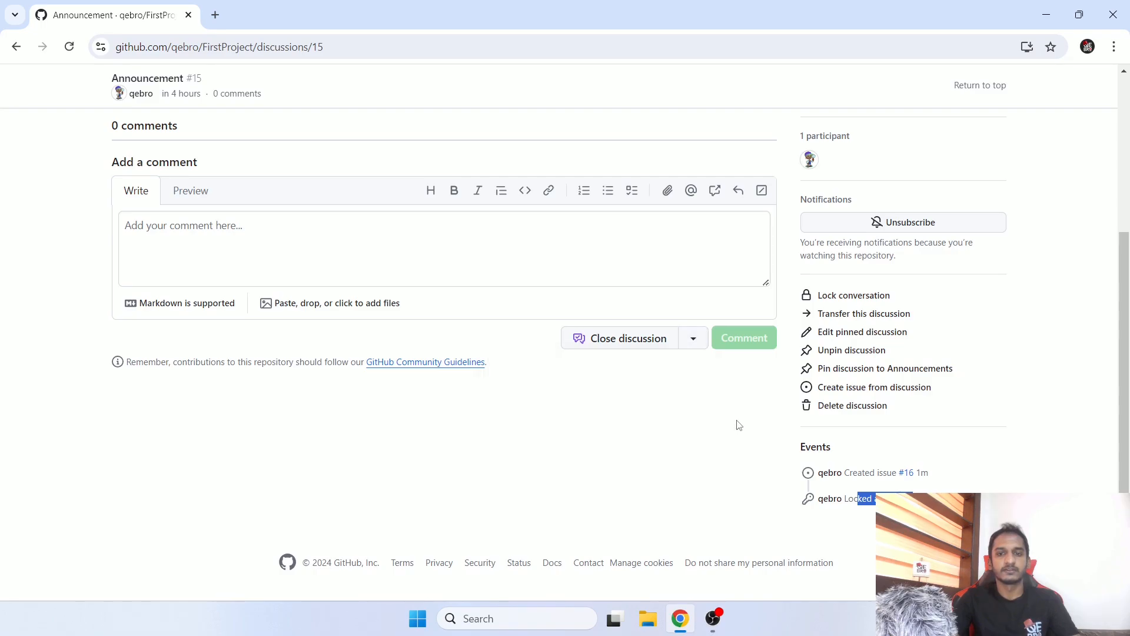
Step: Close the Announcement discussion as resolved without adding a comment
{"action": "scroll", "coordinate": [530, 394], "scroll_direction": "up", "scroll_amount": 2}
{"action": "left_click", "coordinate": [512, 386]}
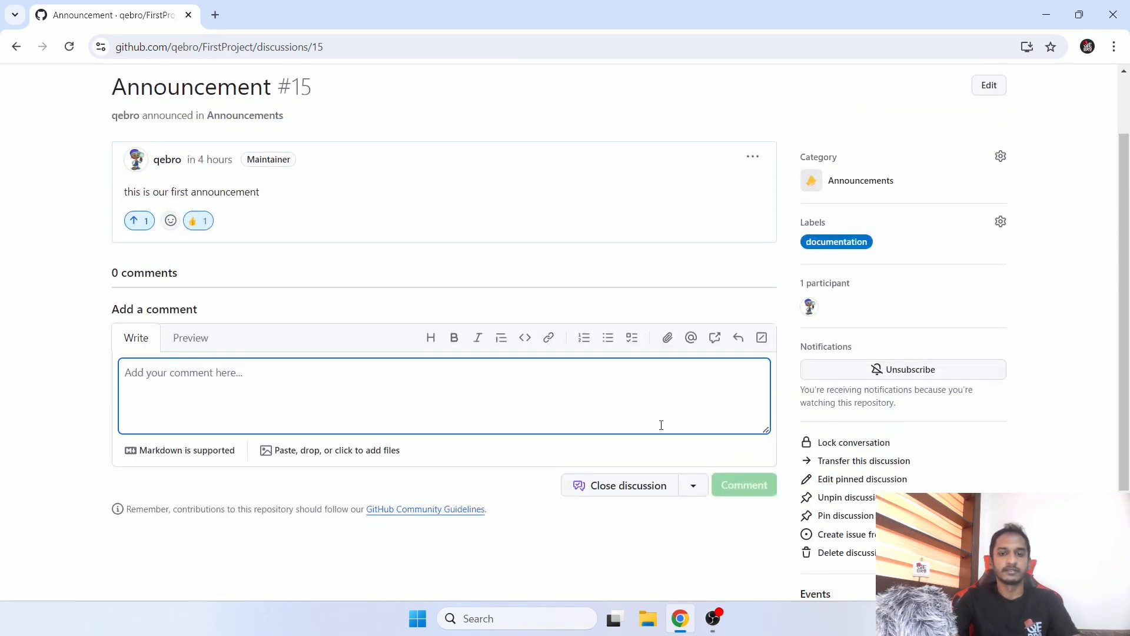
{"action": "left_click", "coordinate": [681, 532]}
{"action": "left_click", "coordinate": [619, 480]}
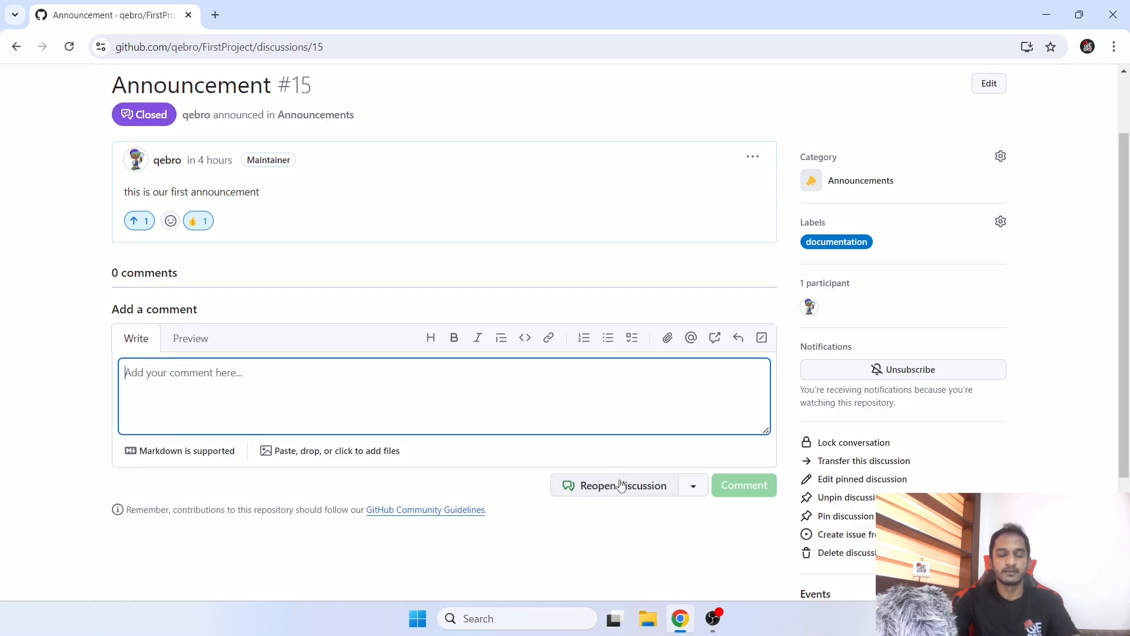
Step: Examine the closed Announcement discussion's status badge, Events history and discussion number
{"action": "scroll", "coordinate": [616, 469], "scroll_direction": "up", "scroll_amount": 2}
{"action": "left_click_drag", "start_coordinate": [123, 205], "coordinate": [169, 203]}
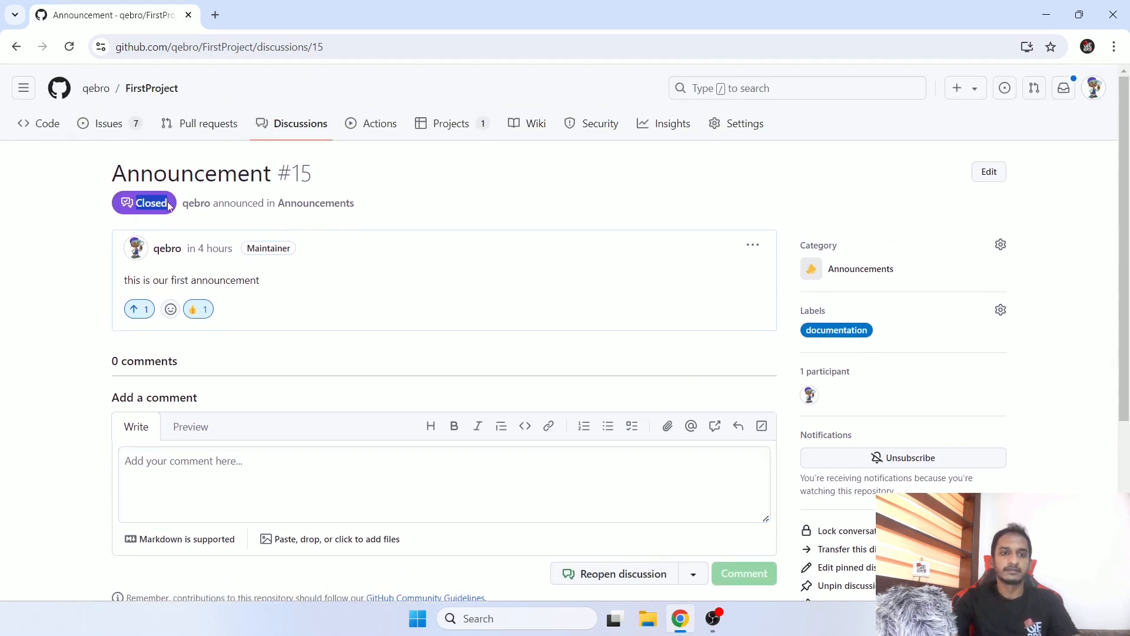
{"action": "scroll", "coordinate": [459, 270], "scroll_direction": "down", "scroll_amount": 5}
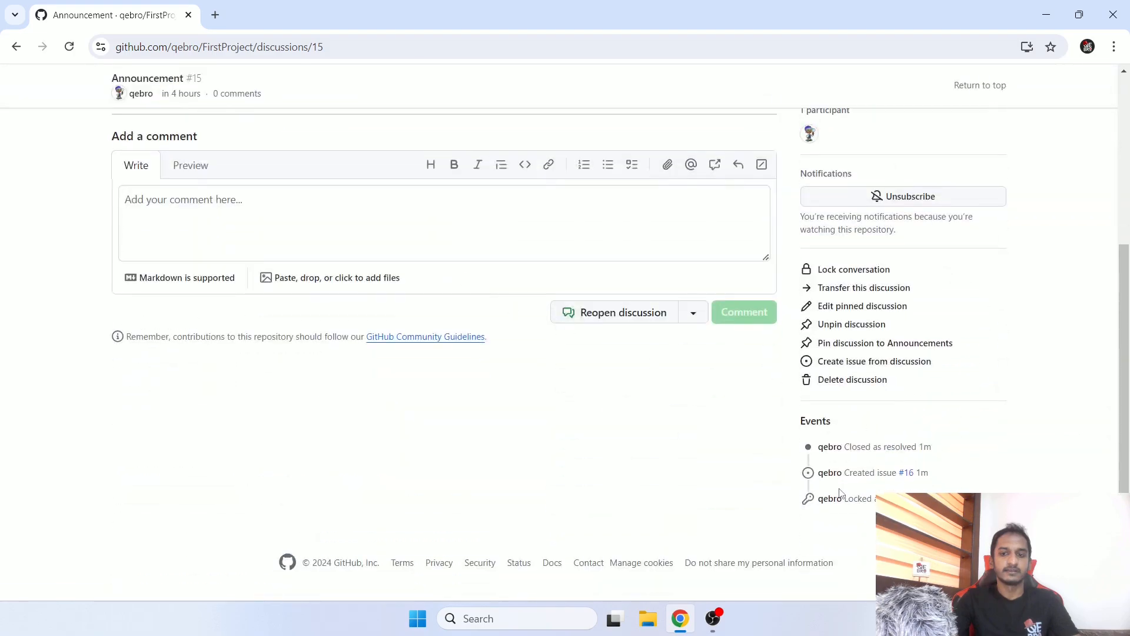
{"action": "left_click_drag", "start_coordinate": [811, 421], "coordinate": [903, 461]}
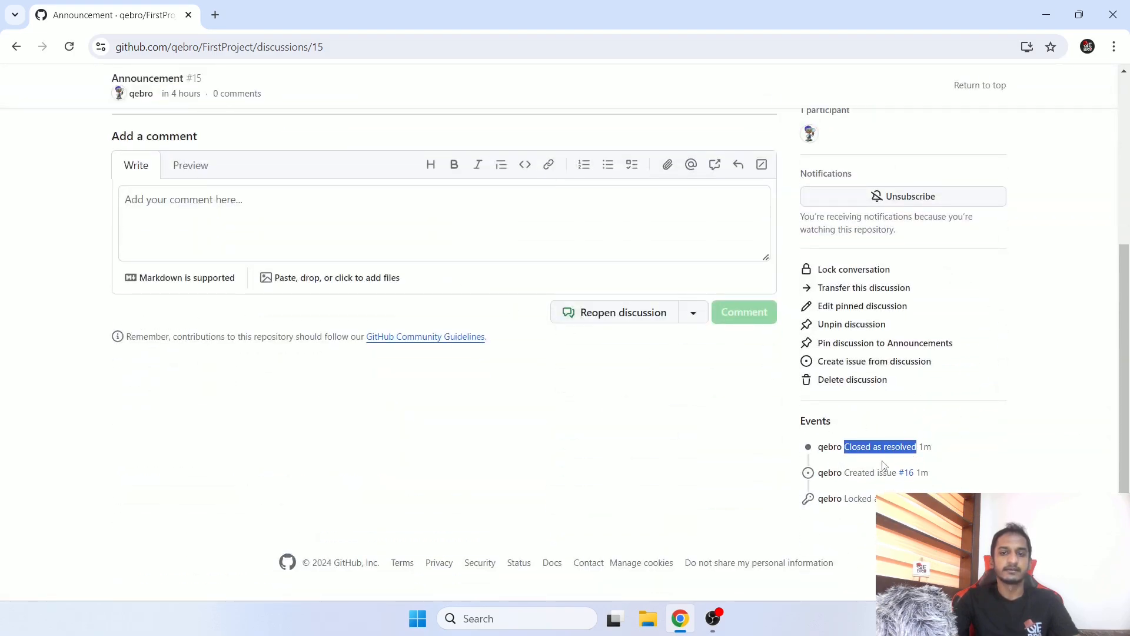
{"action": "scroll", "coordinate": [682, 471], "scroll_direction": "up", "scroll_amount": 5}
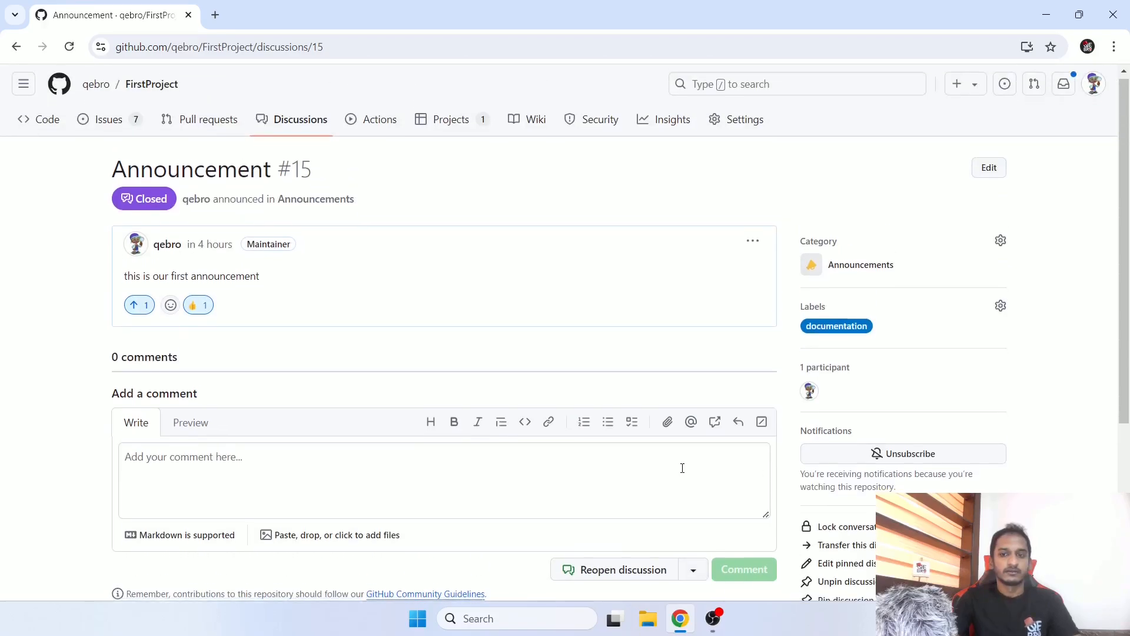
{"action": "scroll", "coordinate": [682, 469], "scroll_direction": "down", "scroll_amount": 5}
{"action": "left_click", "coordinate": [777, 439]}
{"action": "scroll", "coordinate": [738, 434], "scroll_direction": "up", "scroll_amount": 4}
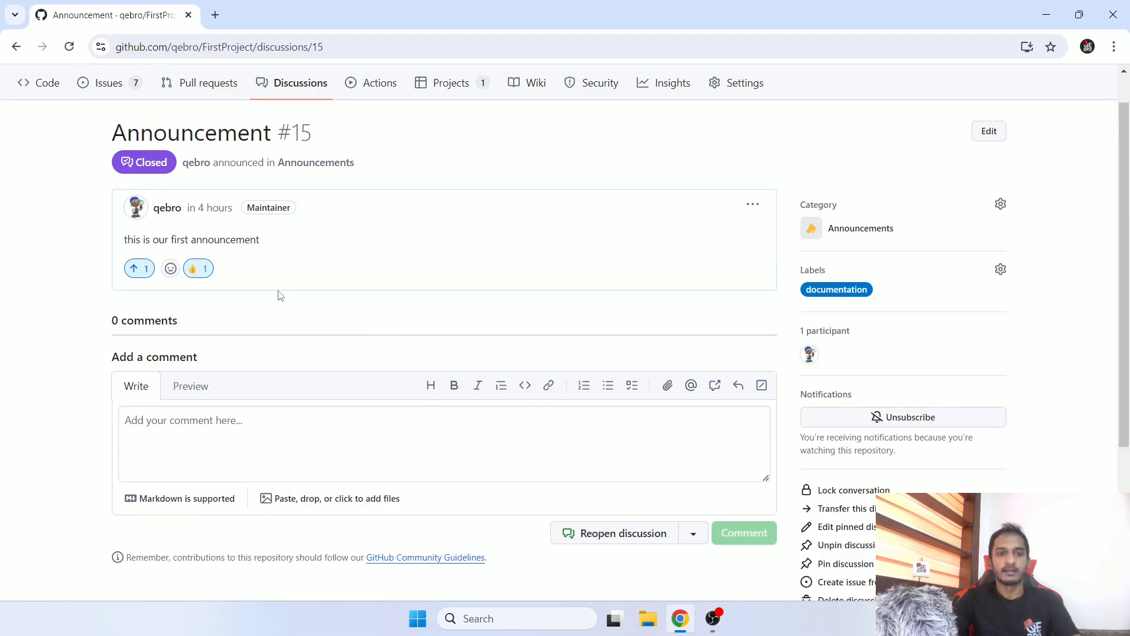
{"action": "scroll", "coordinate": [306, 360], "scroll_direction": "down", "scroll_amount": 3}
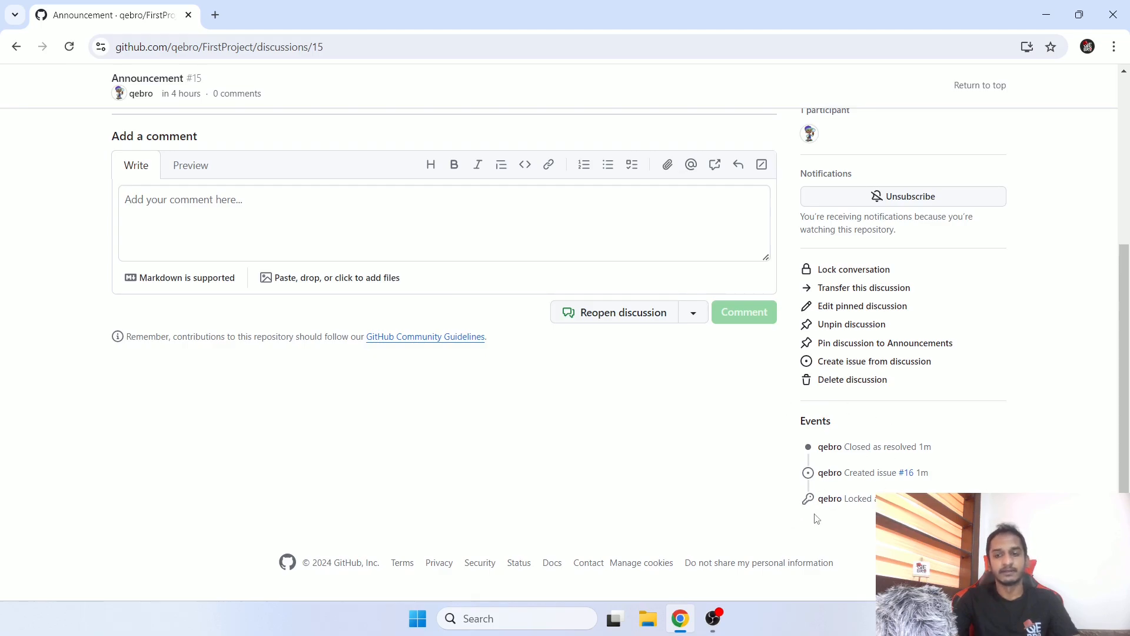
{"action": "scroll", "coordinate": [674, 427], "scroll_direction": "up", "scroll_amount": 4}
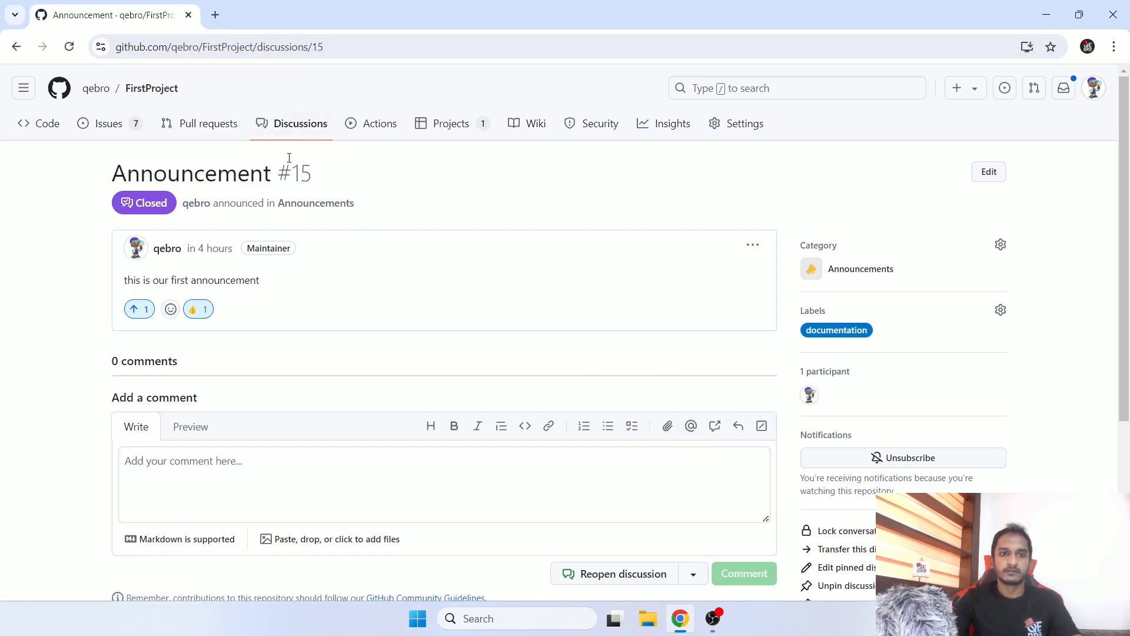
{"action": "left_click_drag", "start_coordinate": [284, 173], "coordinate": [320, 178]}
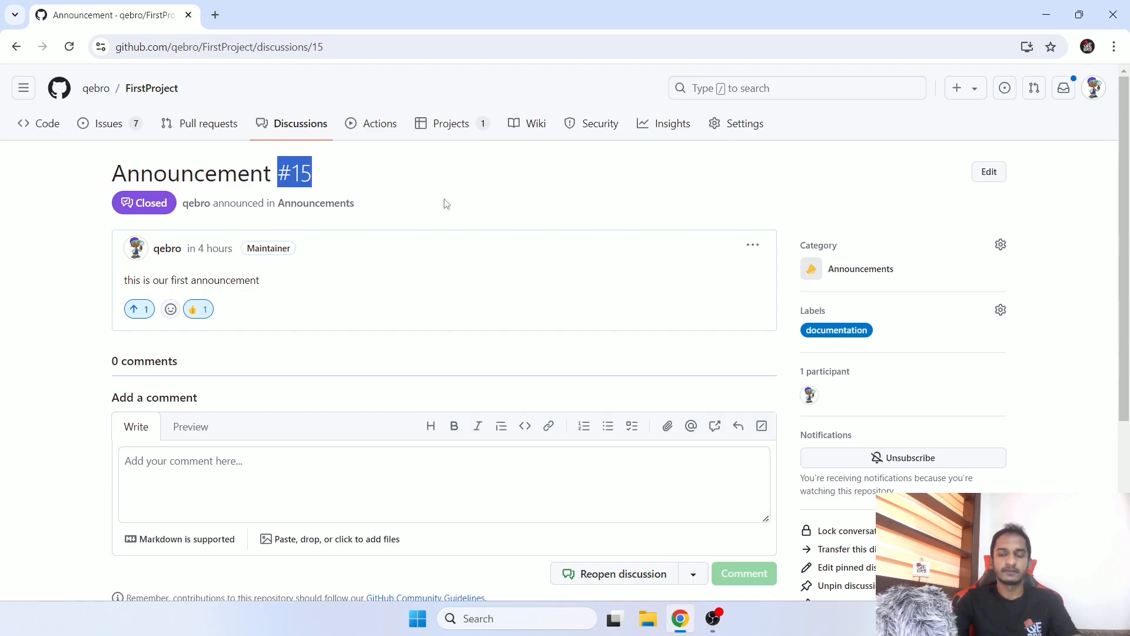
Step: Return to the FirstProject discussions list and examine its pinned banner, categories and closed Announcement entry
{"action": "scroll", "coordinate": [446, 203], "scroll_direction": "down", "scroll_amount": 5}
{"action": "scroll", "coordinate": [449, 224], "scroll_direction": "up", "scroll_amount": 5}
{"action": "left_click", "coordinate": [295, 125]}
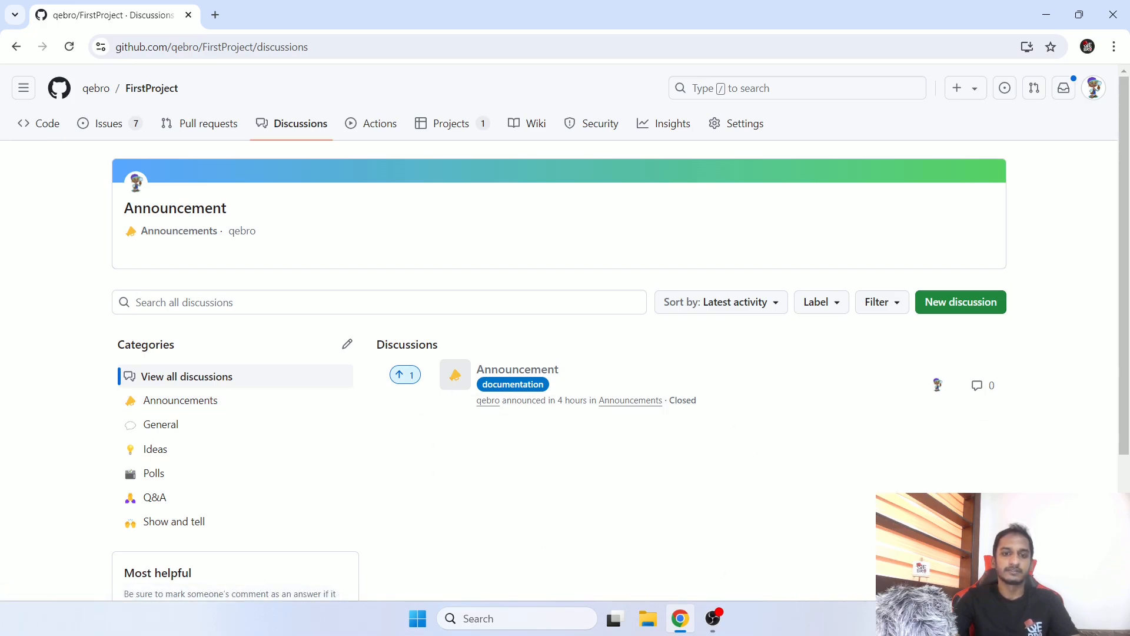
{"action": "scroll", "coordinate": [829, 539], "scroll_direction": "down", "scroll_amount": 3}
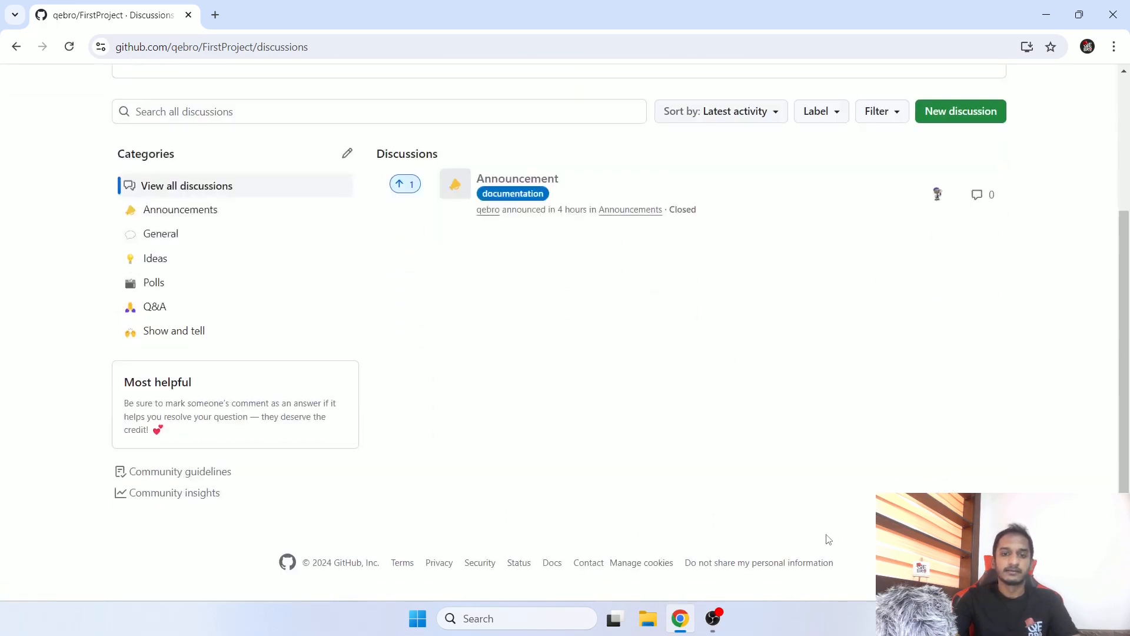
{"action": "scroll", "coordinate": [828, 539], "scroll_direction": "up", "scroll_amount": 3}
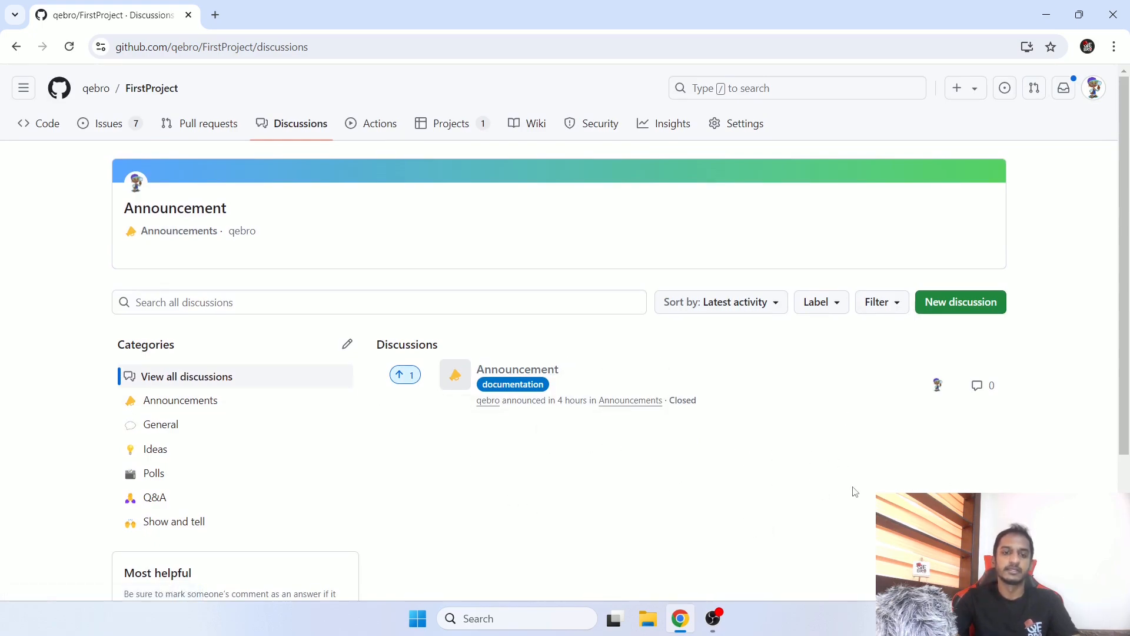
Step: Begin a new discussion and review the available categories with their descriptions, including Announcements, General, Polls and Q&A
{"action": "left_click", "coordinate": [963, 316]}
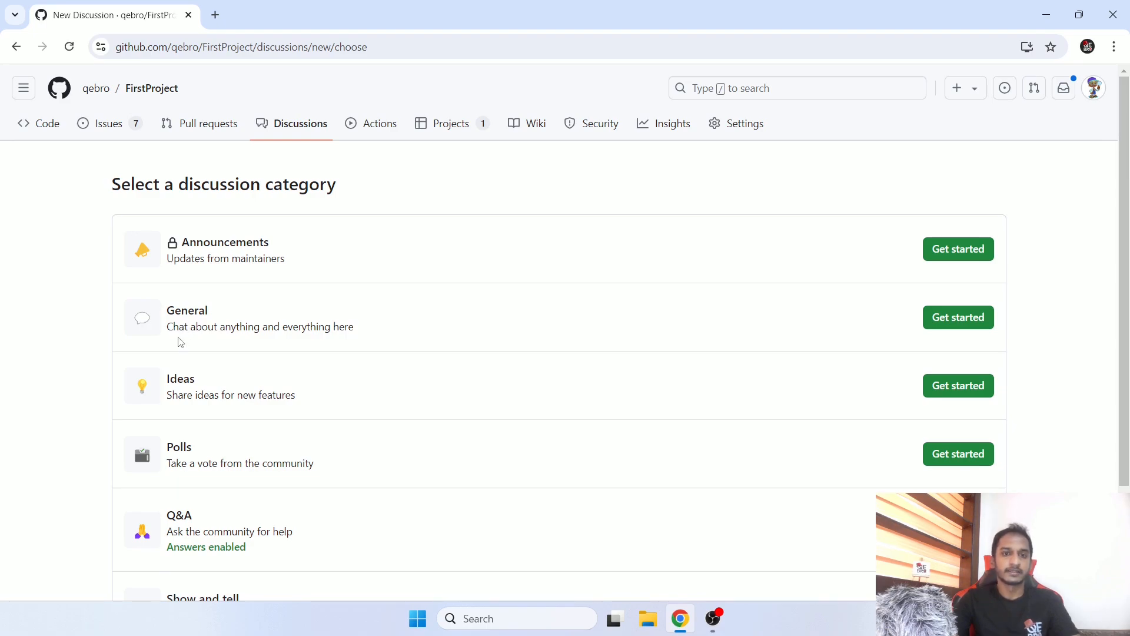
{"action": "left_click_drag", "start_coordinate": [179, 327], "coordinate": [320, 329]}
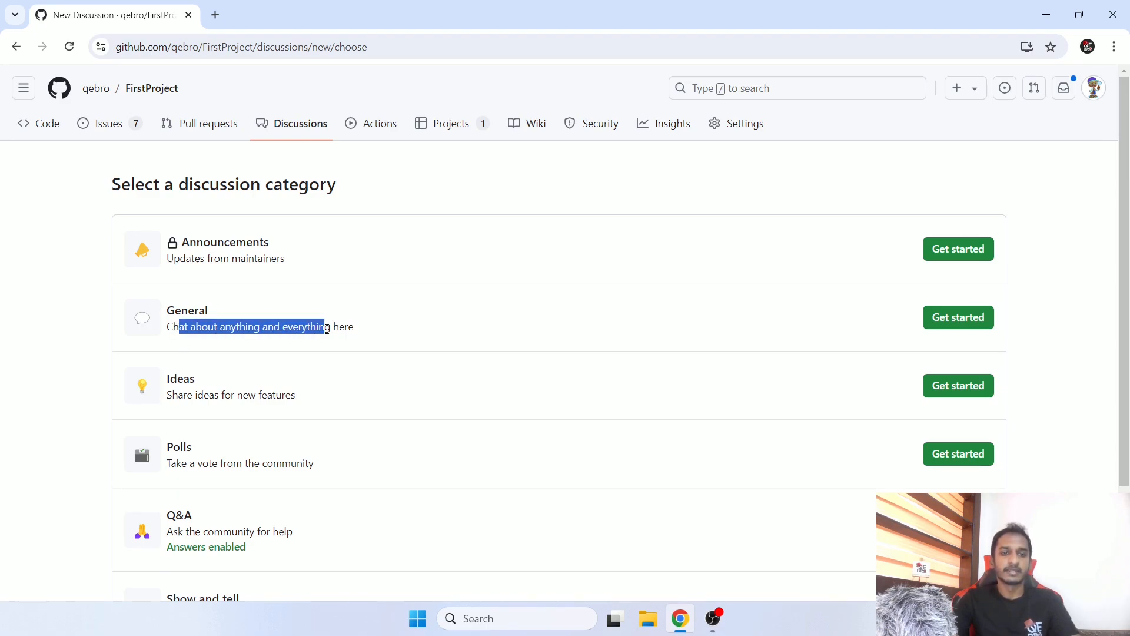
{"action": "left_click", "coordinate": [393, 337]}
{"action": "scroll", "coordinate": [394, 339], "scroll_direction": "down", "scroll_amount": 3}
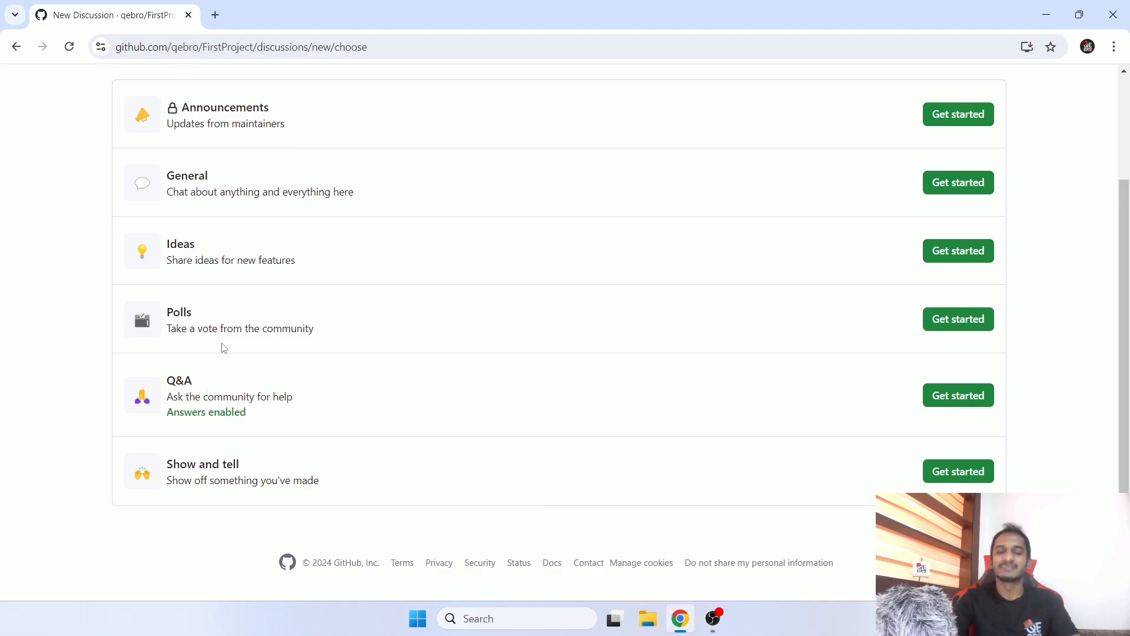
{"action": "scroll", "coordinate": [254, 365], "scroll_direction": "up", "scroll_amount": 3}
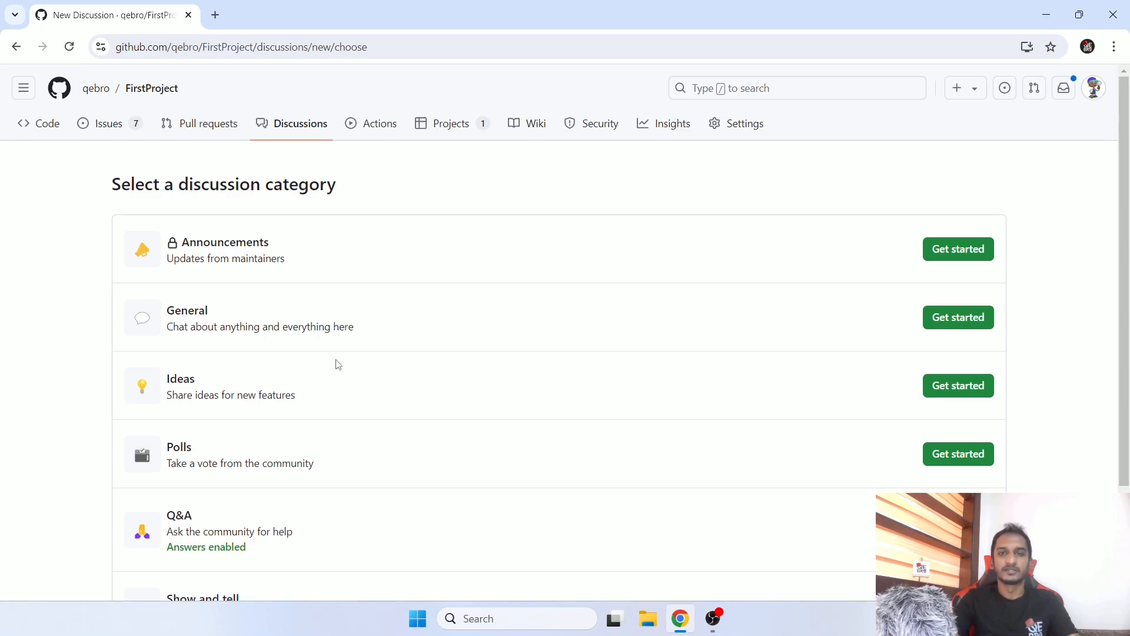
{"action": "left_click_drag", "start_coordinate": [204, 244], "coordinate": [288, 248]}
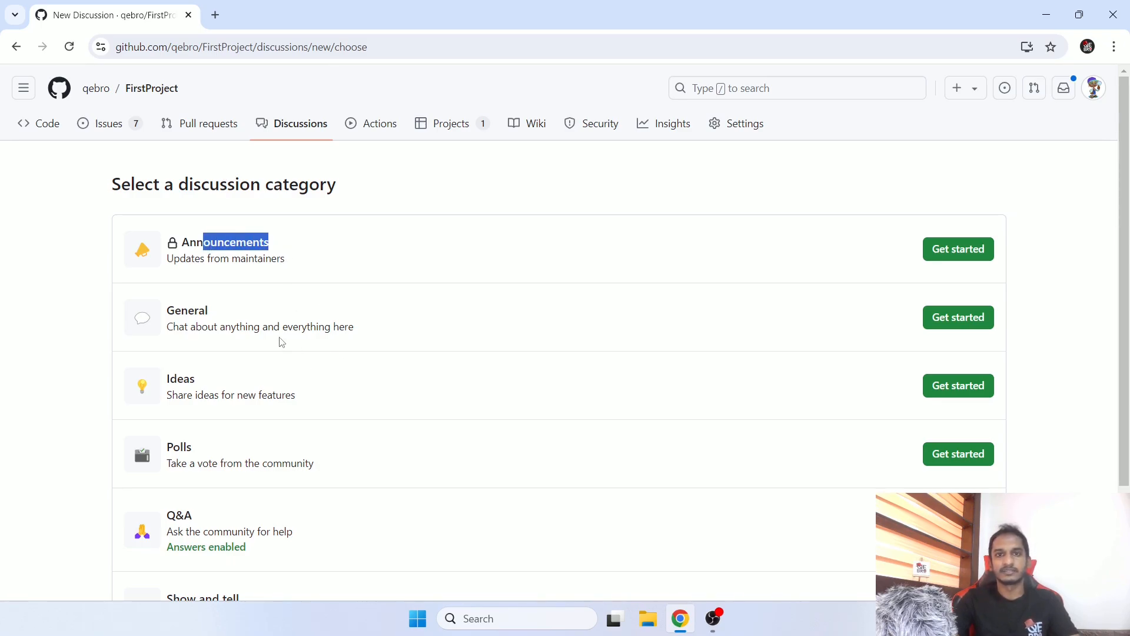
{"action": "scroll", "coordinate": [282, 342], "scroll_direction": "down", "scroll_amount": 3}
{"action": "left_click_drag", "start_coordinate": [175, 380], "coordinate": [210, 389]}
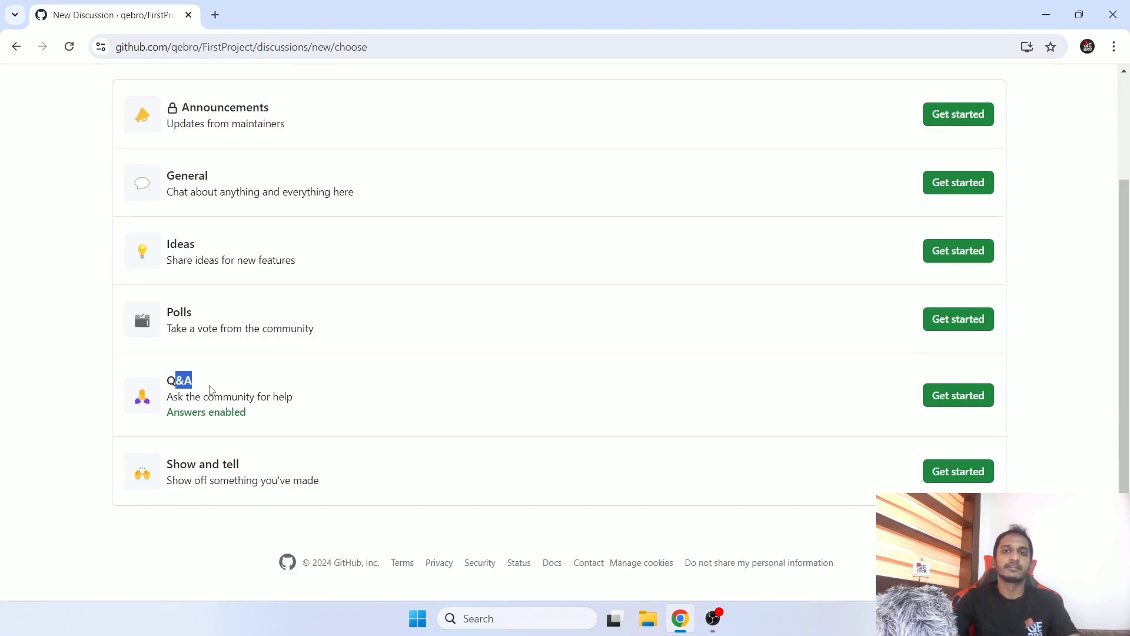
{"action": "scroll", "coordinate": [211, 390], "scroll_direction": "up", "scroll_amount": 1}
{"action": "left_click_drag", "start_coordinate": [174, 386], "coordinate": [198, 391]}
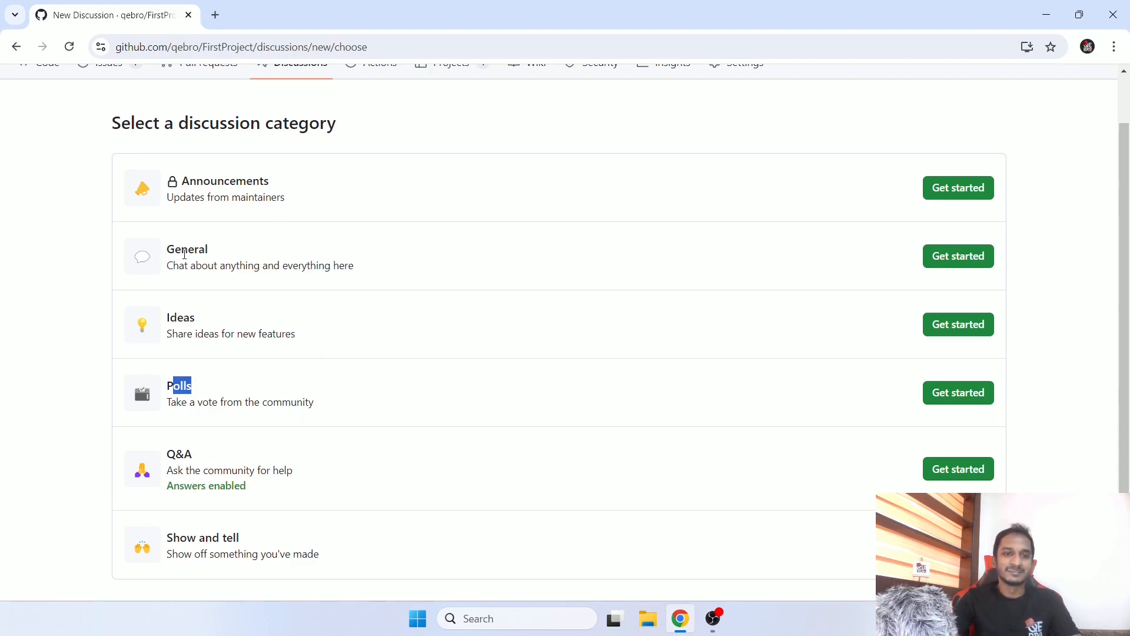
{"action": "left_click_drag", "start_coordinate": [186, 257], "coordinate": [292, 269]}
Step: Choose the General category for the new discussion and enter "General" as both its title and body
{"action": "left_click", "coordinate": [946, 258]}
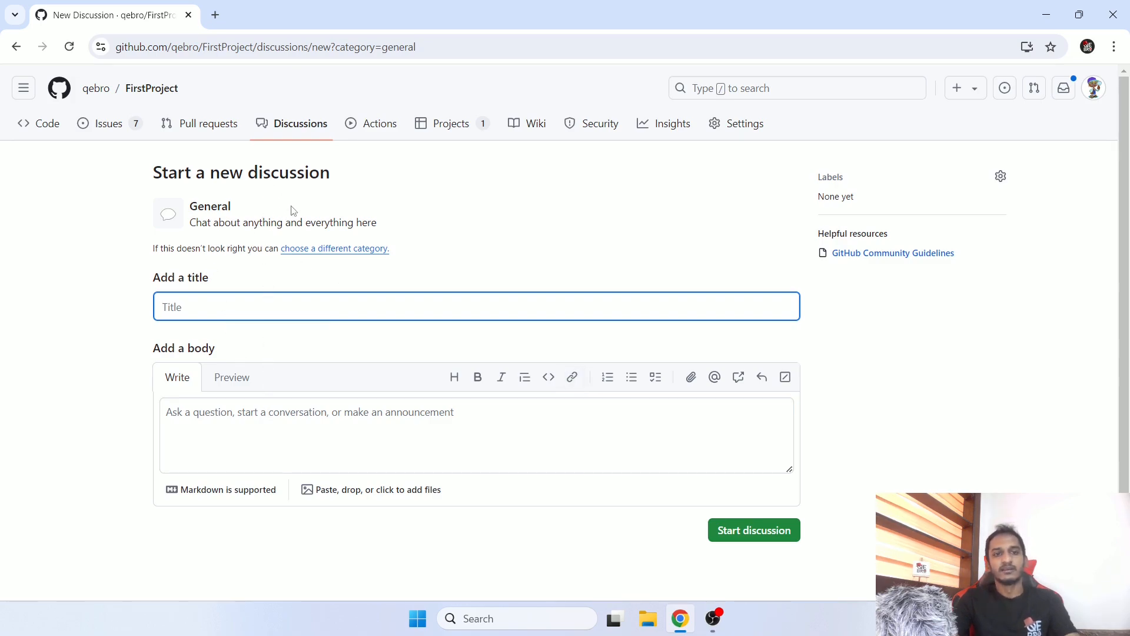
{"action": "double_click", "coordinate": [211, 207]}
{"action": "key", "text": "ctrl+c"}
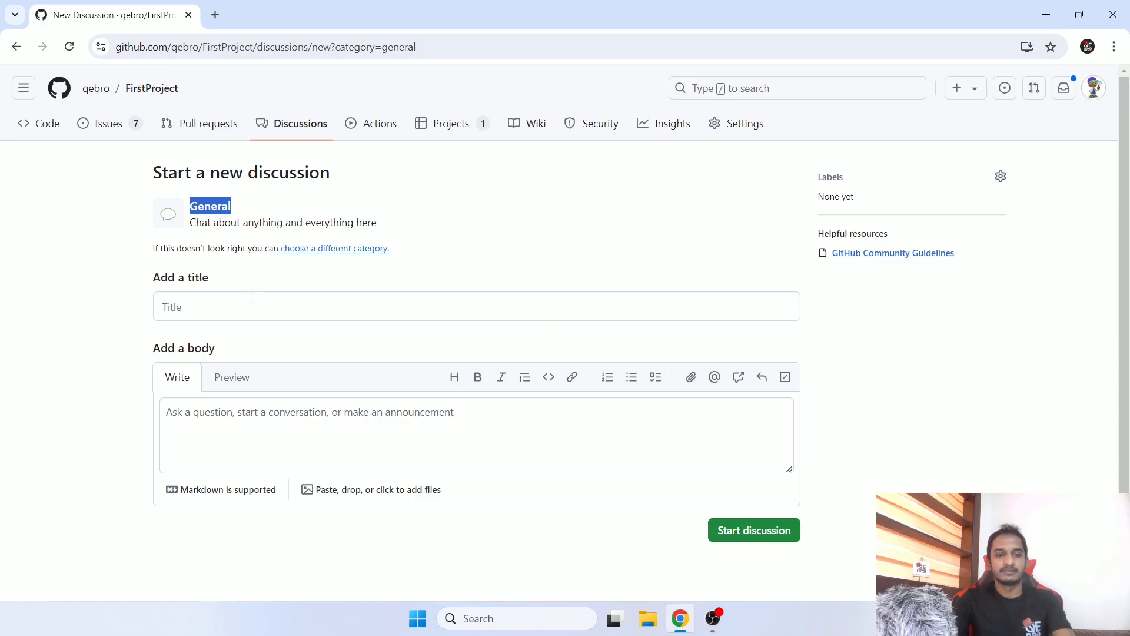
{"action": "left_click", "coordinate": [251, 298]}
{"action": "key", "text": "ctrl+v"}
{"action": "left_click", "coordinate": [320, 437]}
{"action": "key", "text": "ctrl+v"}
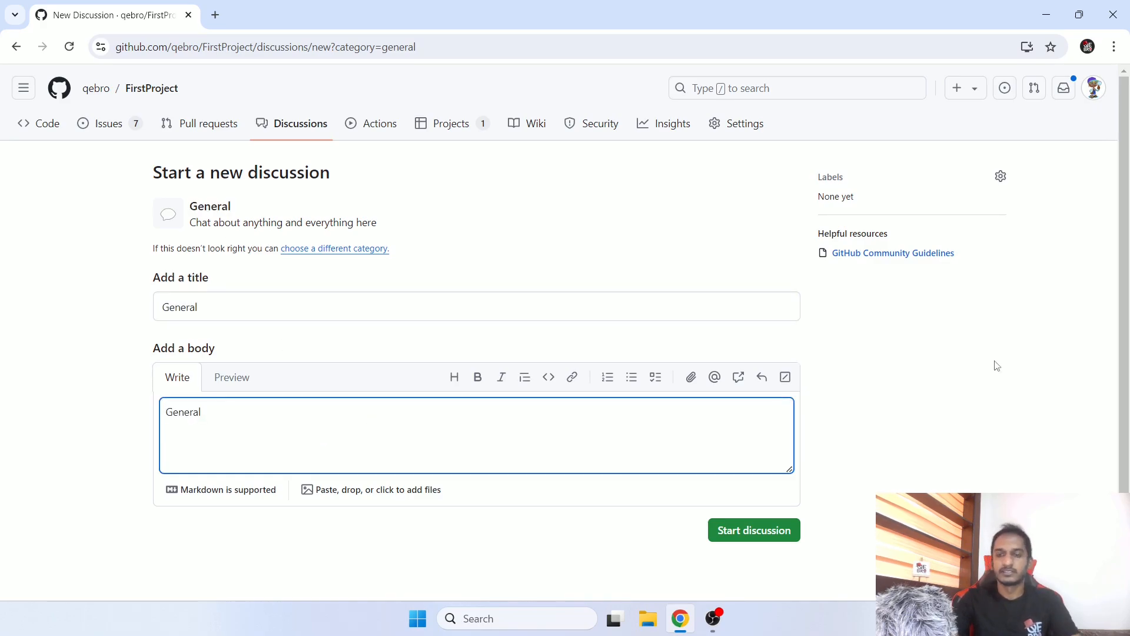
Step: Add the "help wanted" label to the new General discussion and publish it
{"action": "left_click", "coordinate": [995, 174]}
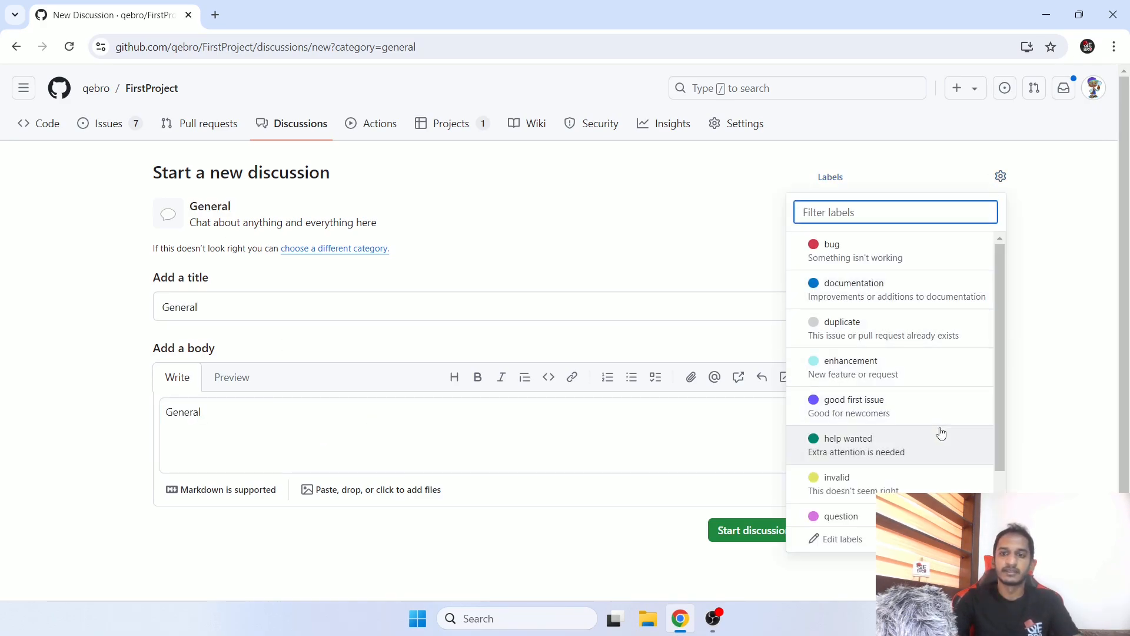
{"action": "left_click", "coordinate": [903, 446]}
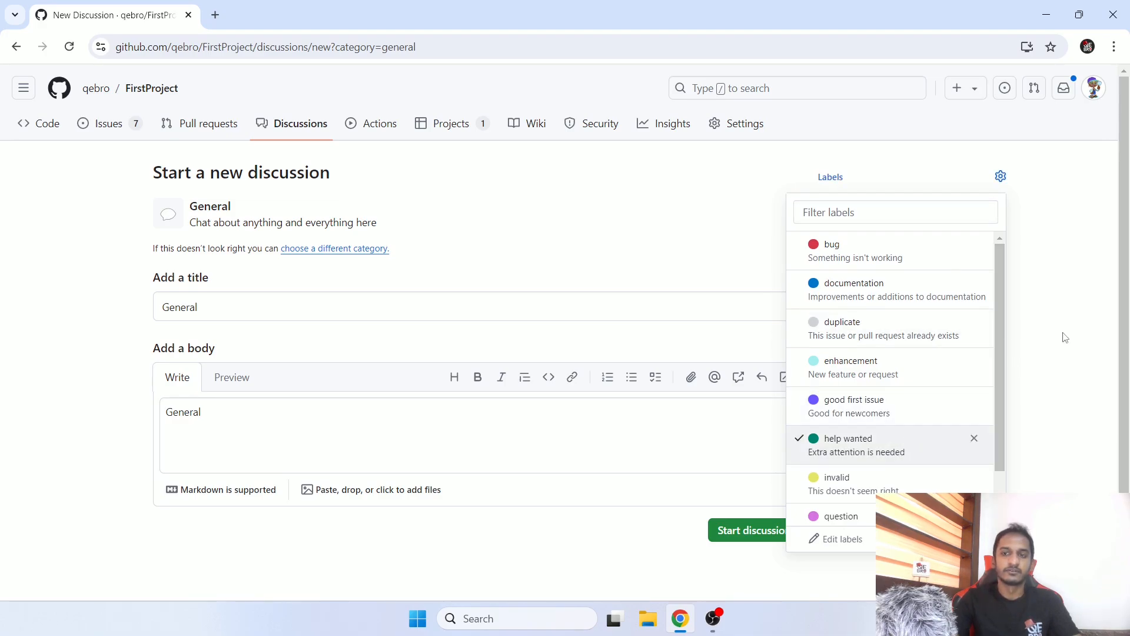
{"action": "left_click", "coordinate": [1000, 175]}
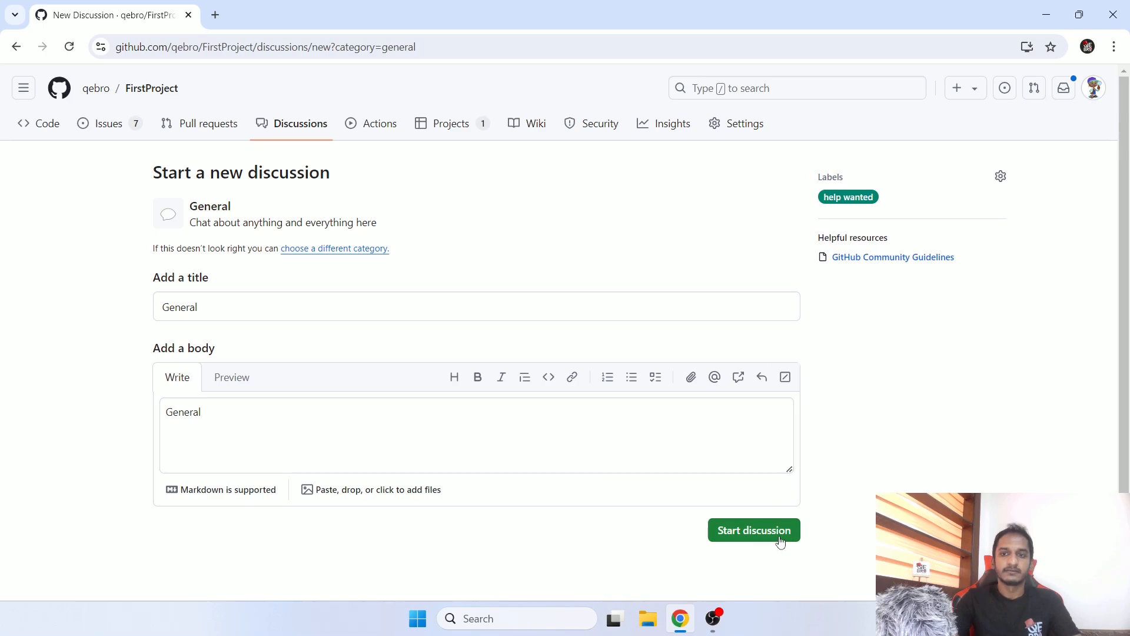
{"action": "left_click", "coordinate": [761, 529]}
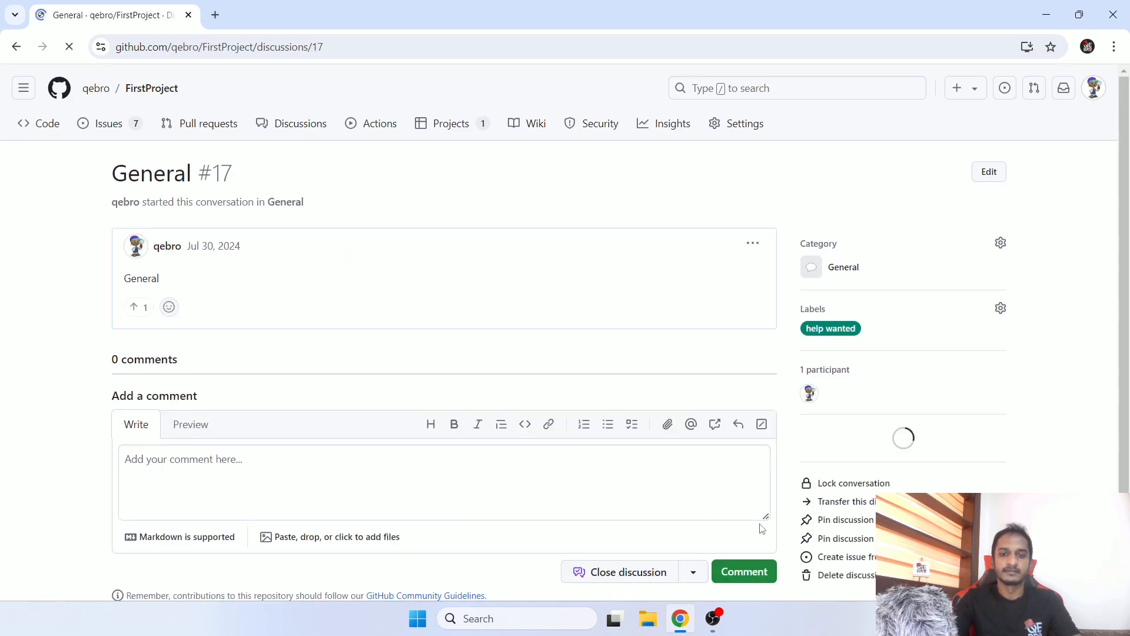
Step: Review the published General discussion's content and its lock, transfer, pin, issue creation, delete and close options
{"action": "scroll", "coordinate": [642, 363], "scroll_direction": "down", "scroll_amount": 2}
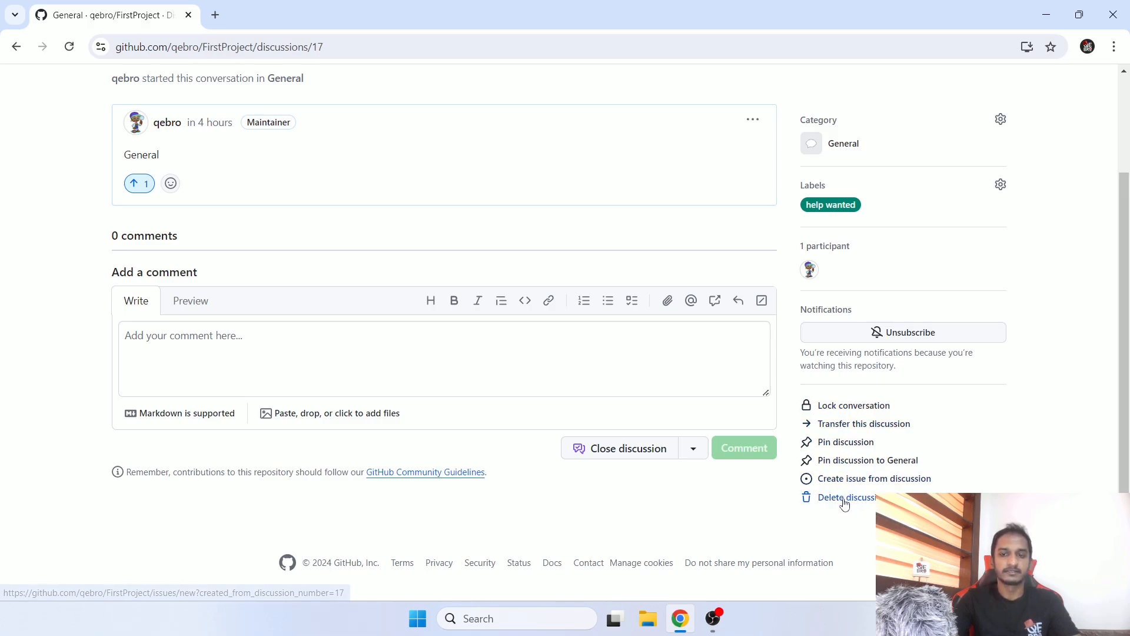
{"action": "scroll", "coordinate": [843, 498], "scroll_direction": "up", "scroll_amount": 2}
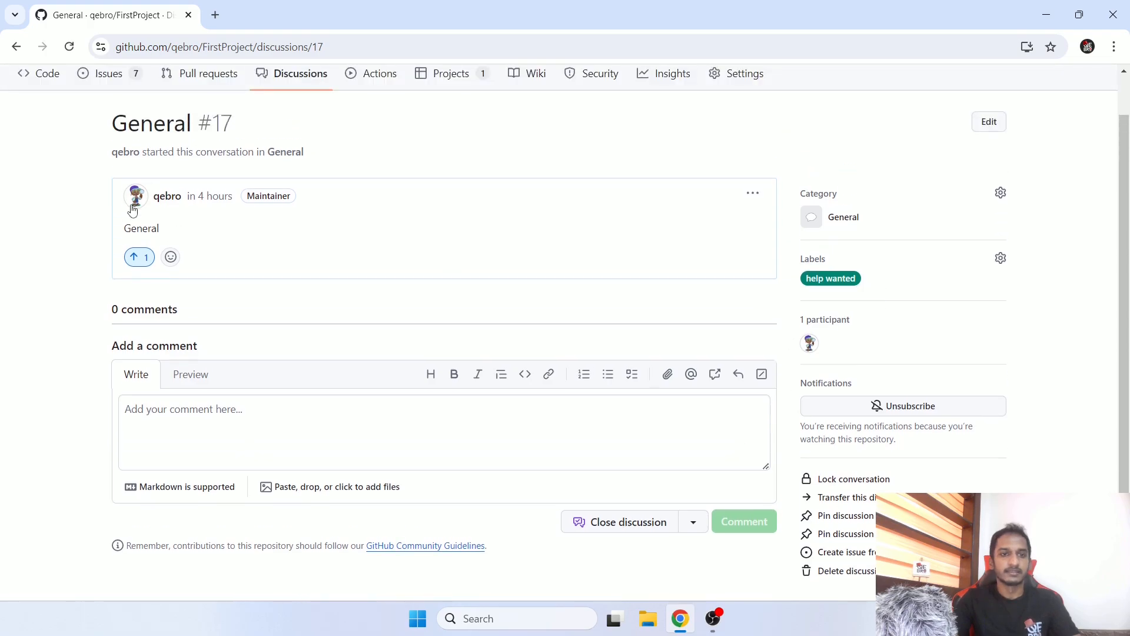
{"action": "scroll", "coordinate": [638, 520], "scroll_direction": "down", "scroll_amount": 2}
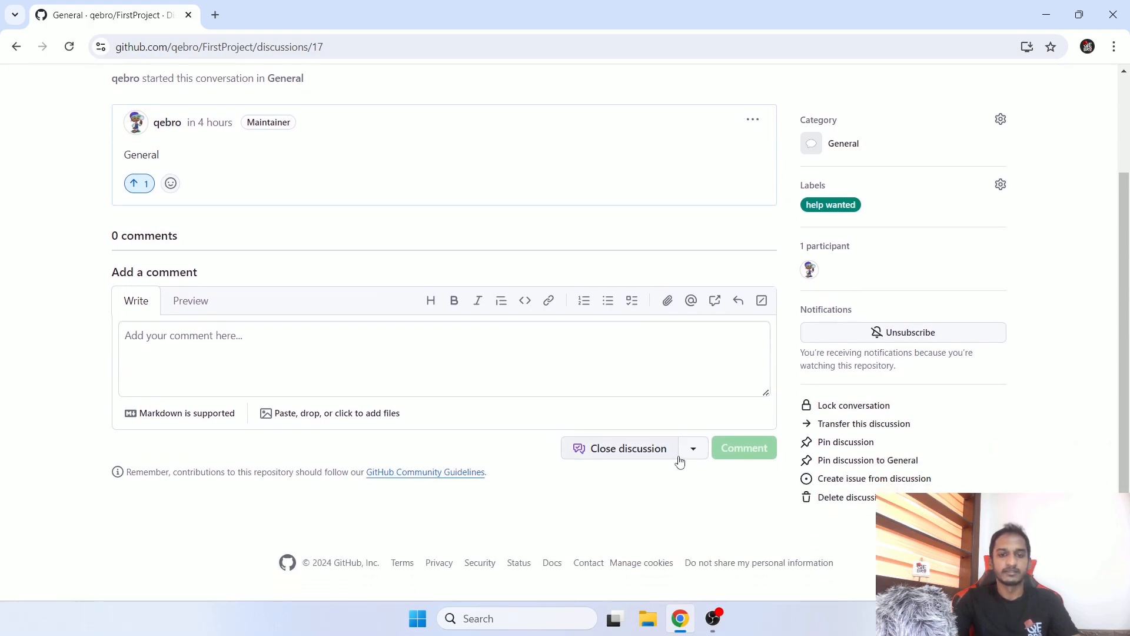
{"action": "scroll", "coordinate": [677, 459], "scroll_direction": "up", "scroll_amount": 2}
Step: Pin the General discussion to the discussions page with the blue-to-green background and check the page's pinned banners
{"action": "left_click", "coordinate": [306, 125]}
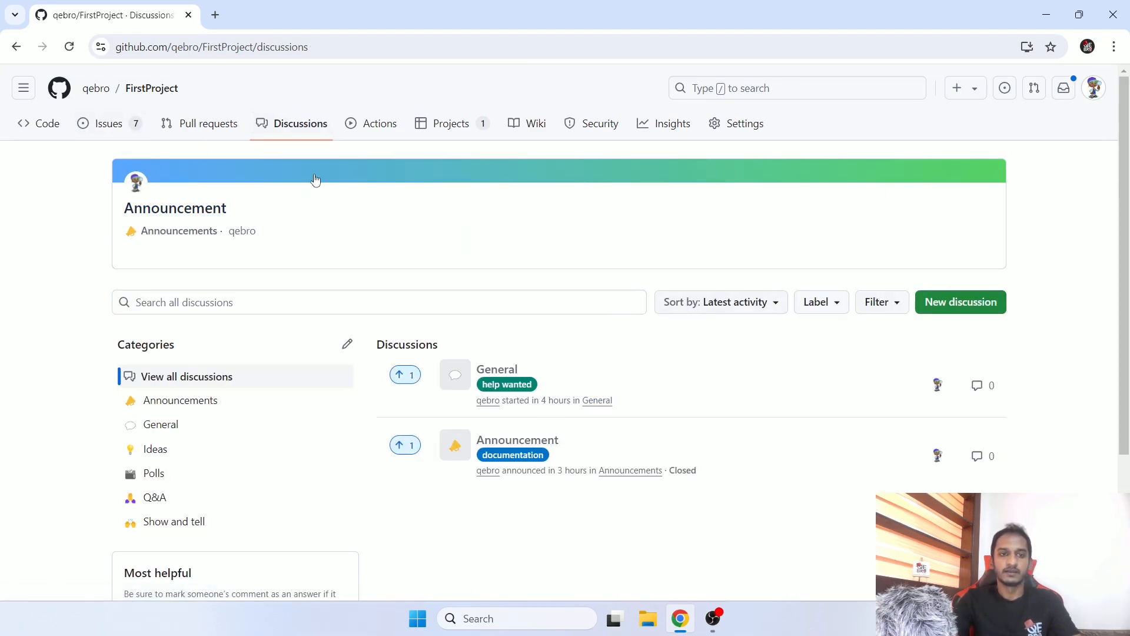
{"action": "left_click", "coordinate": [501, 370]}
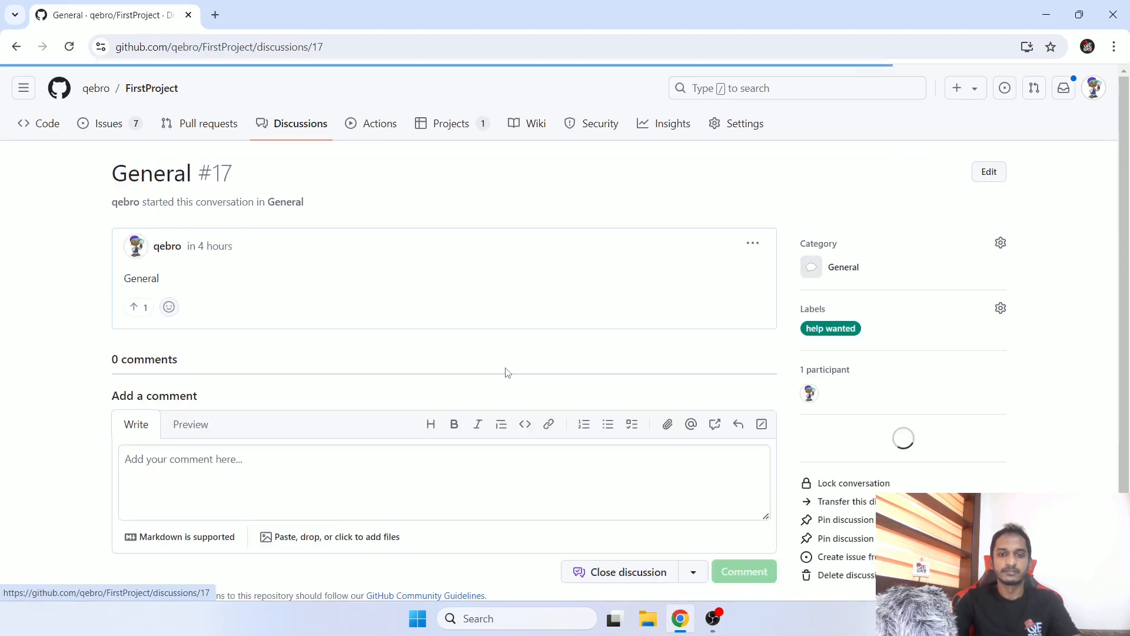
{"action": "scroll", "coordinate": [959, 472], "scroll_direction": "down", "scroll_amount": 2}
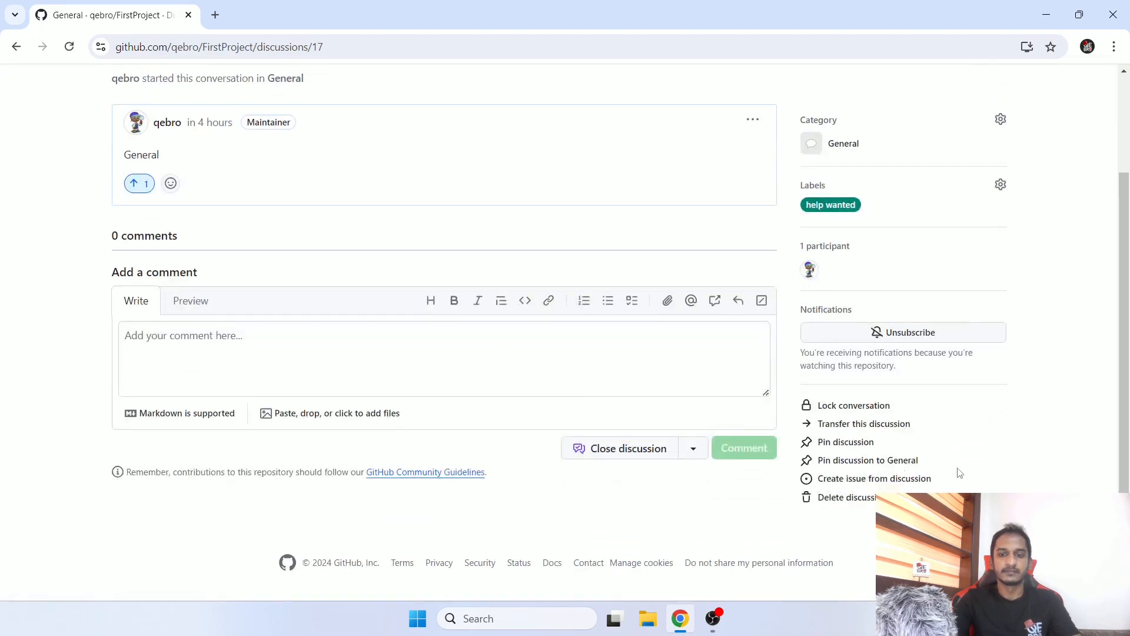
{"action": "left_click", "coordinate": [836, 447]}
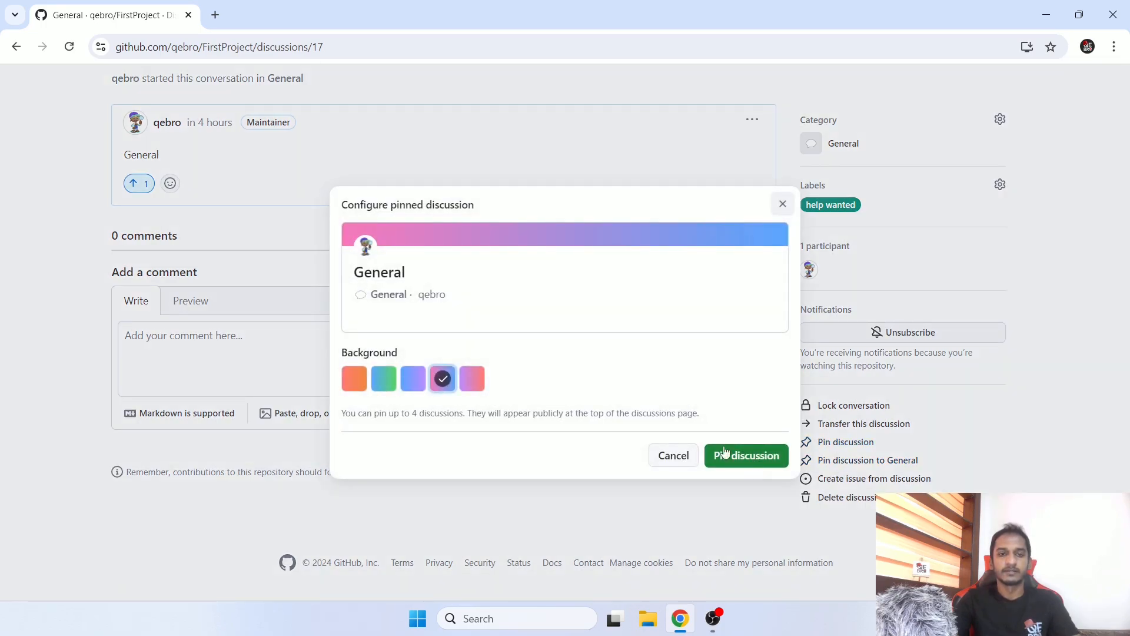
{"action": "left_click", "coordinate": [395, 381]}
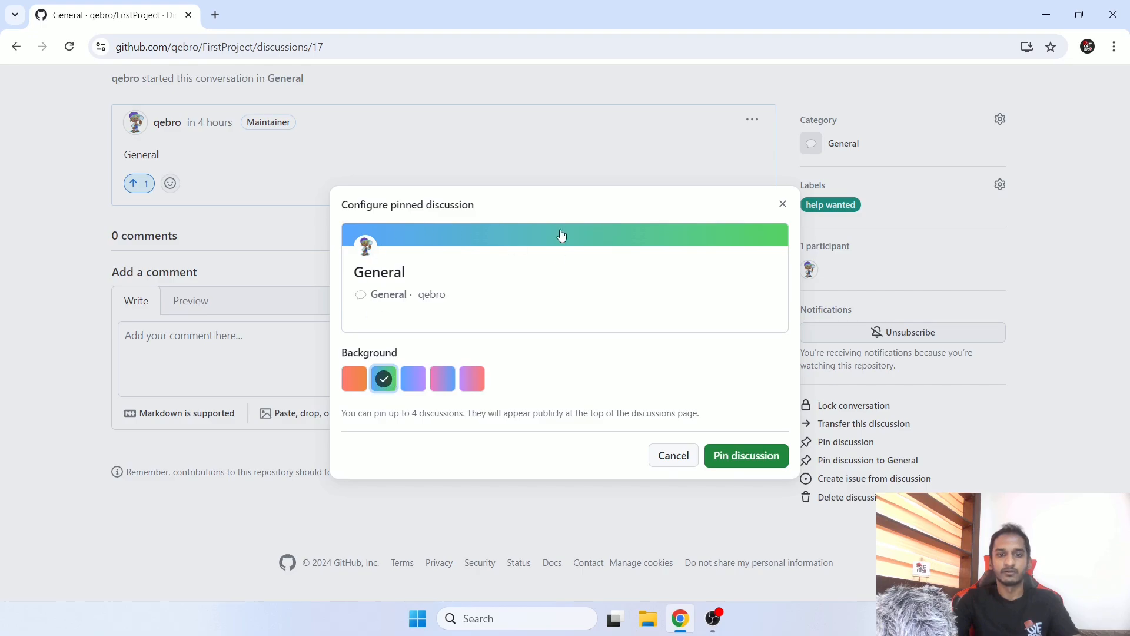
{"action": "left_click", "coordinate": [746, 457]}
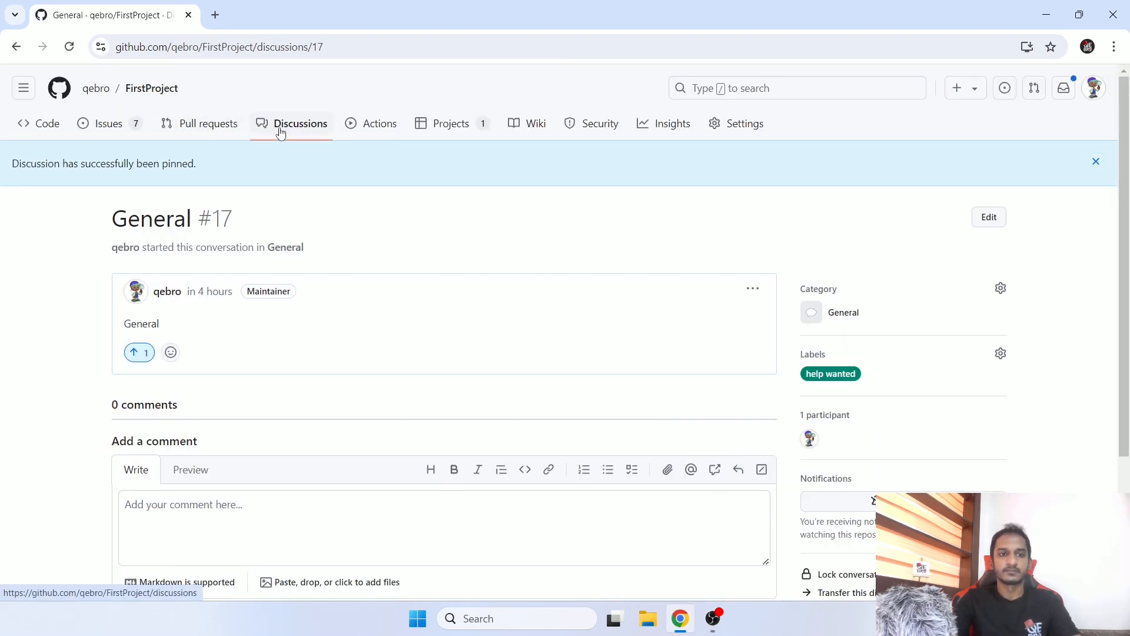
{"action": "left_click", "coordinate": [281, 133]}
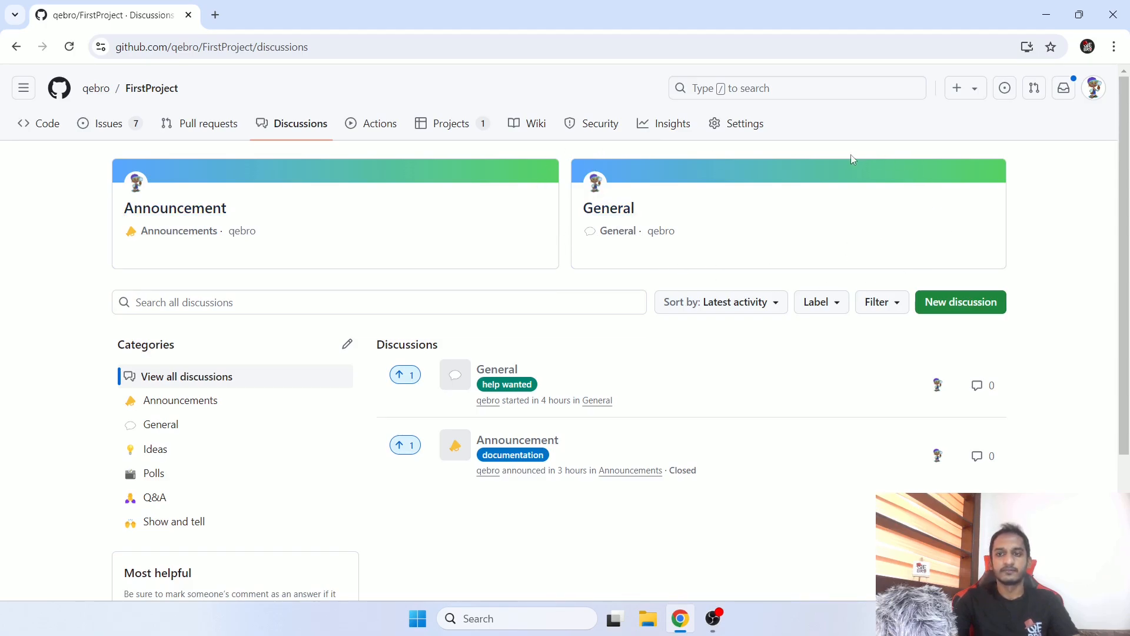
Step: Reopen the General discussion and pin it to the top of the General category
{"action": "left_click", "coordinate": [498, 369]}
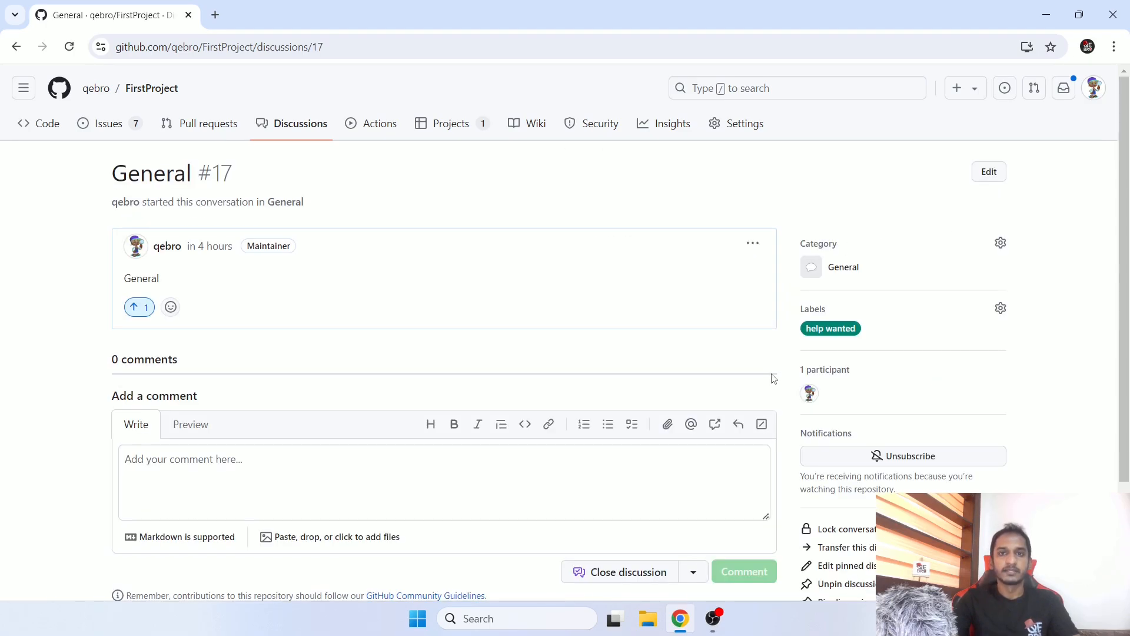
{"action": "scroll", "coordinate": [773, 377], "scroll_direction": "down", "scroll_amount": 3}
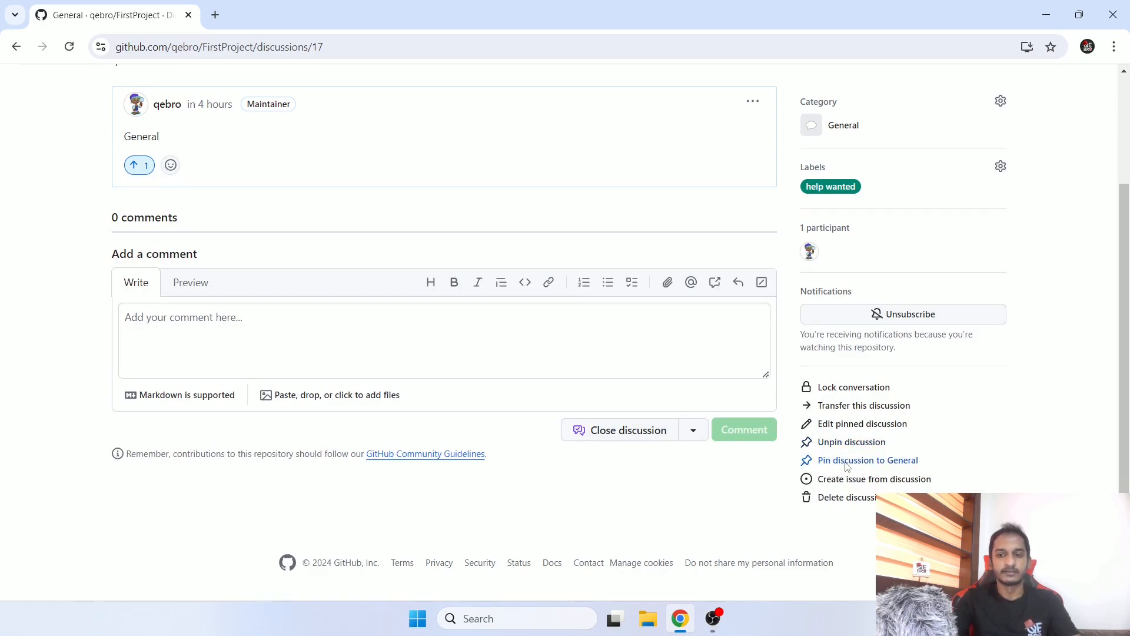
{"action": "left_click", "coordinate": [867, 460]}
{"action": "left_click_drag", "start_coordinate": [405, 321], "coordinate": [669, 328]}
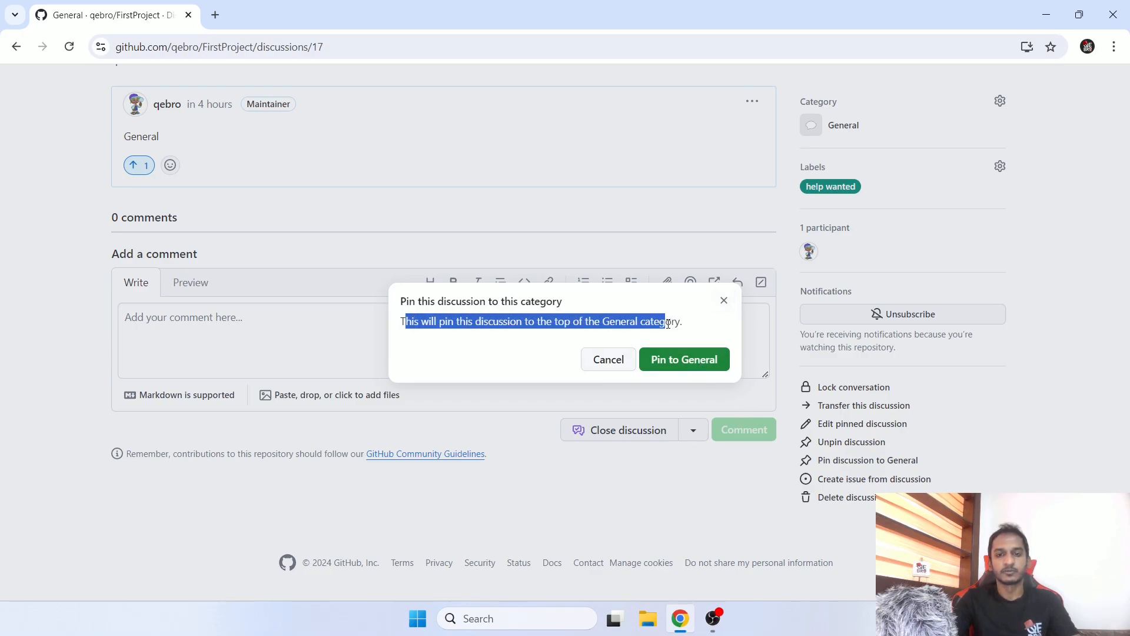
{"action": "left_click", "coordinate": [671, 324]}
{"action": "left_click", "coordinate": [671, 361]}
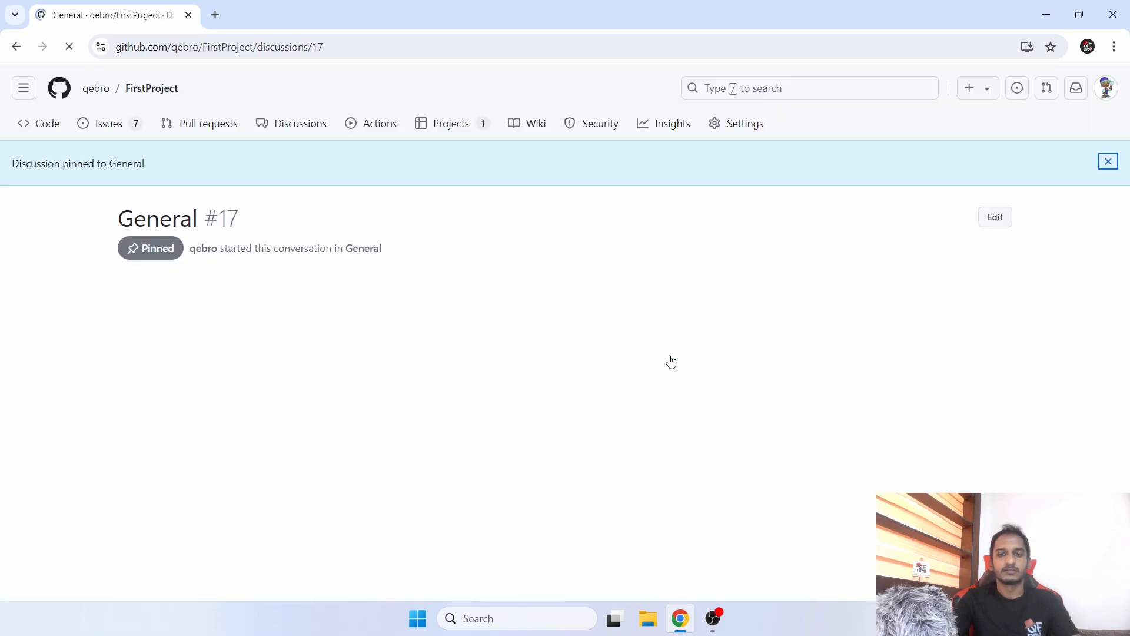
Step: Browse the Announcements, General and Ideas categories in the discussions list to compare their pinned and regular discussions
{"action": "left_click", "coordinate": [289, 124]}
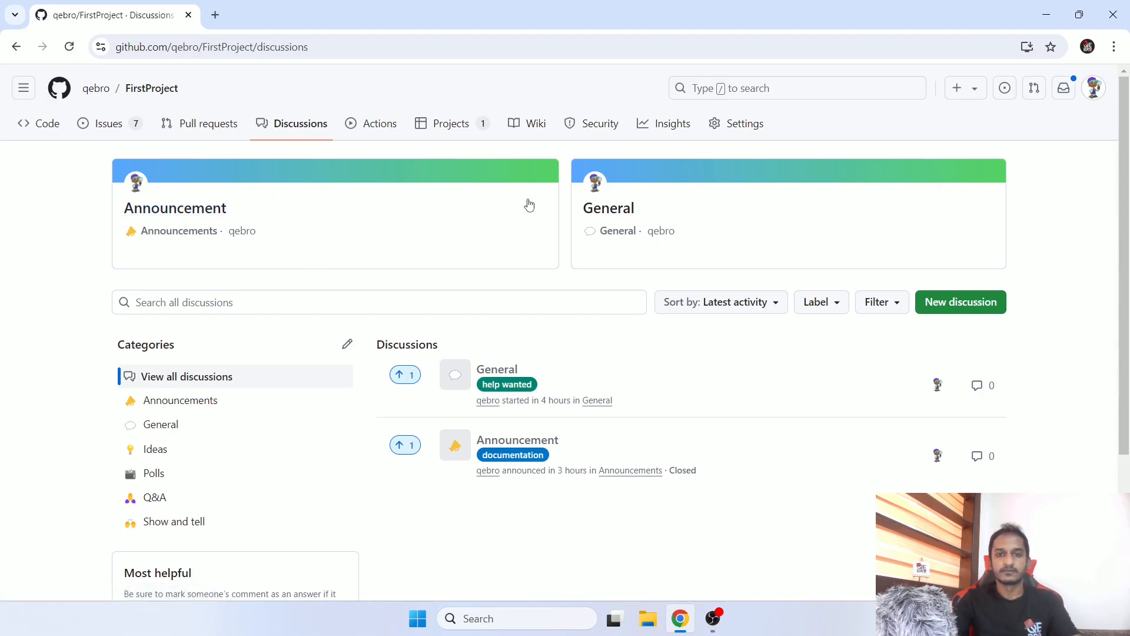
{"action": "left_click", "coordinate": [159, 407]}
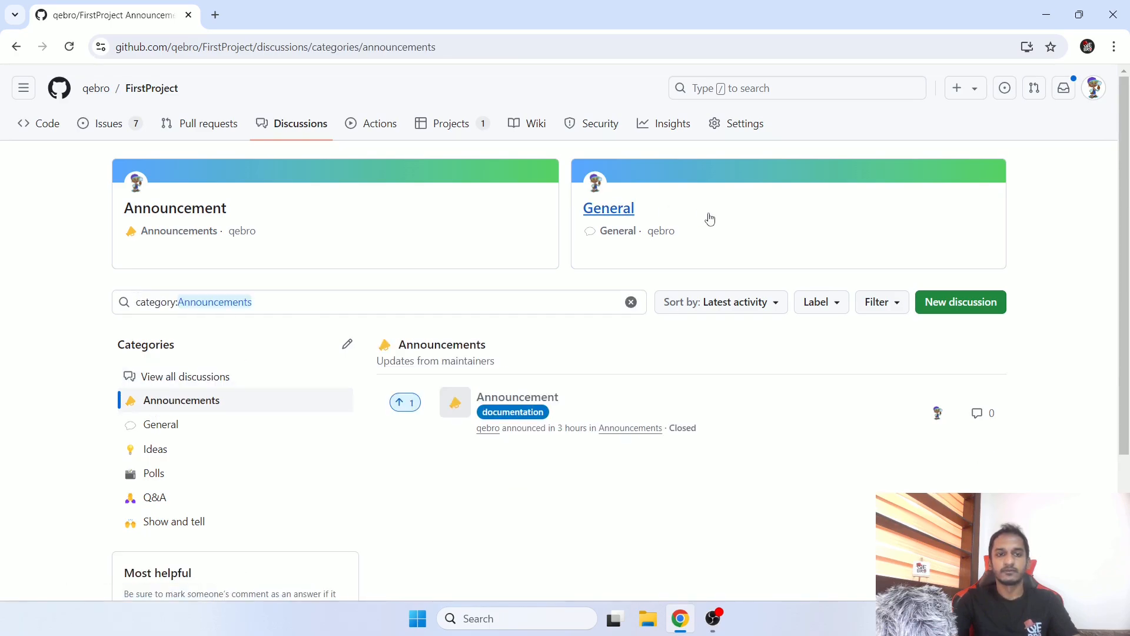
{"action": "left_click", "coordinate": [164, 426]}
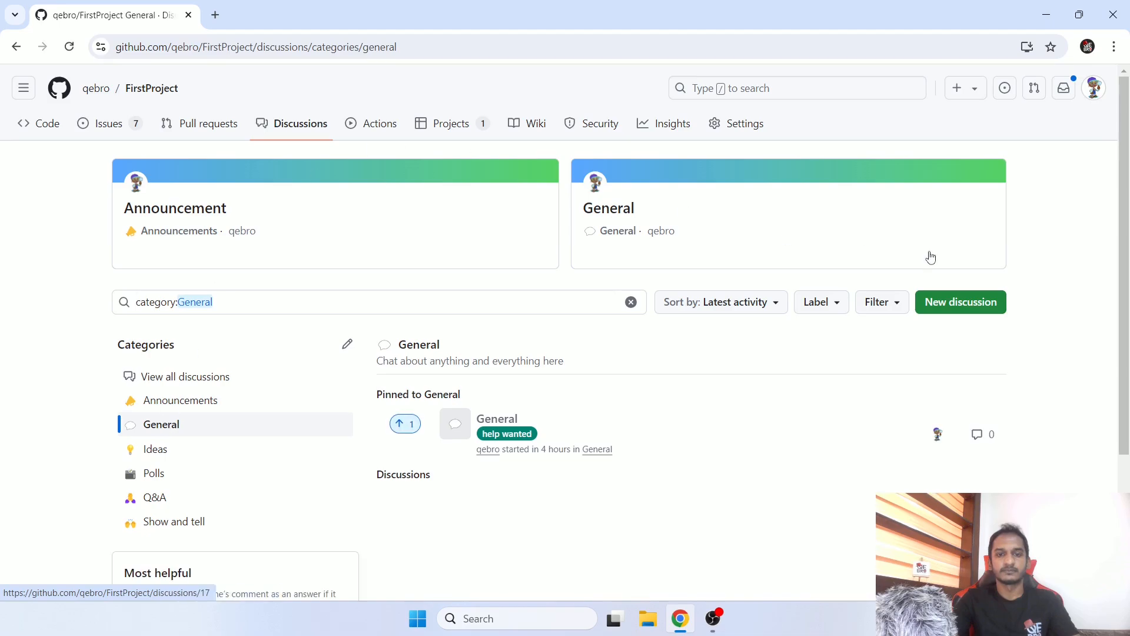
{"action": "left_click", "coordinate": [171, 450]}
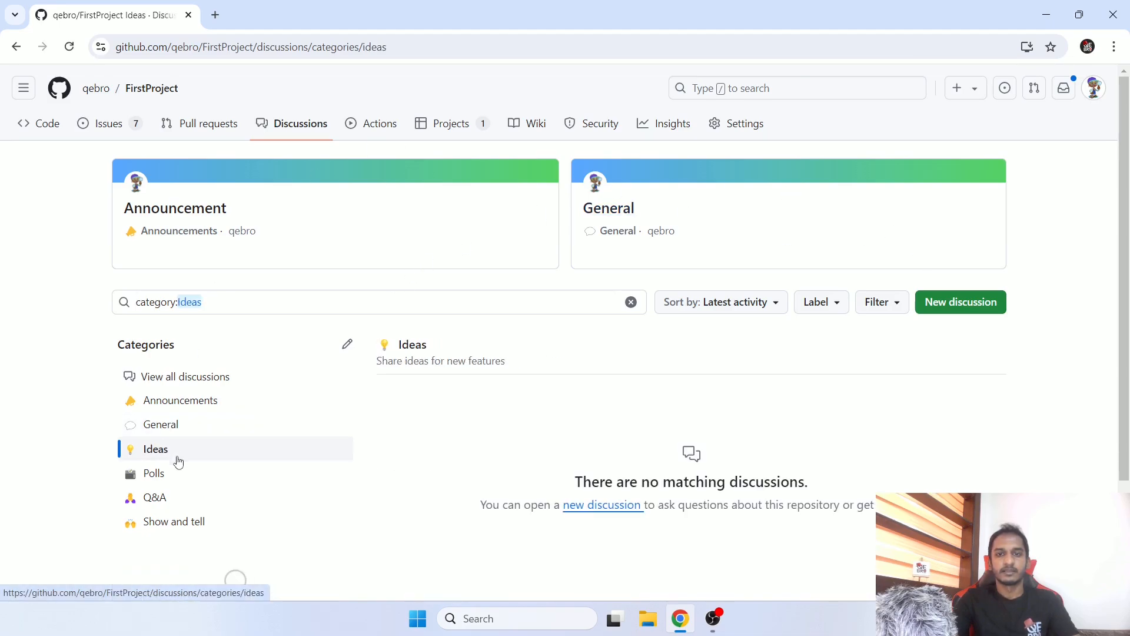
Step: Look through the Polls, Q&A and Announcements categories and return to the list of all discussions
{"action": "left_click", "coordinate": [171, 471]}
{"action": "left_click", "coordinate": [177, 497]}
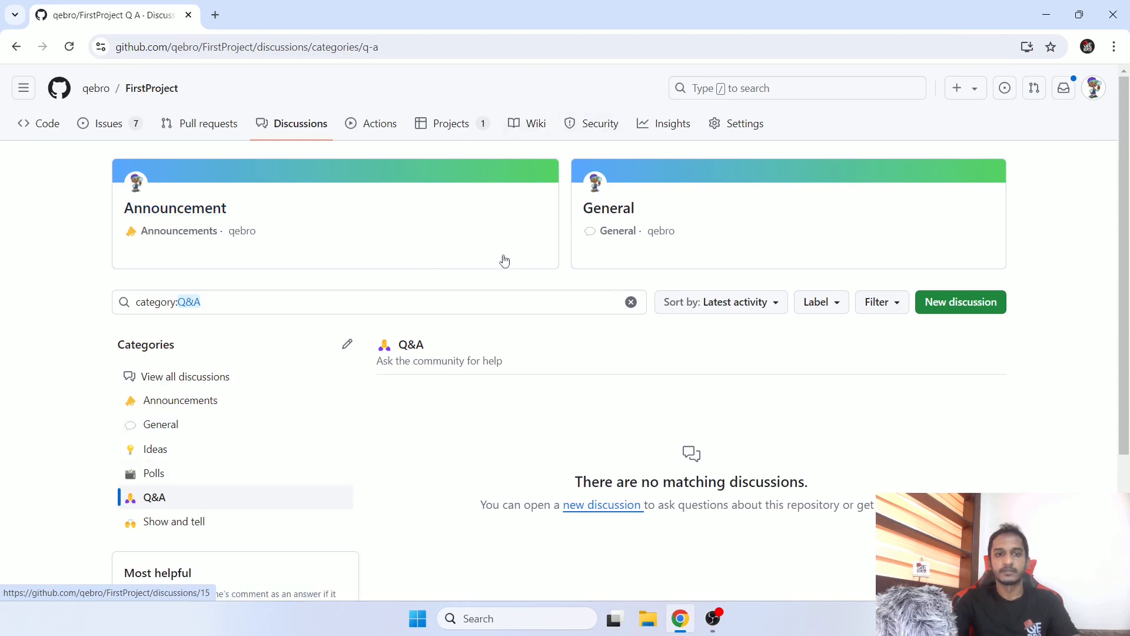
{"action": "left_click", "coordinate": [203, 401]}
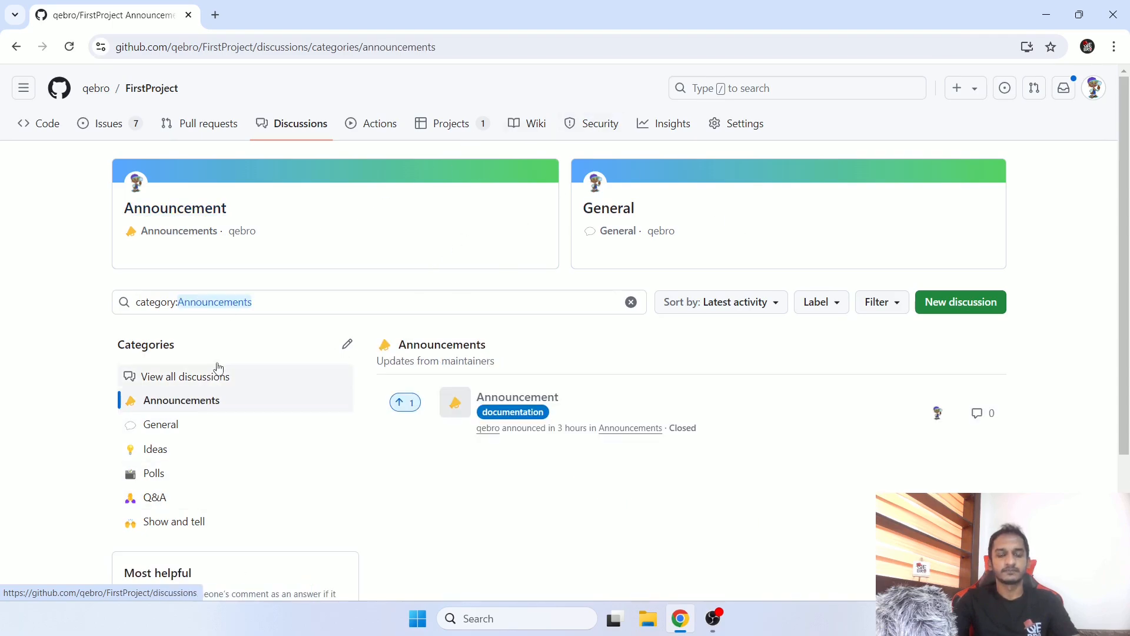
{"action": "left_click", "coordinate": [218, 376]}
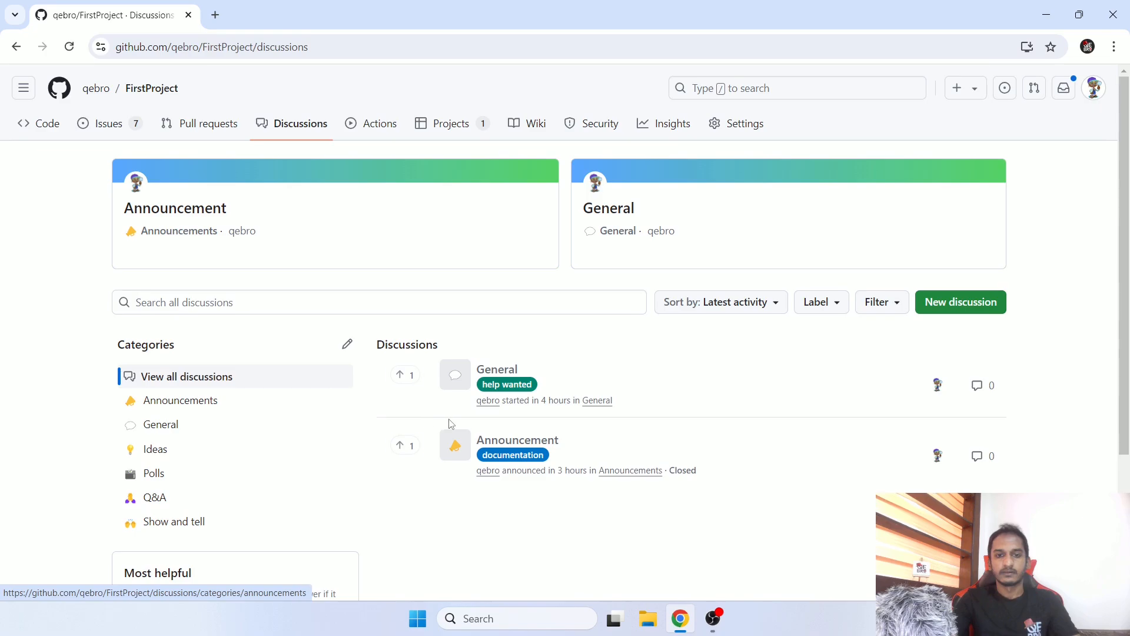
Step: Unpin the General discussion from the General category
{"action": "left_click", "coordinate": [480, 369]}
{"action": "scroll", "coordinate": [910, 440], "scroll_direction": "down", "scroll_amount": 3}
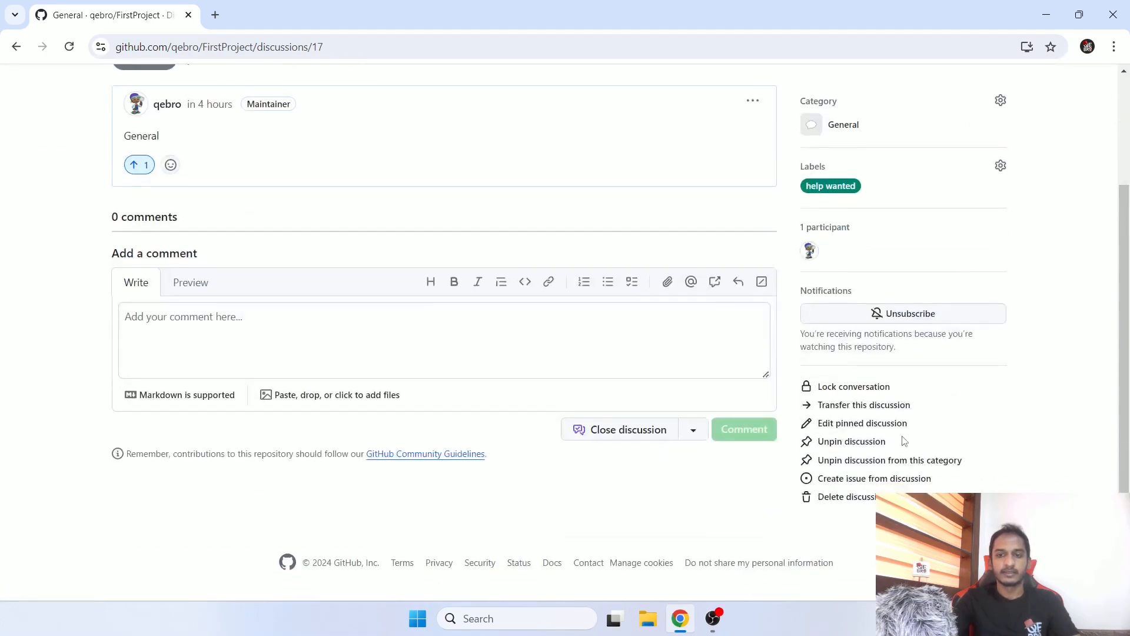
{"action": "left_click", "coordinate": [854, 460]}
{"action": "left_click", "coordinate": [657, 379]}
Step: Check the discussions page's pinned banners and the Announcements and General categories for pinned discussions
{"action": "left_click", "coordinate": [299, 125]}
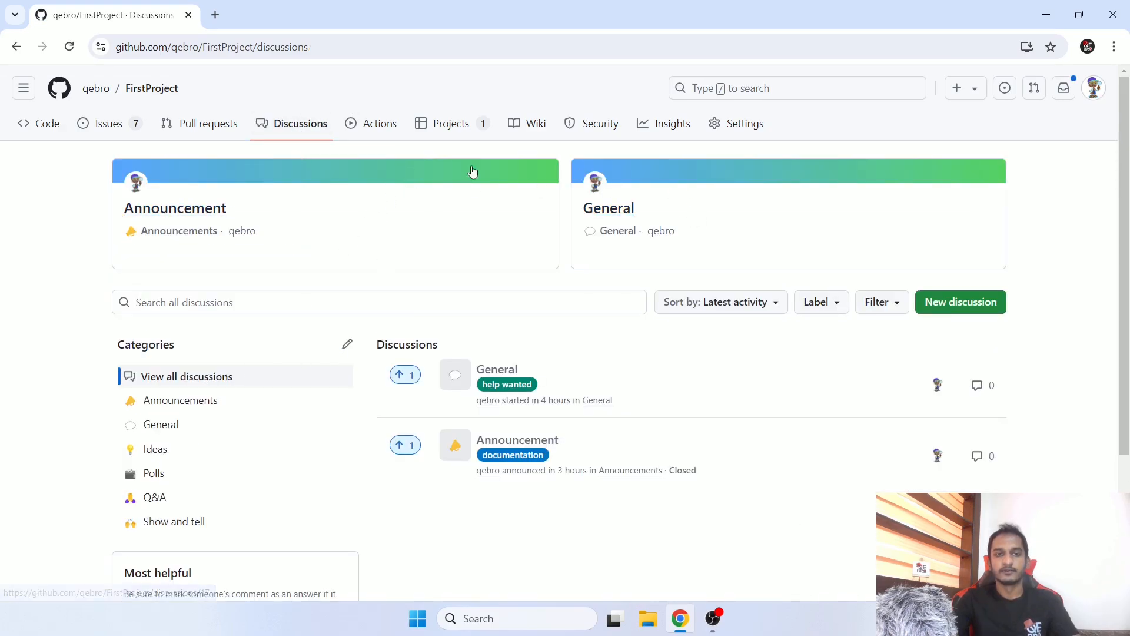
{"action": "left_click", "coordinate": [177, 408]}
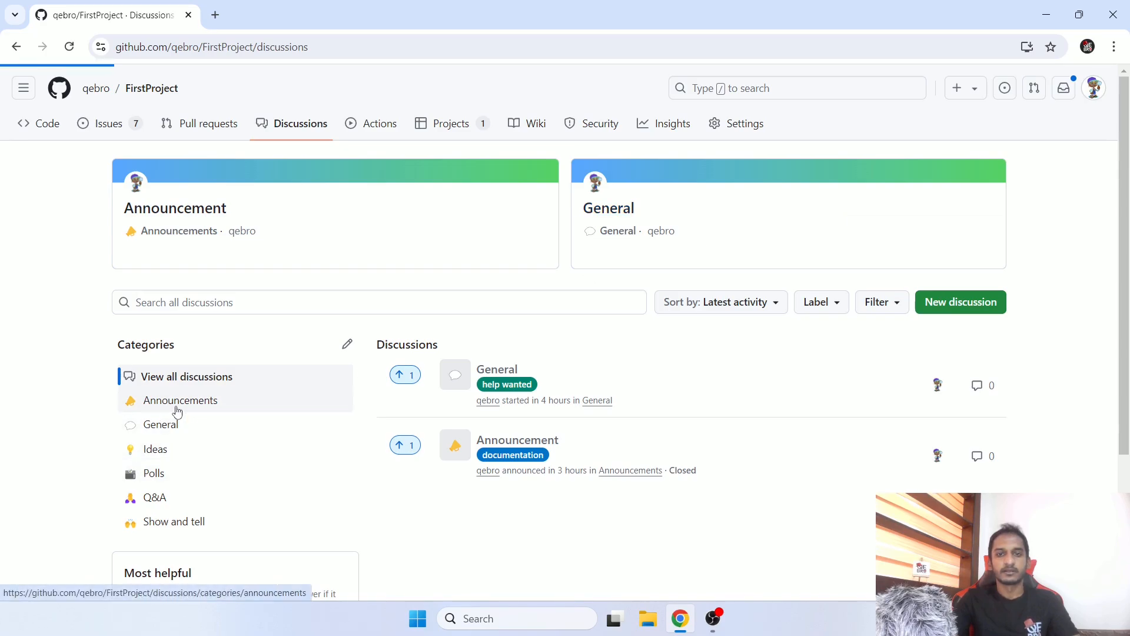
{"action": "left_click", "coordinate": [173, 426]}
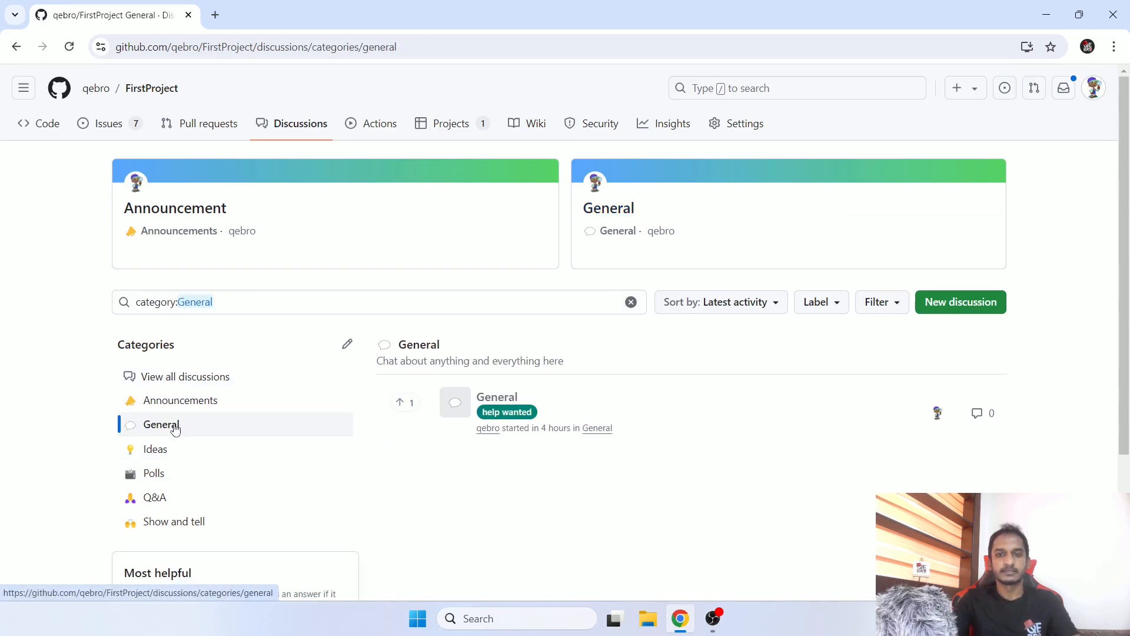
{"action": "left_click", "coordinate": [235, 383]}
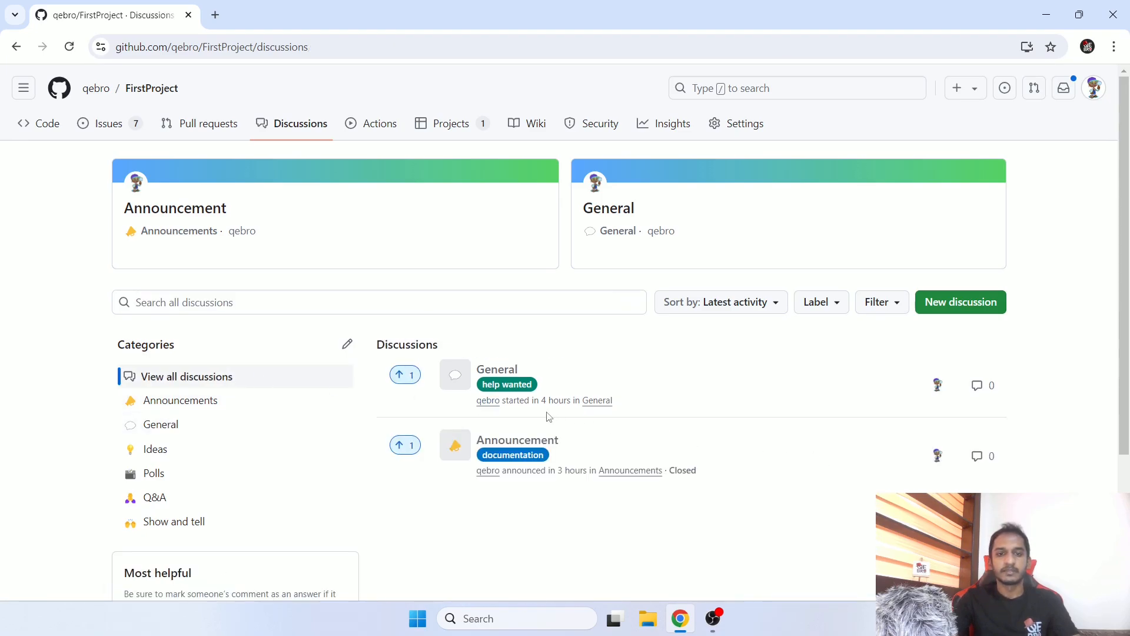
Step: Unpin the General discussion from the banners above the discussions list
{"action": "left_click", "coordinate": [496, 371]}
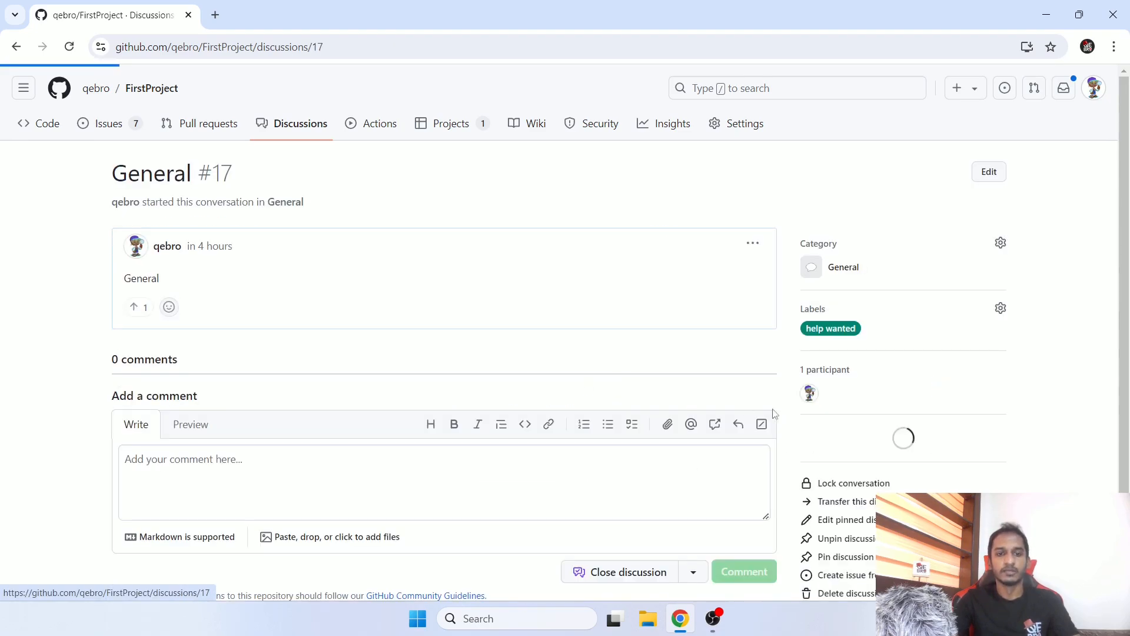
{"action": "scroll", "coordinate": [829, 421], "scroll_direction": "down", "scroll_amount": 2}
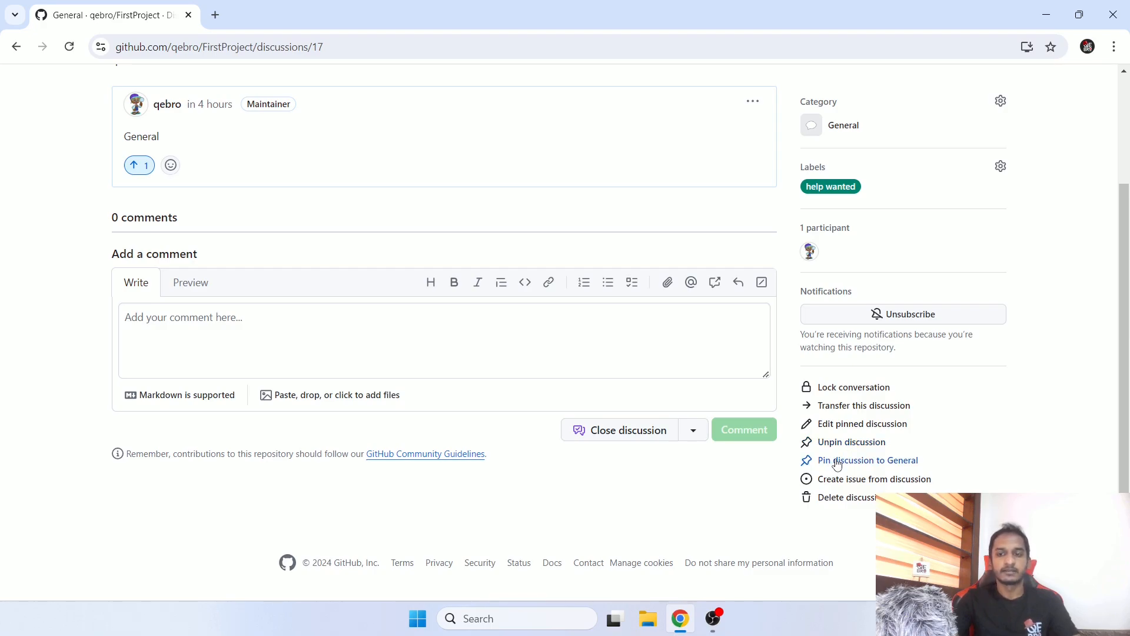
{"action": "left_click", "coordinate": [850, 443]}
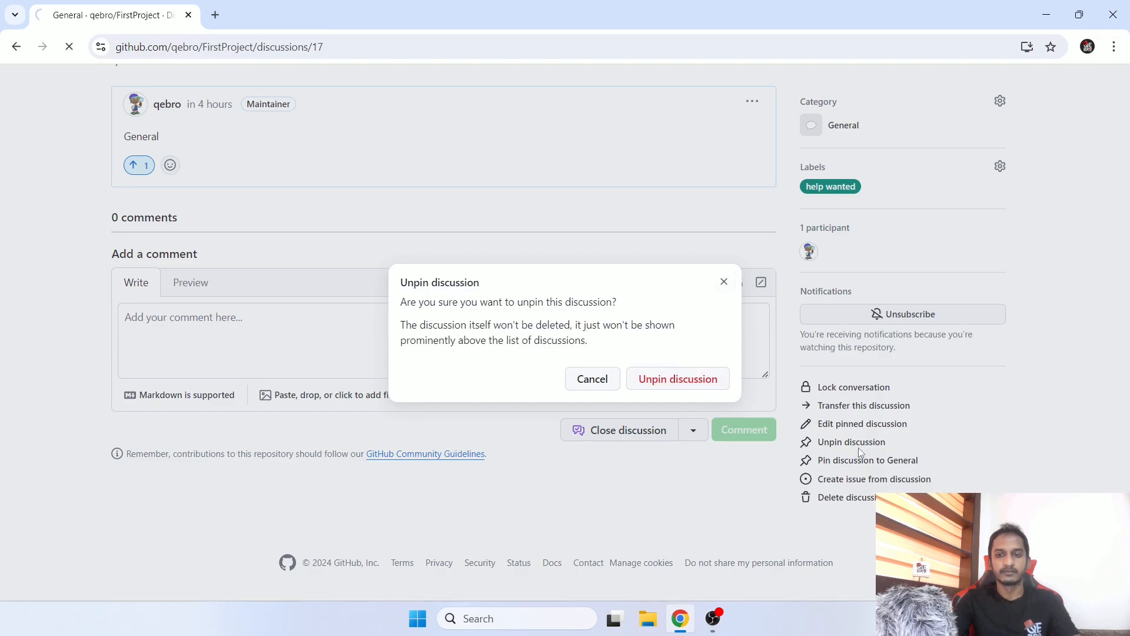
Step: Pin the General discussion to the top of the General category
{"action": "scroll", "coordinate": [851, 446], "scroll_direction": "down", "scroll_amount": 3}
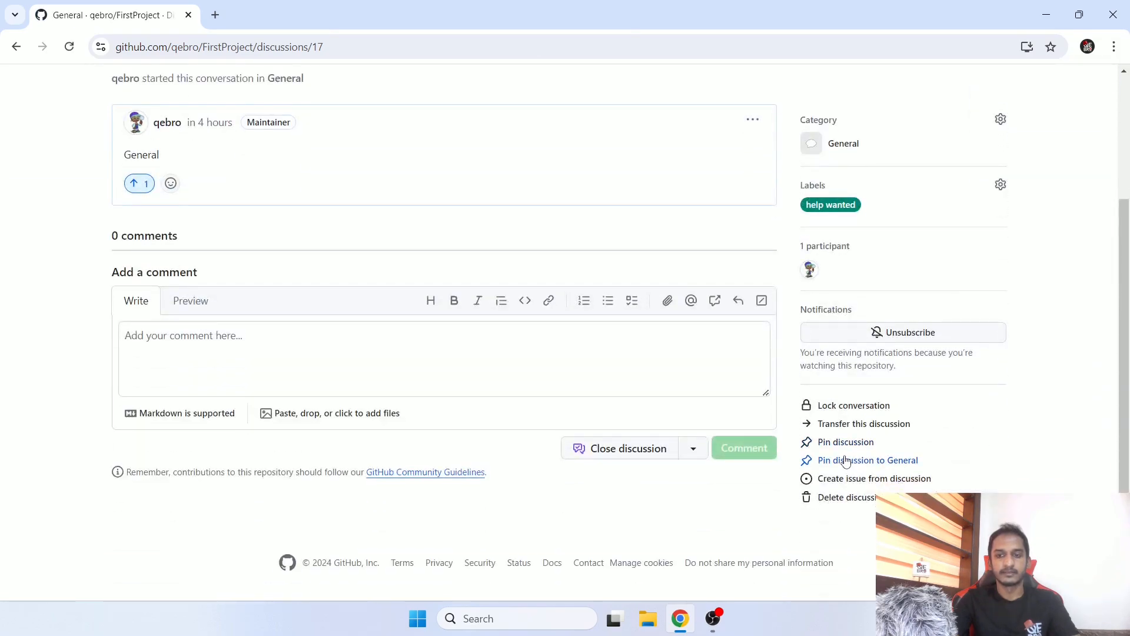
{"action": "left_click", "coordinate": [841, 462]}
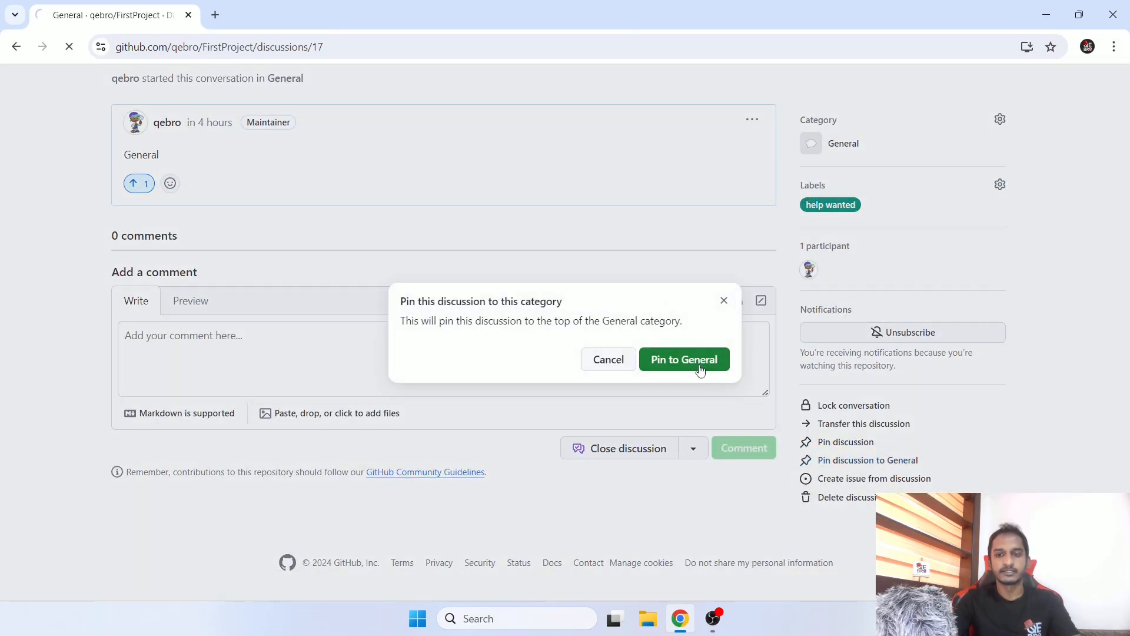
{"action": "left_click", "coordinate": [698, 364]}
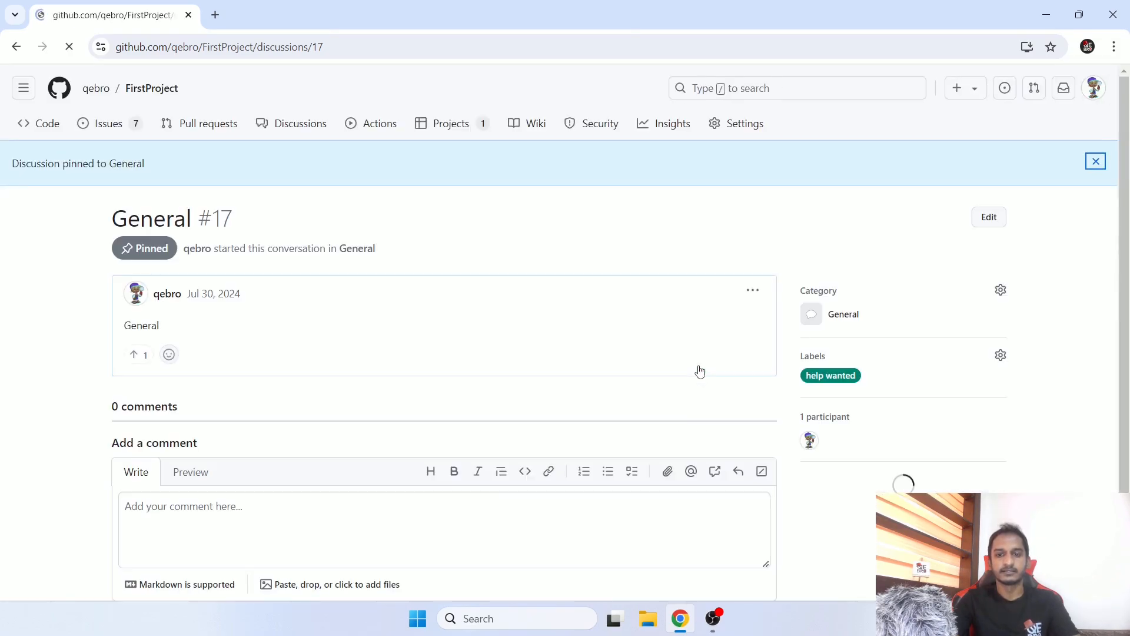
Step: Compare the Announcements and General categories, examining General's pinned and regular discussion sections
{"action": "left_click", "coordinate": [267, 126]}
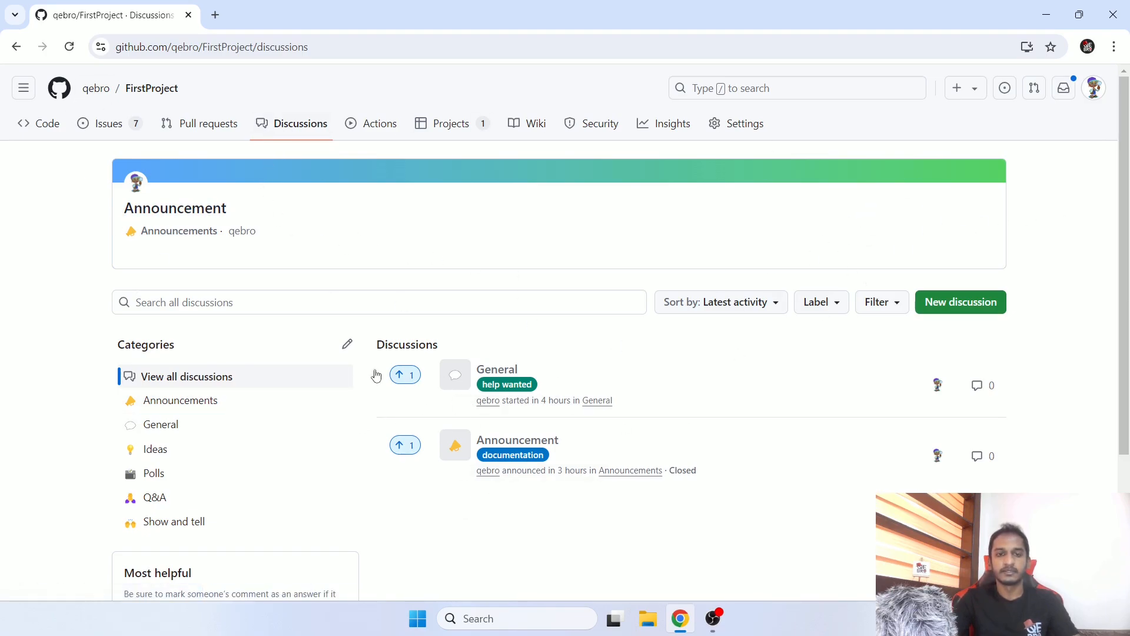
{"action": "left_click", "coordinate": [297, 387]}
{"action": "left_click", "coordinate": [330, 405]}
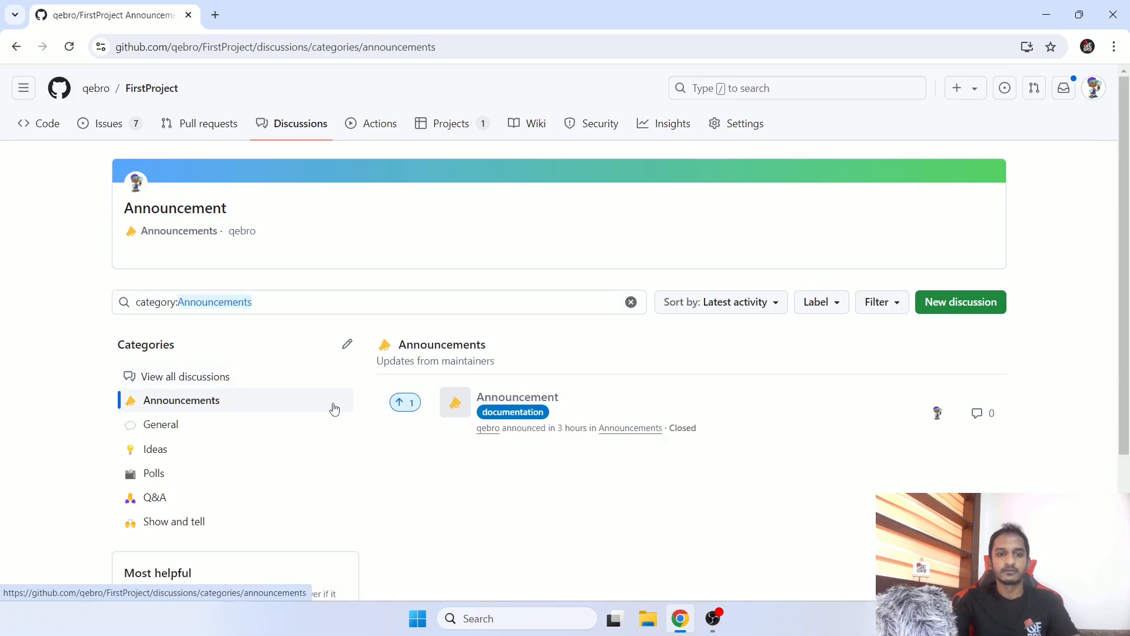
{"action": "left_click", "coordinate": [186, 425]}
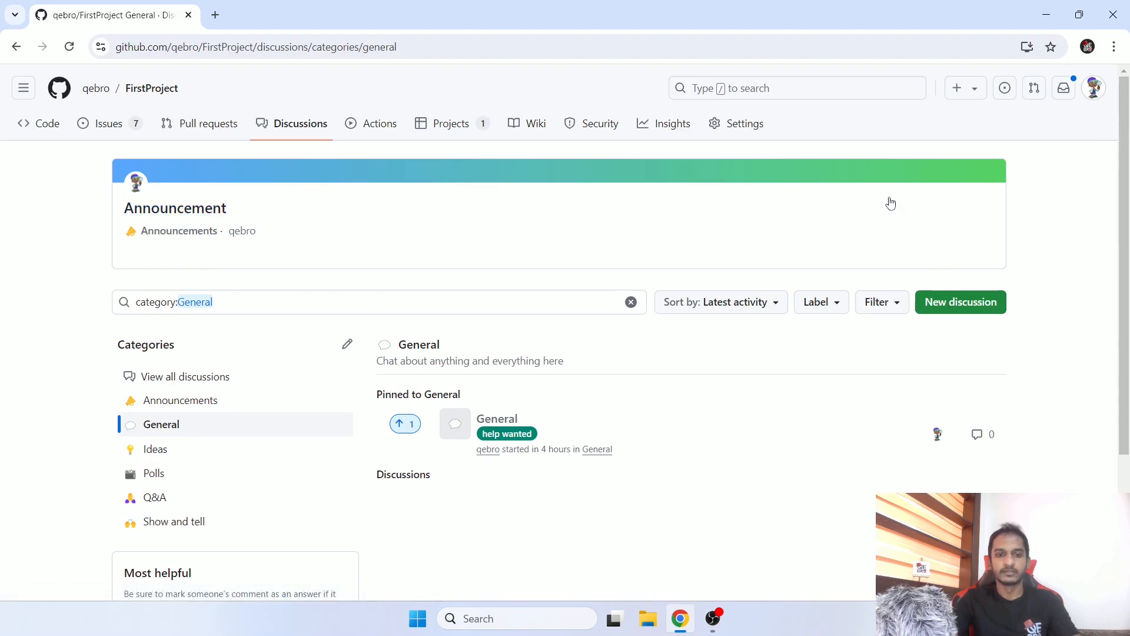
{"action": "left_click_drag", "start_coordinate": [377, 398], "coordinate": [468, 400]}
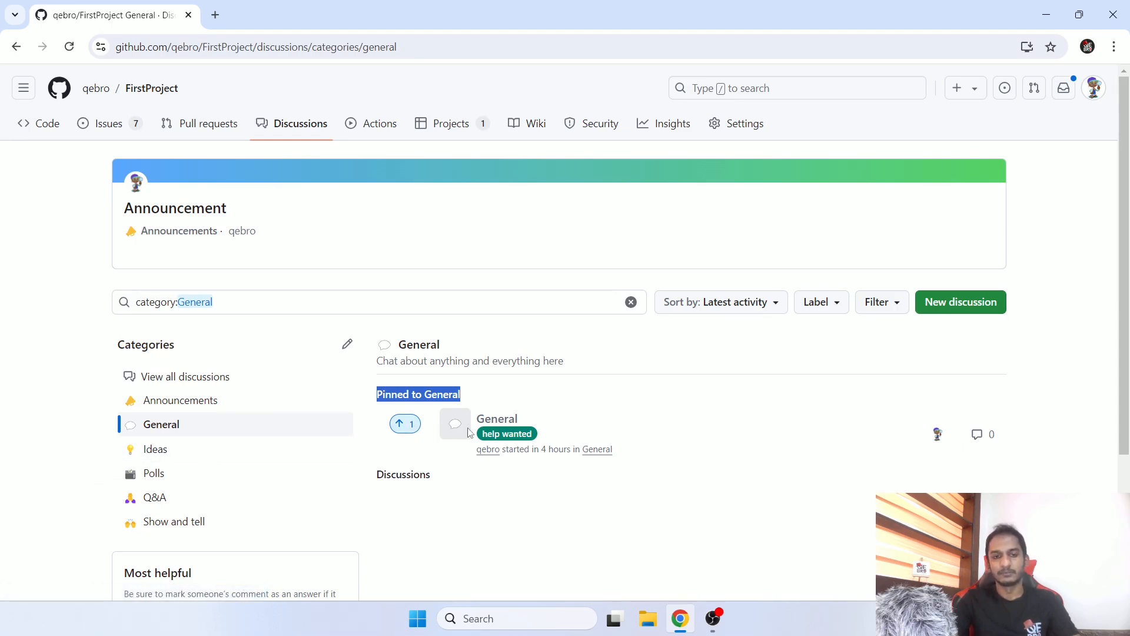
{"action": "scroll", "coordinate": [451, 439], "scroll_direction": "down", "scroll_amount": 3}
{"action": "left_click", "coordinate": [452, 406]}
{"action": "left_click_drag", "start_coordinate": [382, 326], "coordinate": [401, 359]}
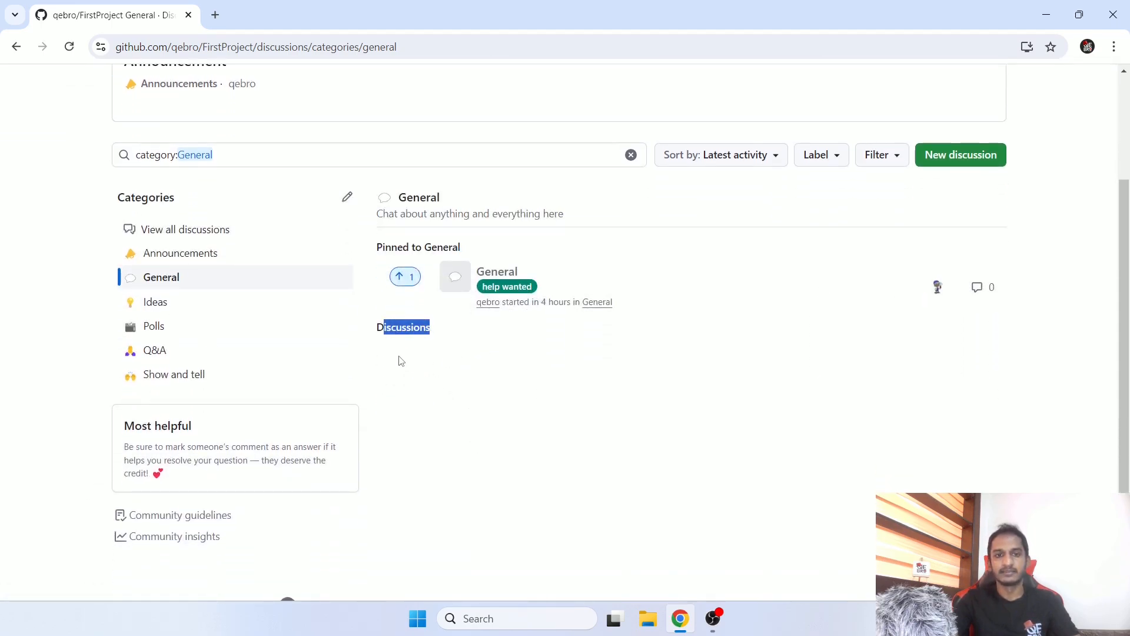
{"action": "left_click", "coordinate": [739, 304]}
Step: Publish a new discussion in the General category titled "General 2" with the body "General"
{"action": "left_click", "coordinate": [961, 155]}
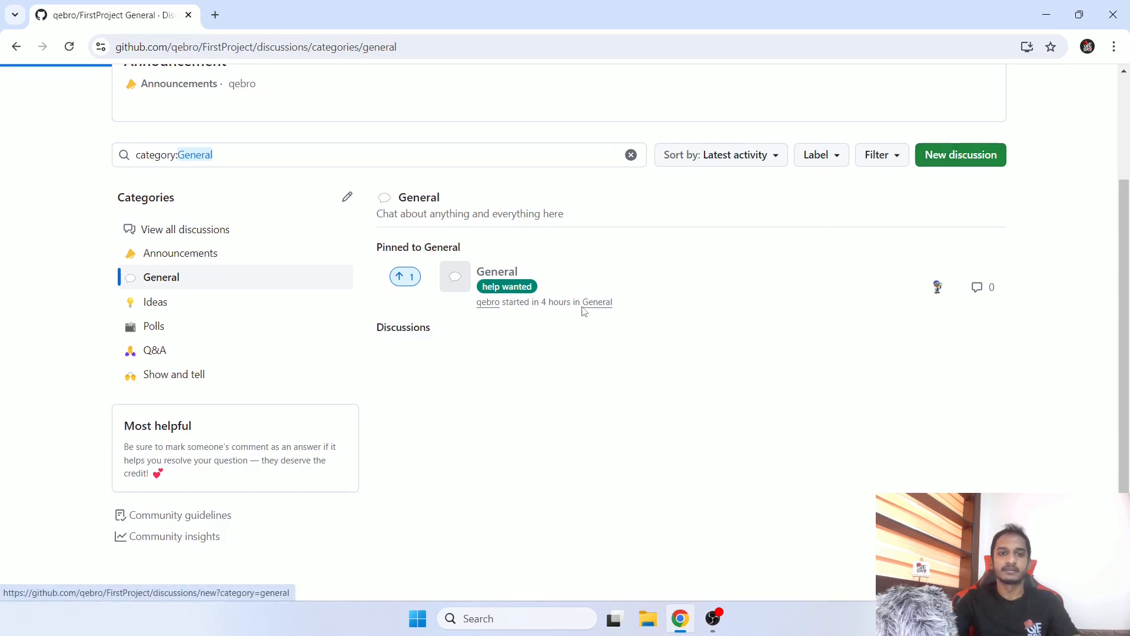
{"action": "double_click", "coordinate": [218, 206]}
{"action": "key", "text": "ctrl+c"}
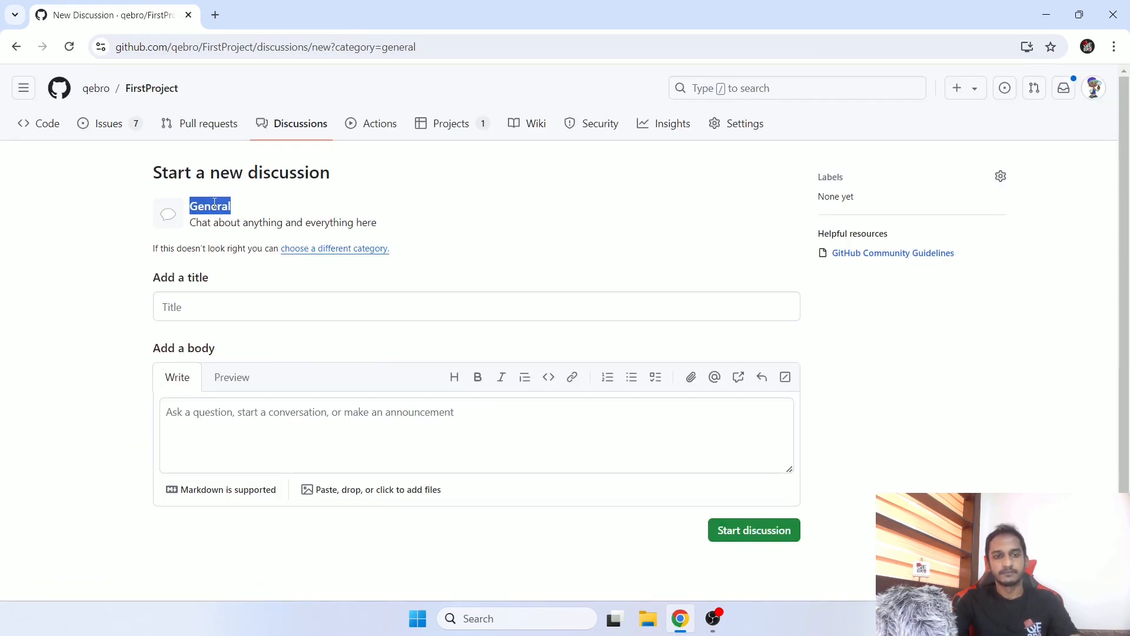
{"action": "left_click", "coordinate": [272, 368]}
{"action": "left_click", "coordinate": [279, 311]}
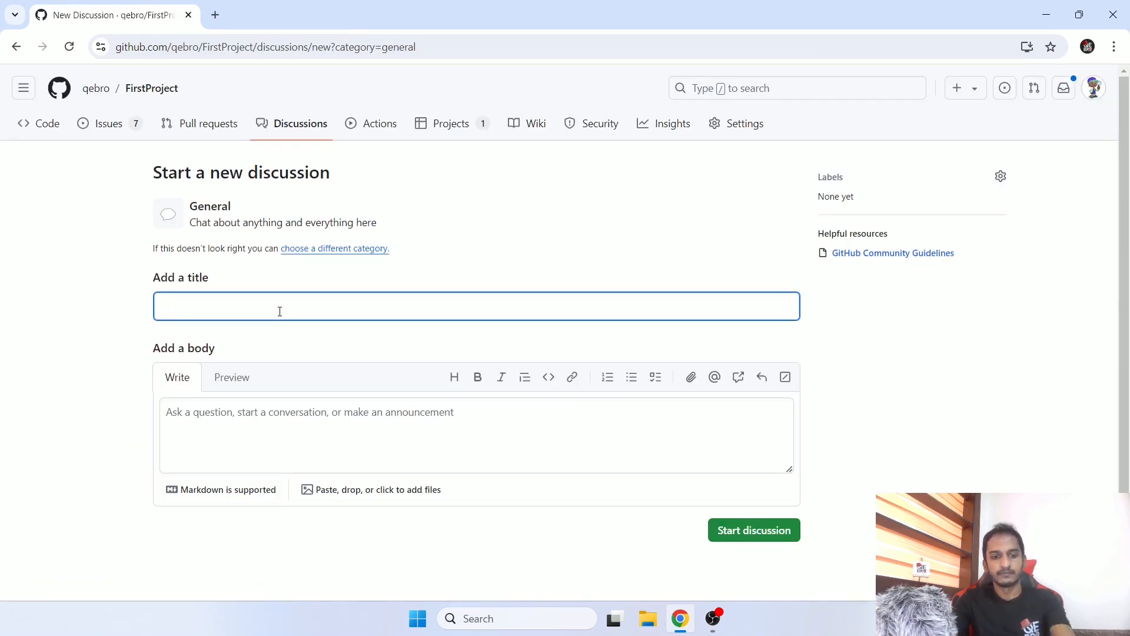
{"action": "key", "text": "ctrl+v"}
{"action": "type", "text": "2"}
{"action": "left_click", "coordinate": [306, 424]}
{"action": "key", "text": "ctrl+v"}
{"action": "left_click", "coordinate": [717, 529]}
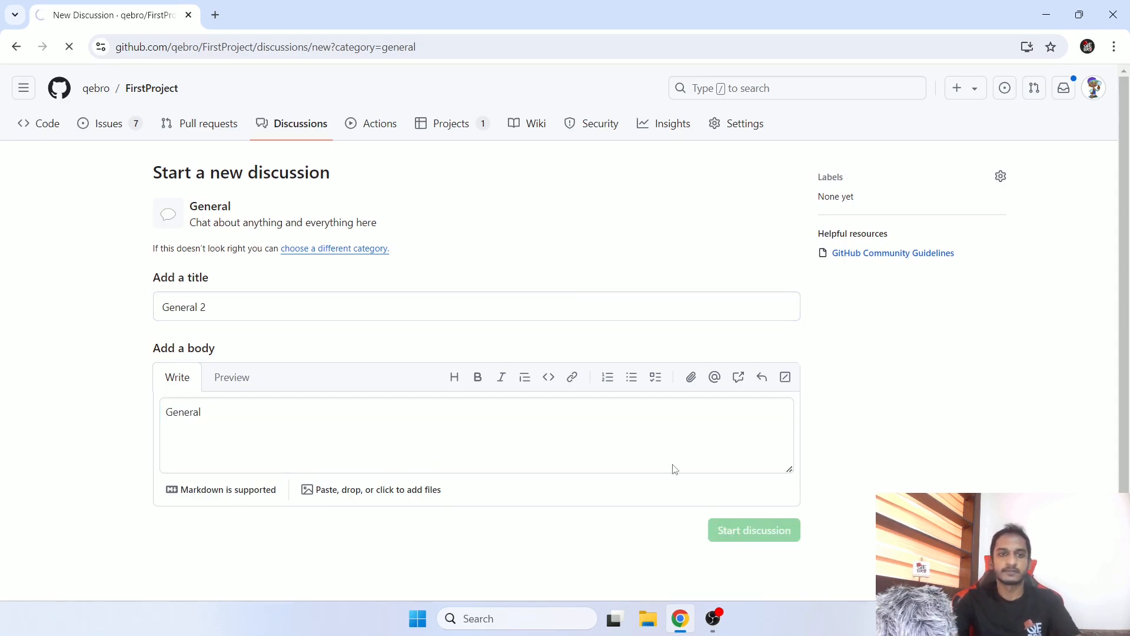
Step: Review how the pinned and regular discussions are separated within the General category
{"action": "left_click", "coordinate": [313, 139]}
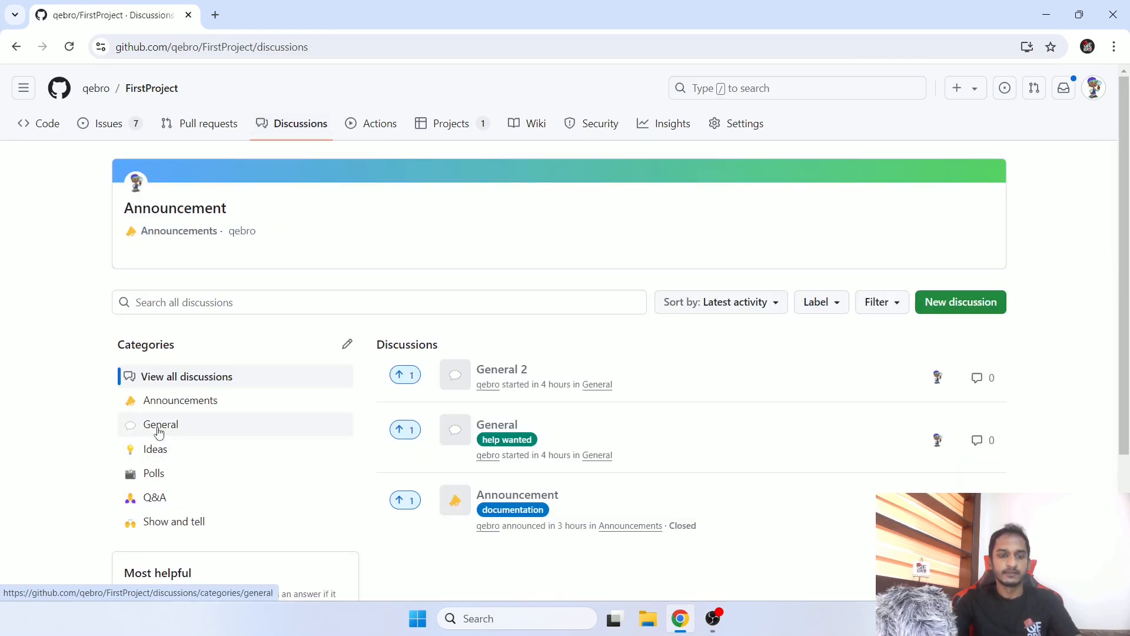
{"action": "left_click", "coordinate": [159, 433]}
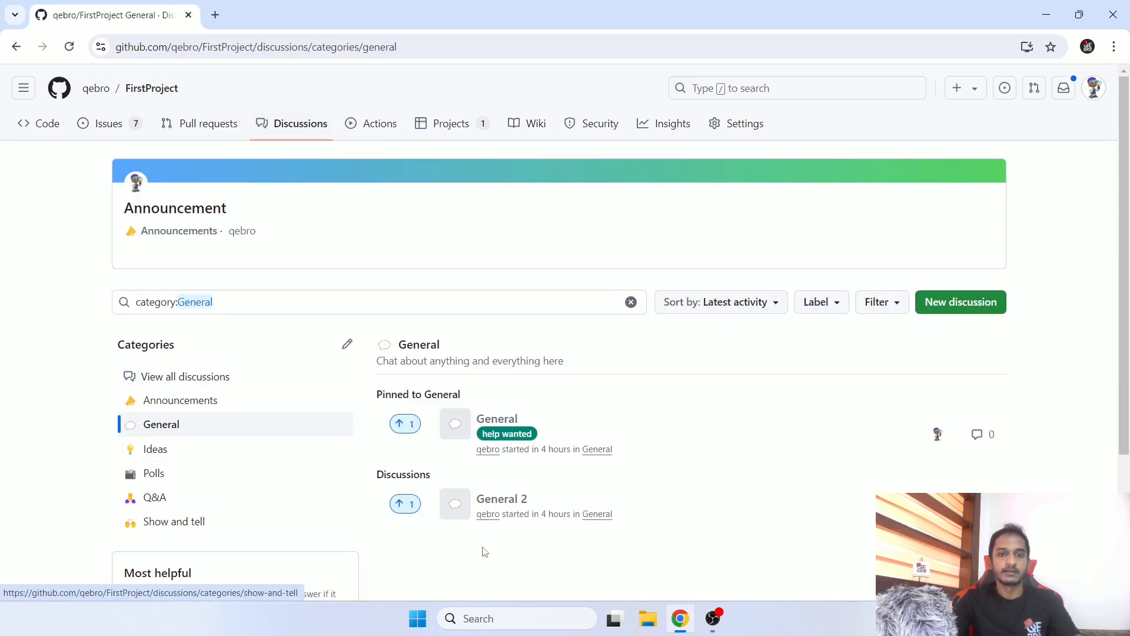
{"action": "left_click_drag", "start_coordinate": [365, 474], "coordinate": [420, 476]}
{"action": "left_click", "coordinate": [434, 478]}
{"action": "left_click_drag", "start_coordinate": [383, 399], "coordinate": [439, 393]}
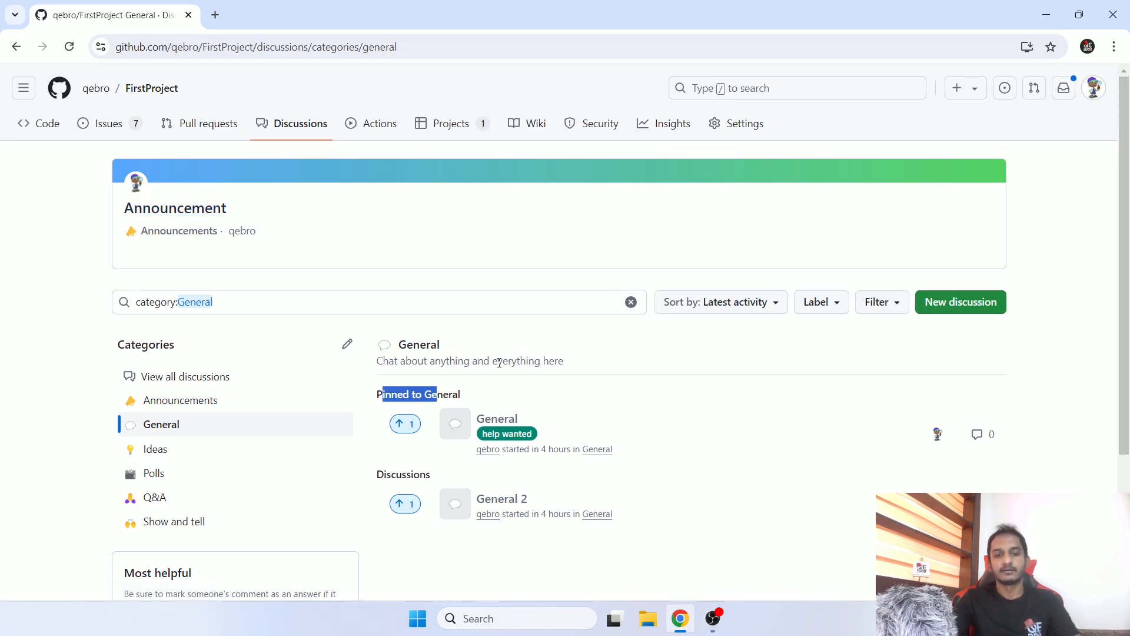
{"action": "left_click", "coordinate": [600, 423]}
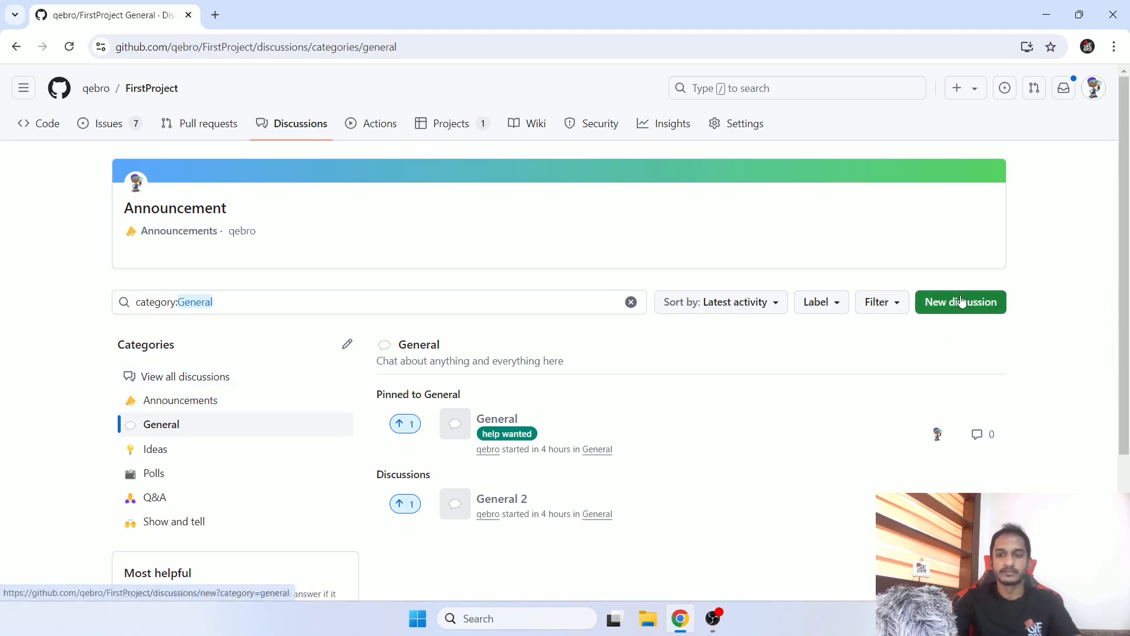
Step: Open the Ideas category and start a new discussion in it
{"action": "left_click", "coordinate": [174, 377]}
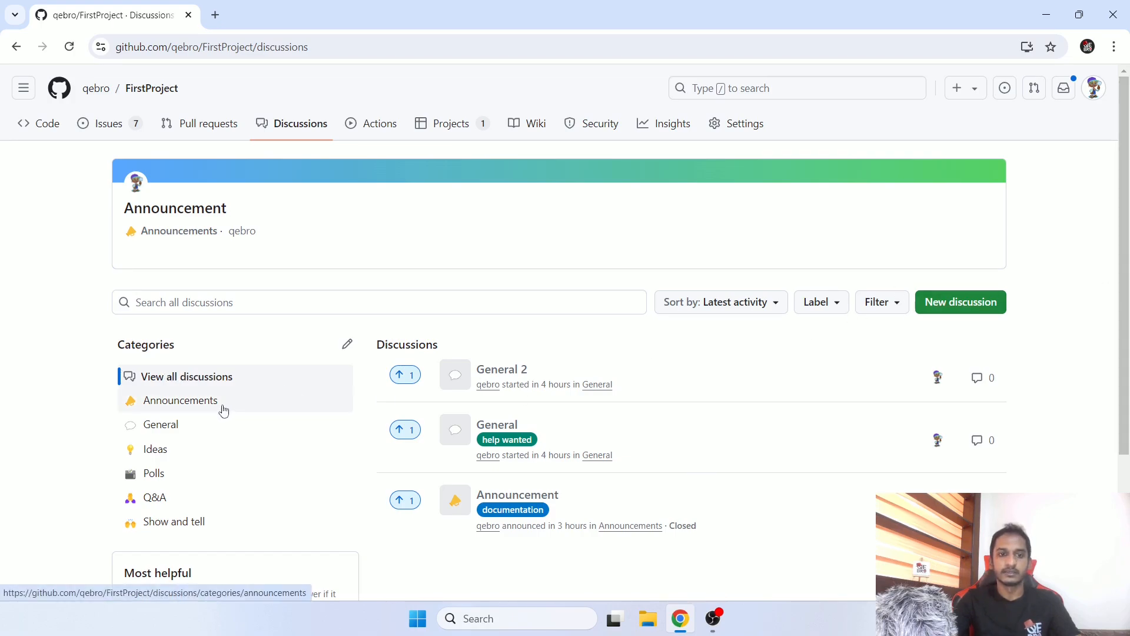
{"action": "left_click", "coordinate": [203, 450]}
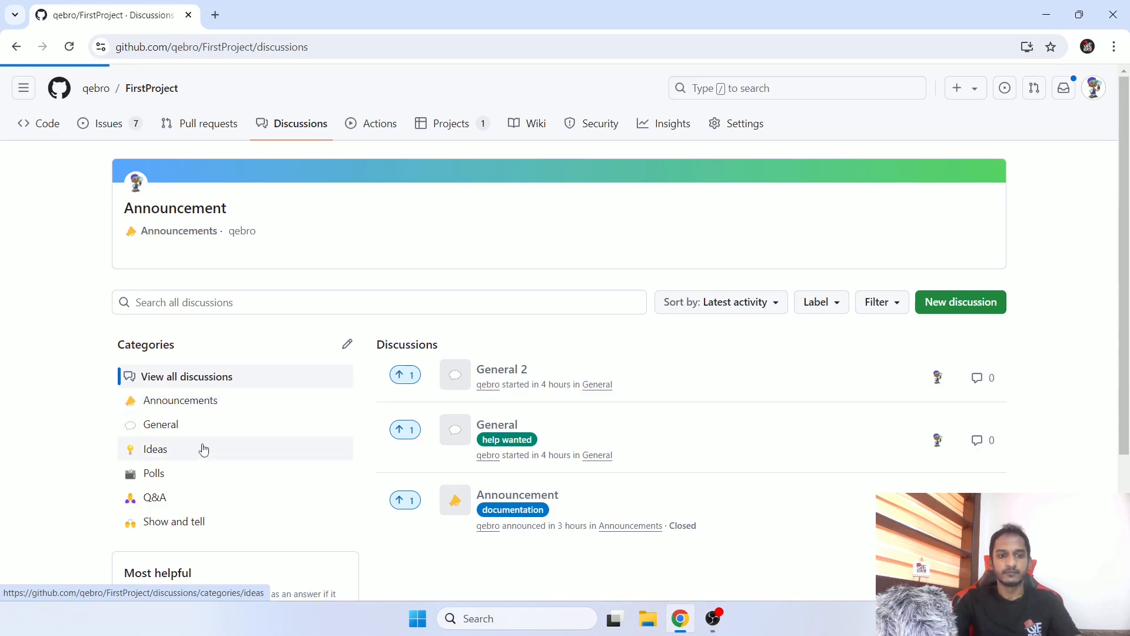
{"action": "left_click", "coordinate": [935, 306]}
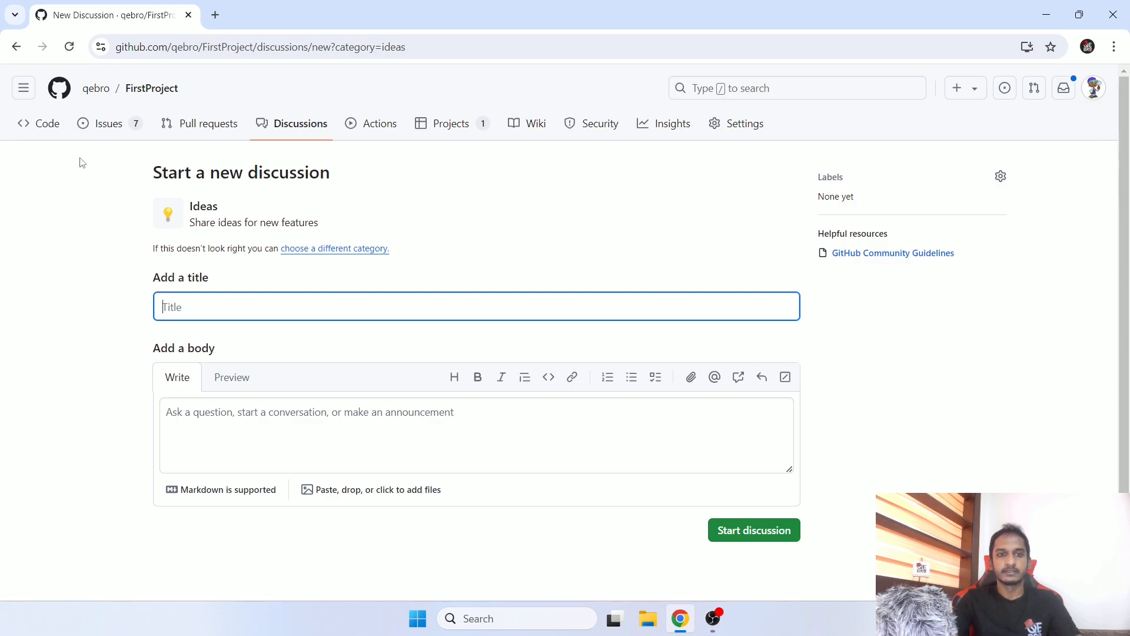
{"action": "left_click_drag", "start_coordinate": [242, 173], "coordinate": [345, 177]}
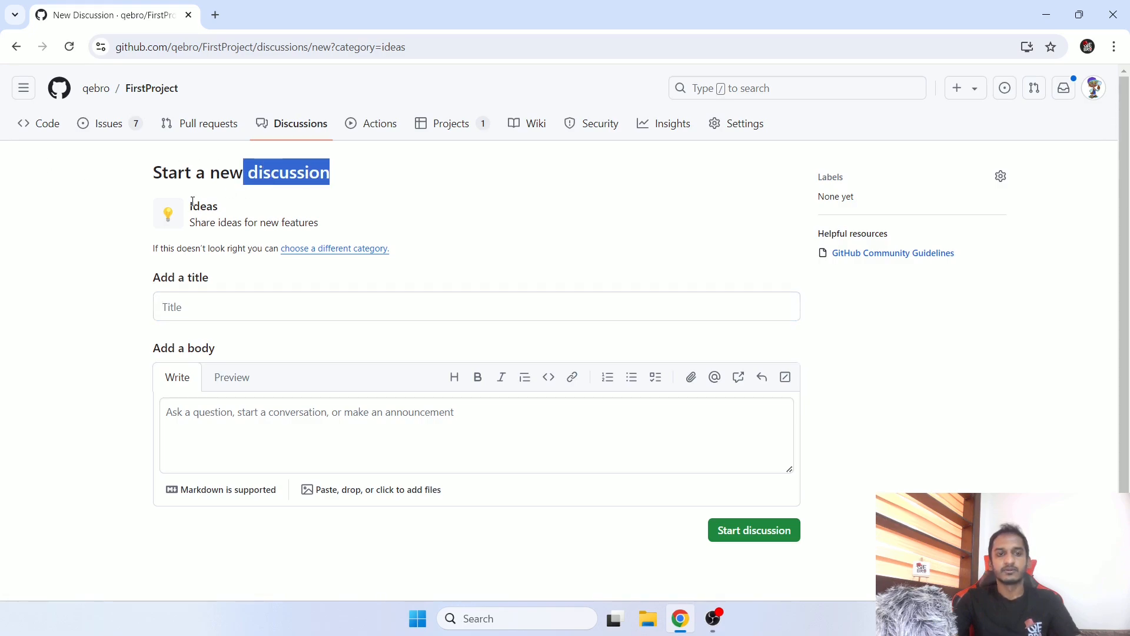
Step: Fill in the new Ideas discussion with "Ideas" as both its title and body
{"action": "left_click_drag", "start_coordinate": [187, 207], "coordinate": [218, 206]}
{"action": "key", "text": "ctrl+c"}
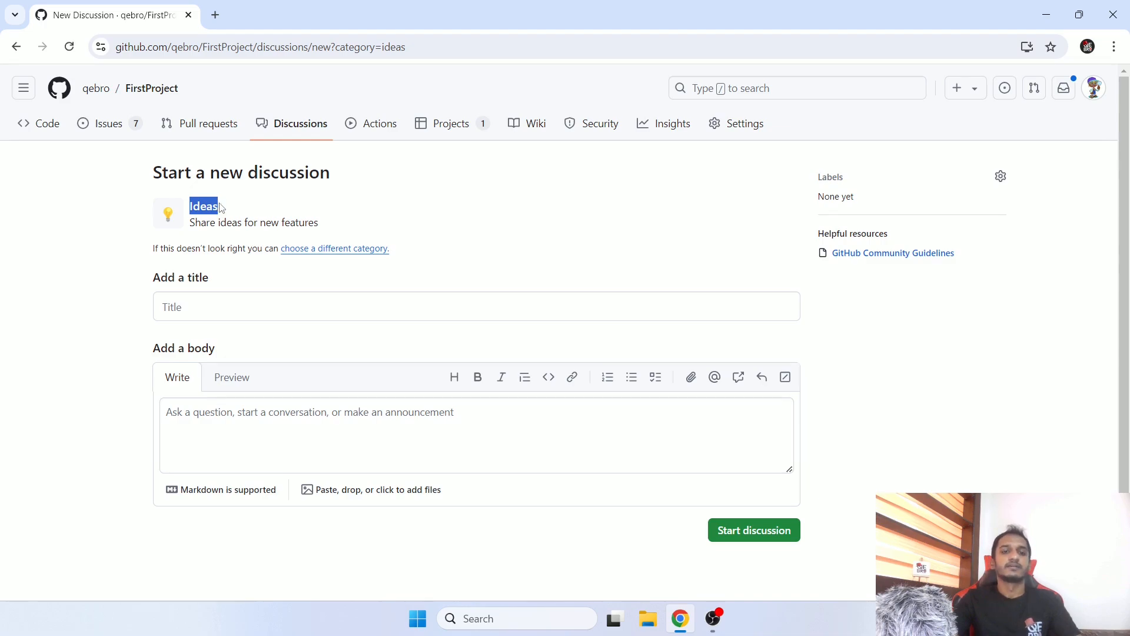
{"action": "left_click", "coordinate": [234, 252]}
{"action": "left_click", "coordinate": [223, 301]}
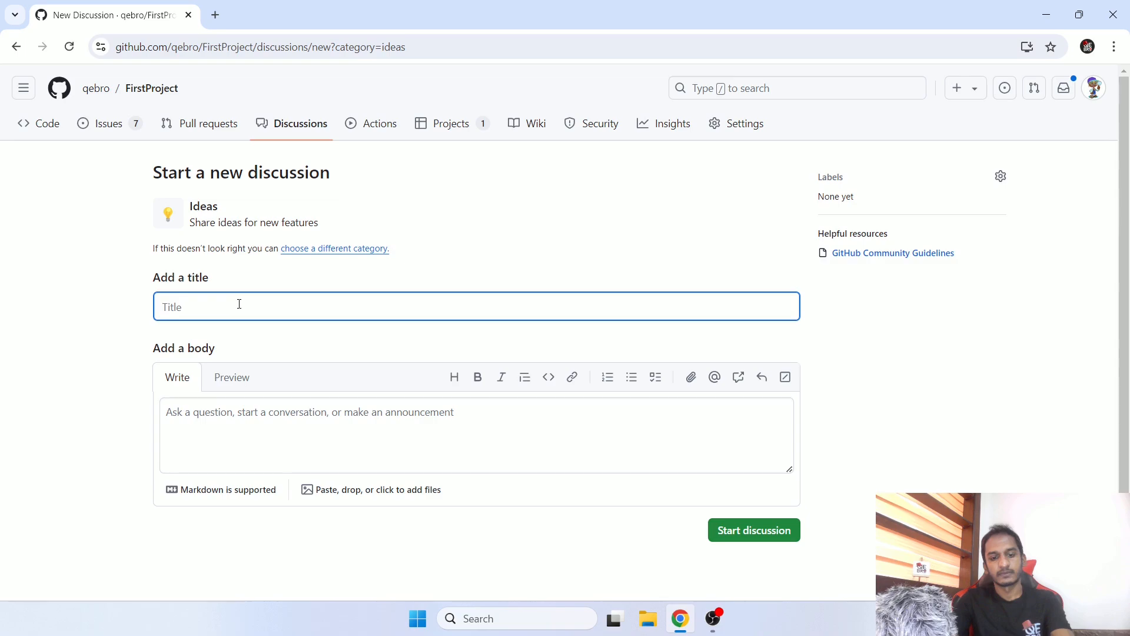
{"action": "key", "text": "ctrl+v"}
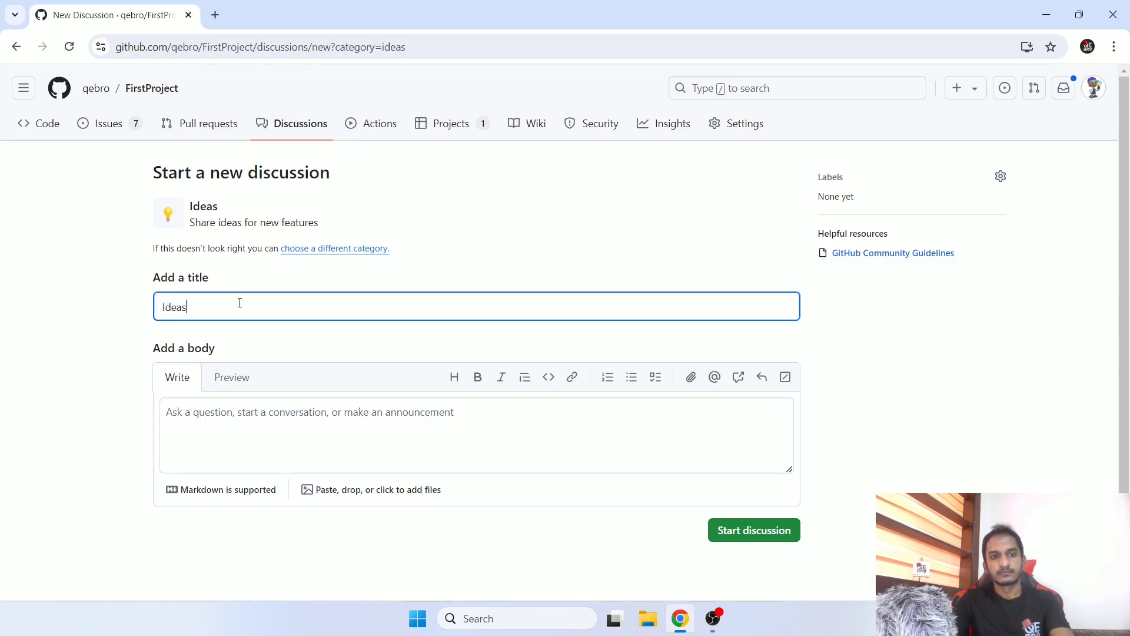
{"action": "key", "text": "ctrl+a"}
{"action": "key", "text": "ctrl+c"}
{"action": "key", "text": "BackSpace"}
{"action": "left_click", "coordinate": [464, 259]}
{"action": "left_click", "coordinate": [299, 295]}
{"action": "key", "text": "ctrl+v"}
{"action": "left_click", "coordinate": [203, 423]}
{"action": "key", "text": "ctrl+v"}
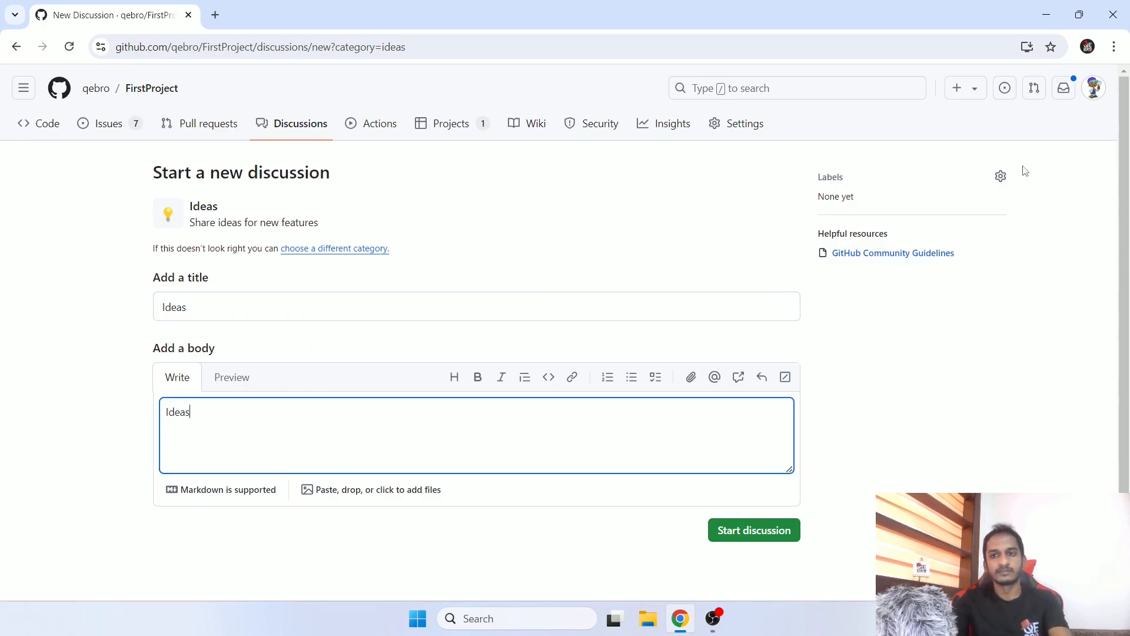
Step: Publish the Ideas discussion and show the discussions in the Ideas category
{"action": "left_click", "coordinate": [745, 531]}
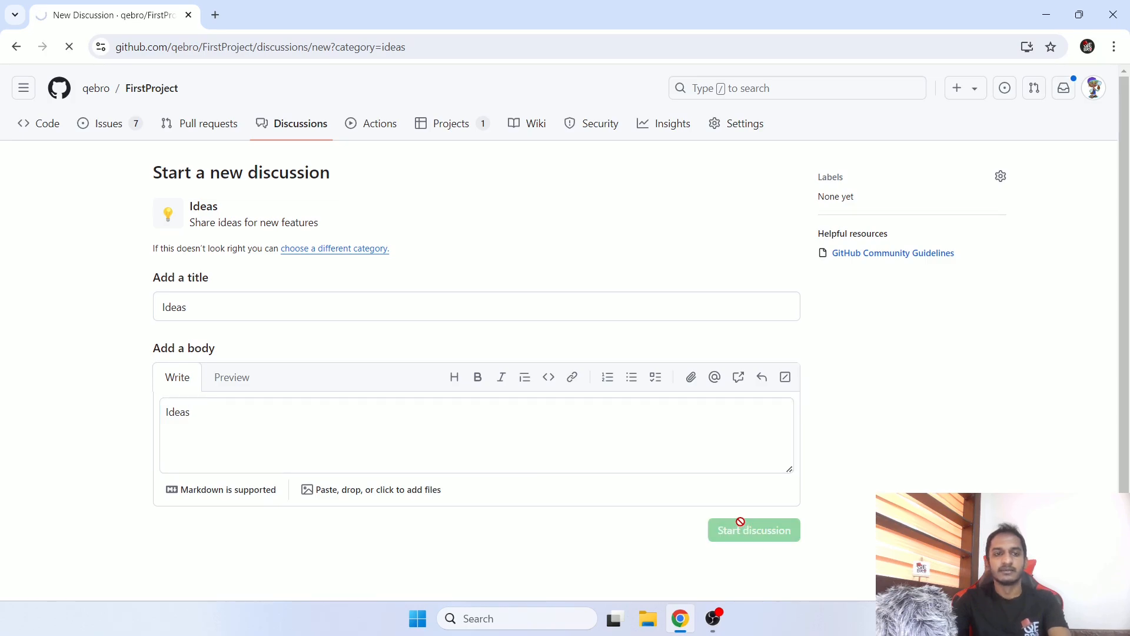
{"action": "left_click", "coordinate": [284, 119]}
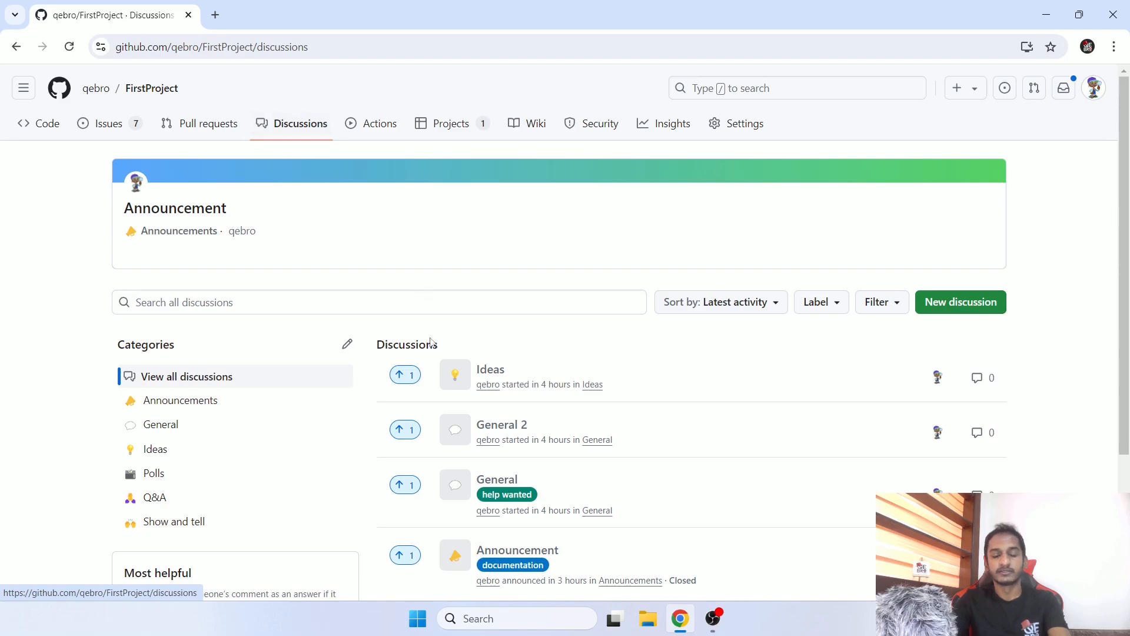
{"action": "left_click", "coordinate": [148, 449]}
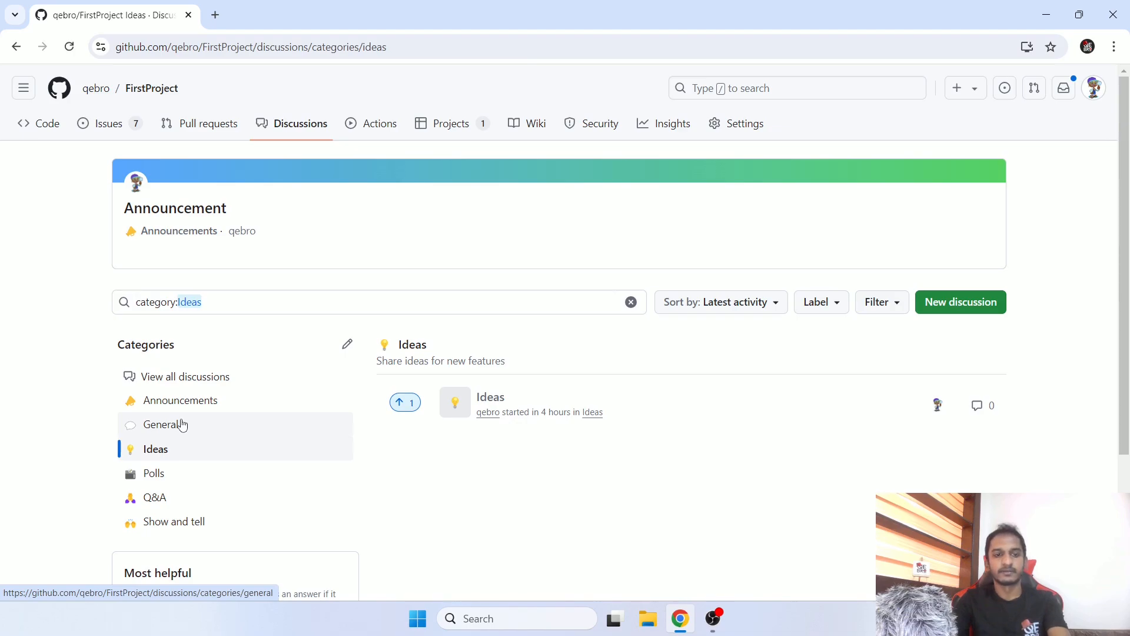
Step: Start a new discussion in the Polls category with "Polls" as both its title and body
{"action": "left_click", "coordinate": [182, 481]}
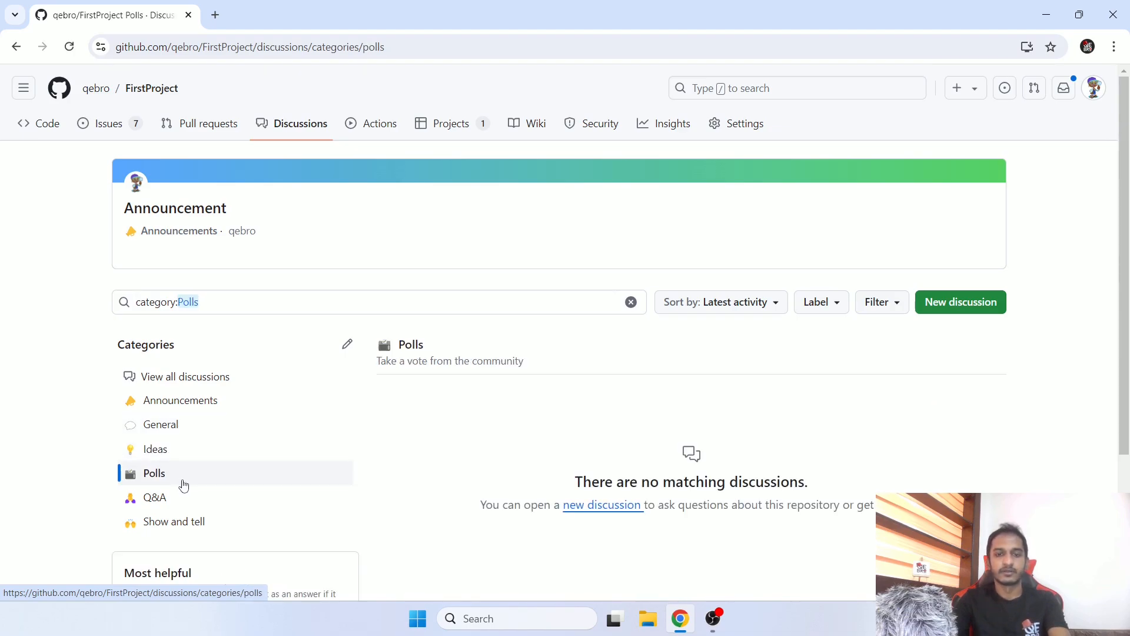
{"action": "left_click", "coordinate": [938, 304]}
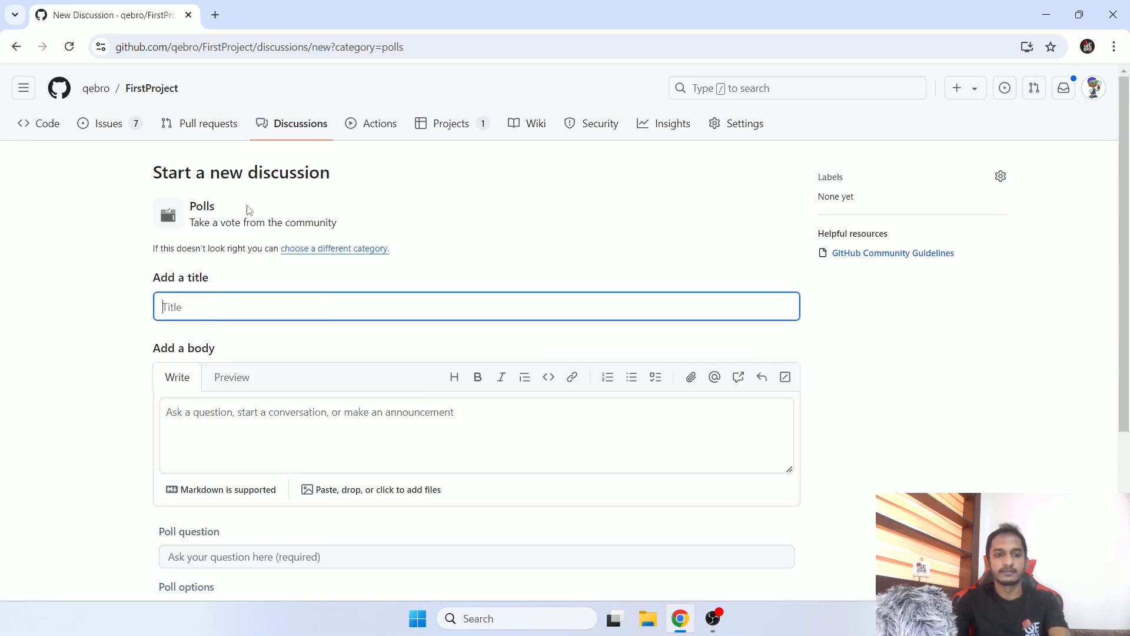
{"action": "double_click", "coordinate": [209, 206]}
{"action": "key", "text": "ctrl+c"}
{"action": "left_click", "coordinate": [253, 295]}
{"action": "key", "text": "ctrl+v"}
{"action": "left_click", "coordinate": [274, 413]}
{"action": "key", "text": "ctrl+v"}
Step: Add the poll question "vote for best option" with the options "1" and "2", and publish the discussion
{"action": "scroll", "coordinate": [275, 389], "scroll_direction": "down", "scroll_amount": 4}
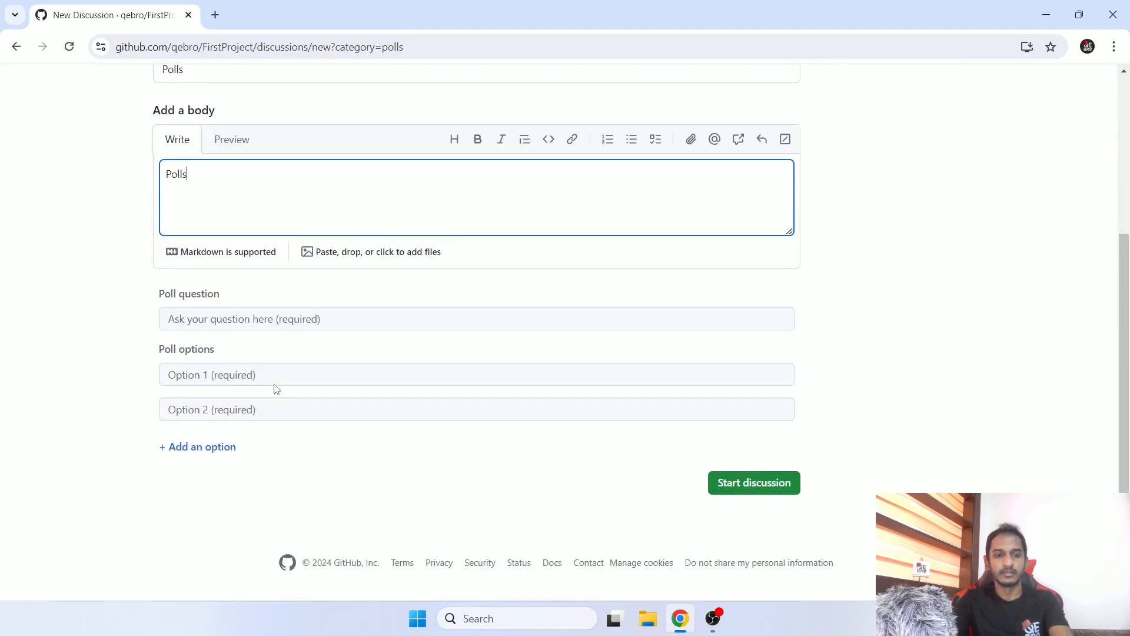
{"action": "left_click", "coordinate": [275, 328]}
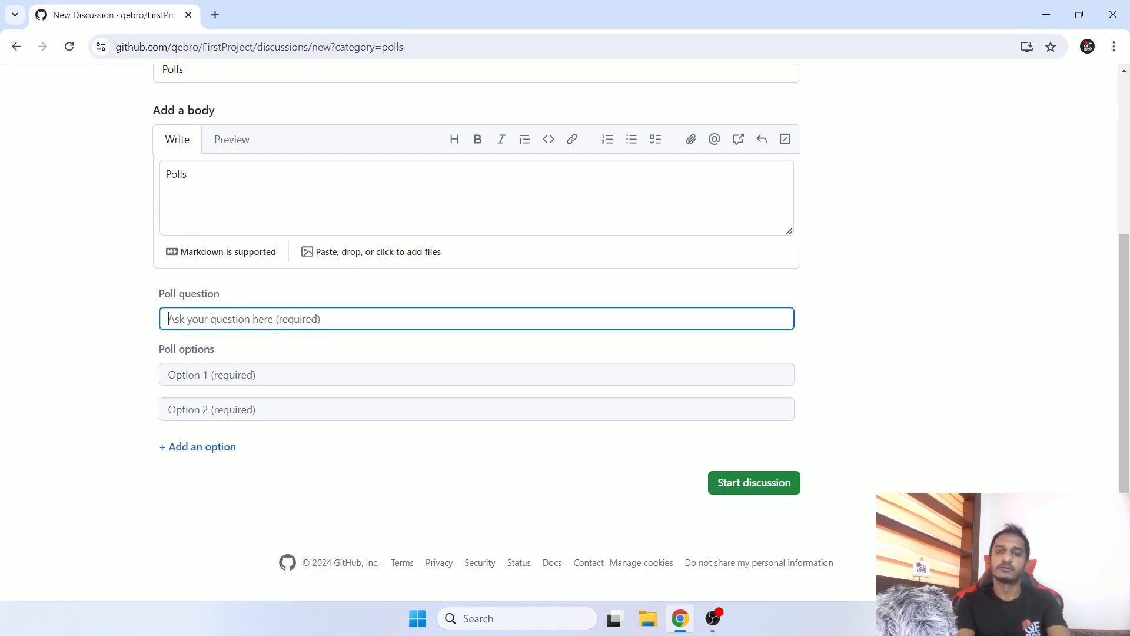
{"action": "type", "text": "vo"}
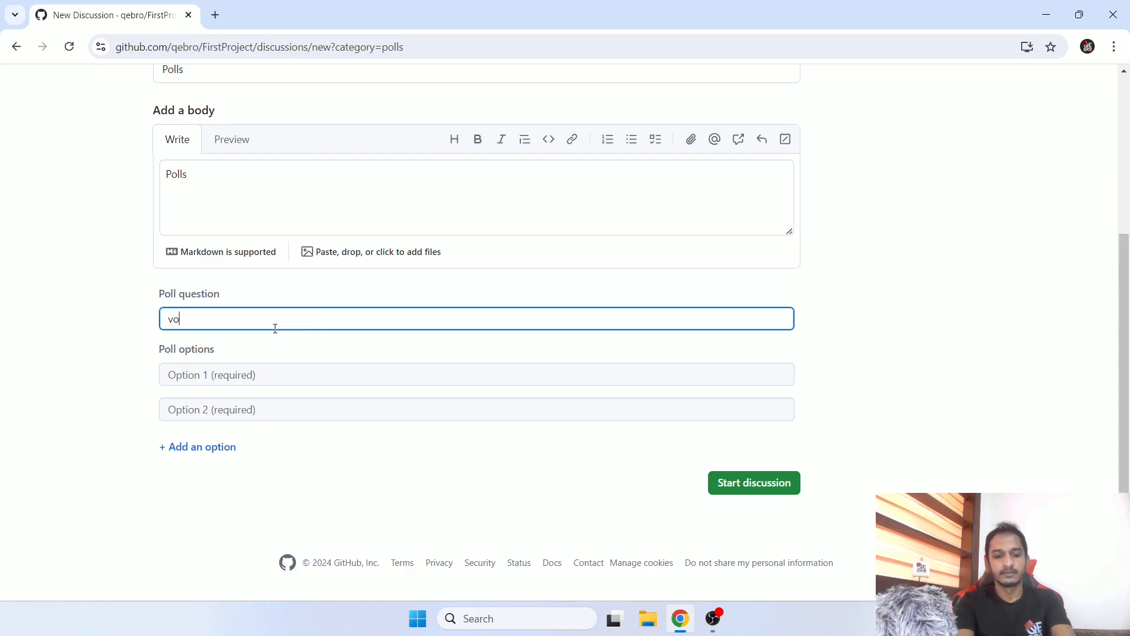
{"action": "type", "text": "te forf"}
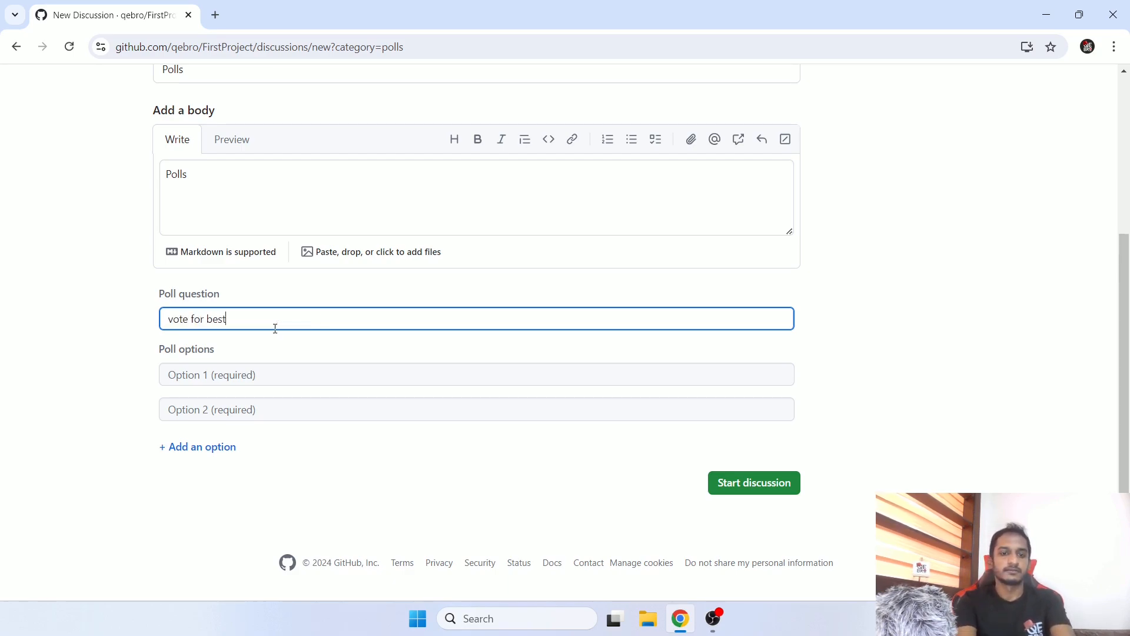
{"action": "type", "text": "tion"}
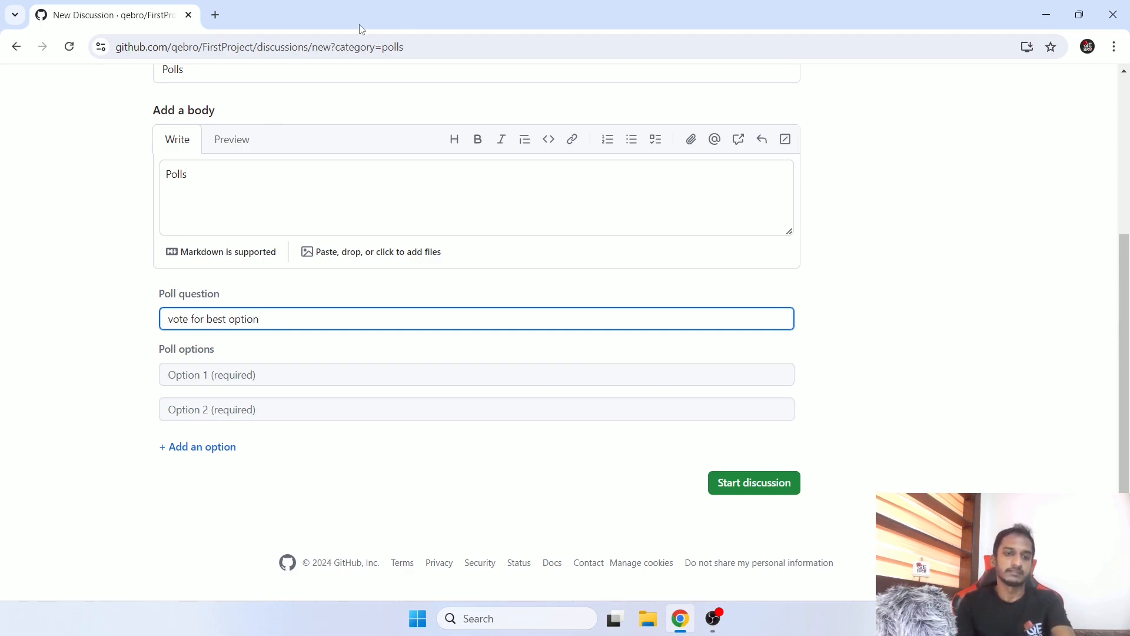
{"action": "left_click", "coordinate": [282, 375]}
{"action": "type", "text": "1"}
{"action": "key", "text": "Tab"}
{"action": "type", "text": "2"}
{"action": "left_click", "coordinate": [753, 484]}
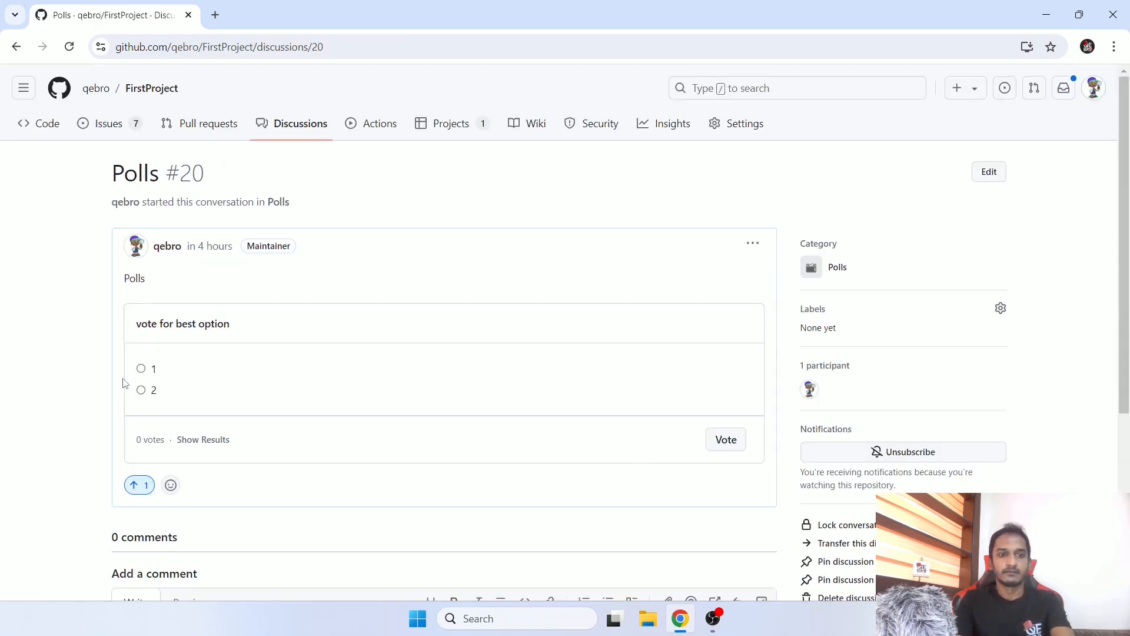
Step: Cast a vote for option 2 in the poll and hide the results
{"action": "left_click", "coordinate": [154, 371]}
{"action": "left_click", "coordinate": [141, 390]}
{"action": "left_click", "coordinate": [141, 369]}
{"action": "left_click", "coordinate": [142, 391]}
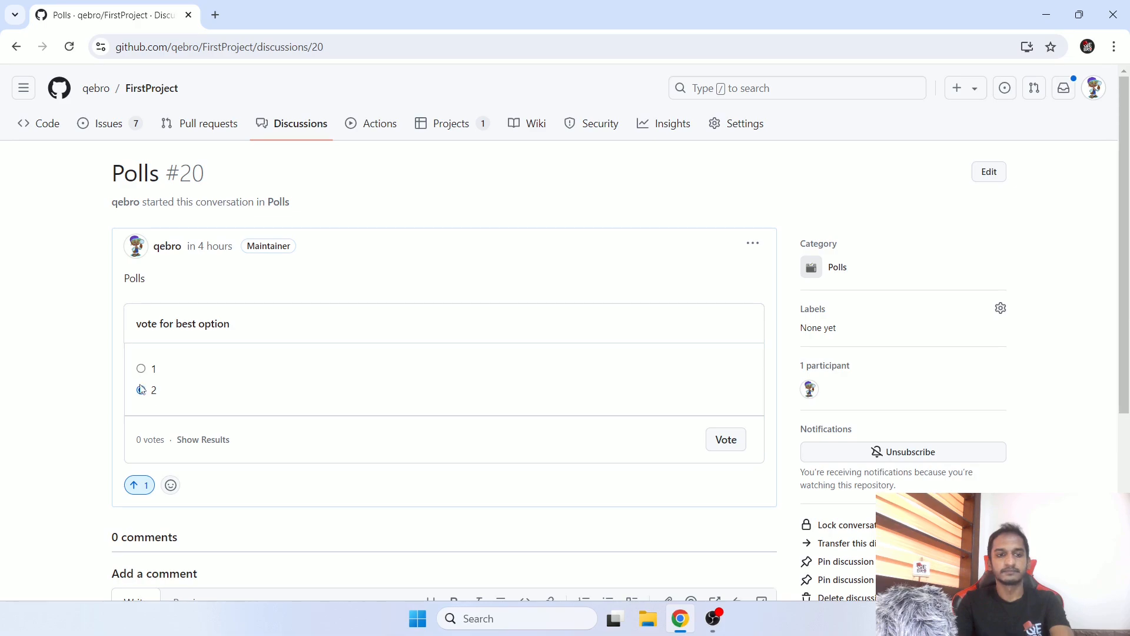
{"action": "left_click", "coordinate": [141, 369]}
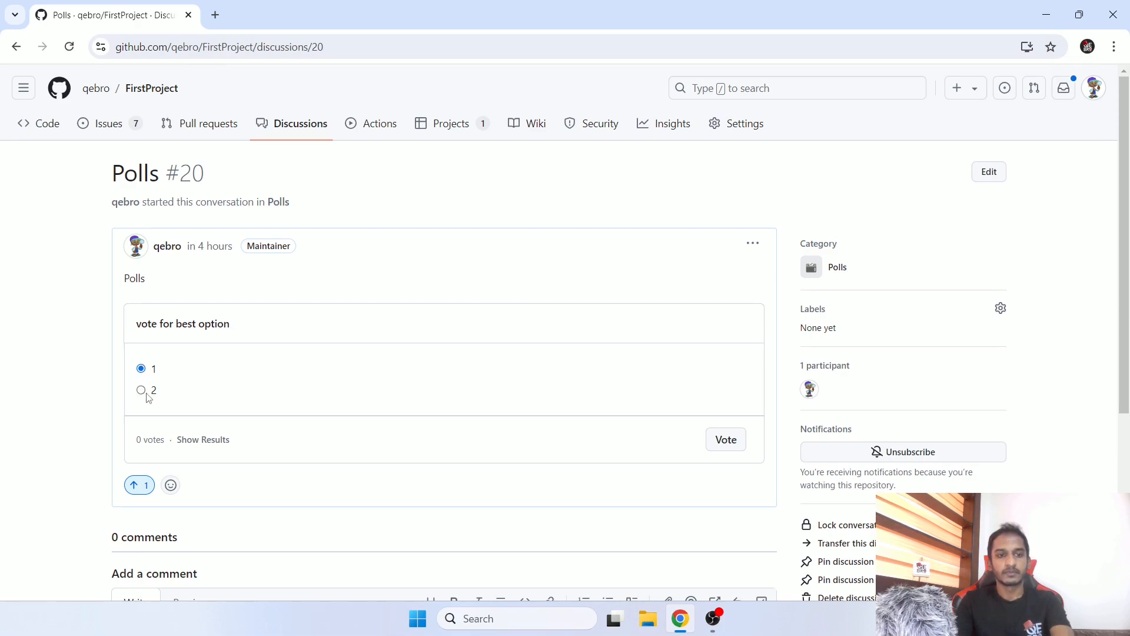
{"action": "left_click", "coordinate": [142, 391]}
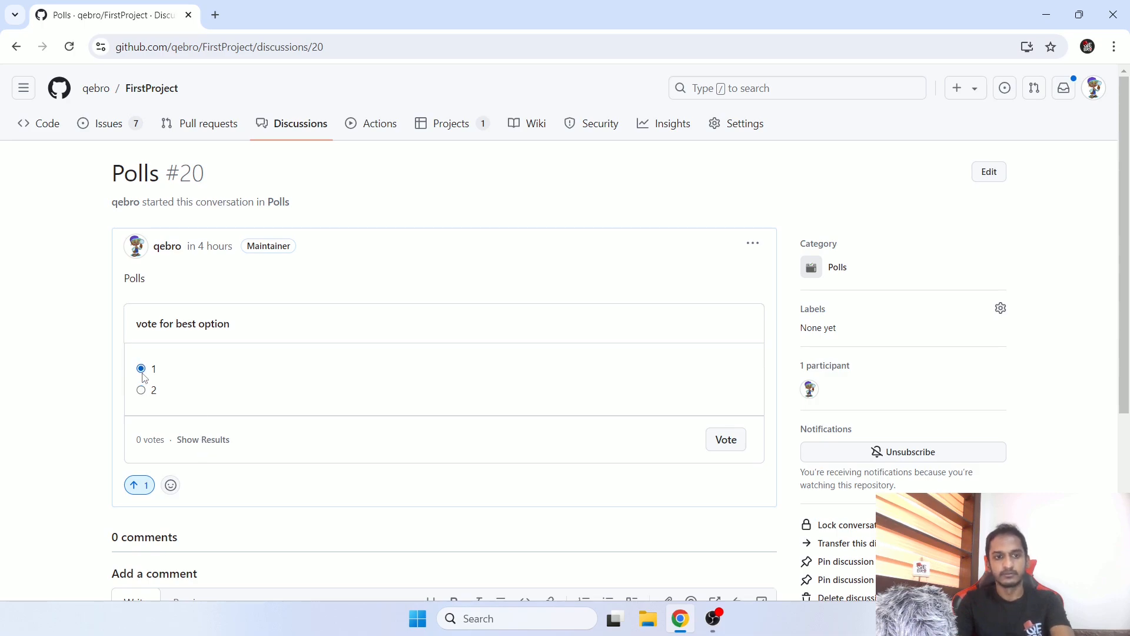
{"action": "left_click", "coordinate": [144, 391]}
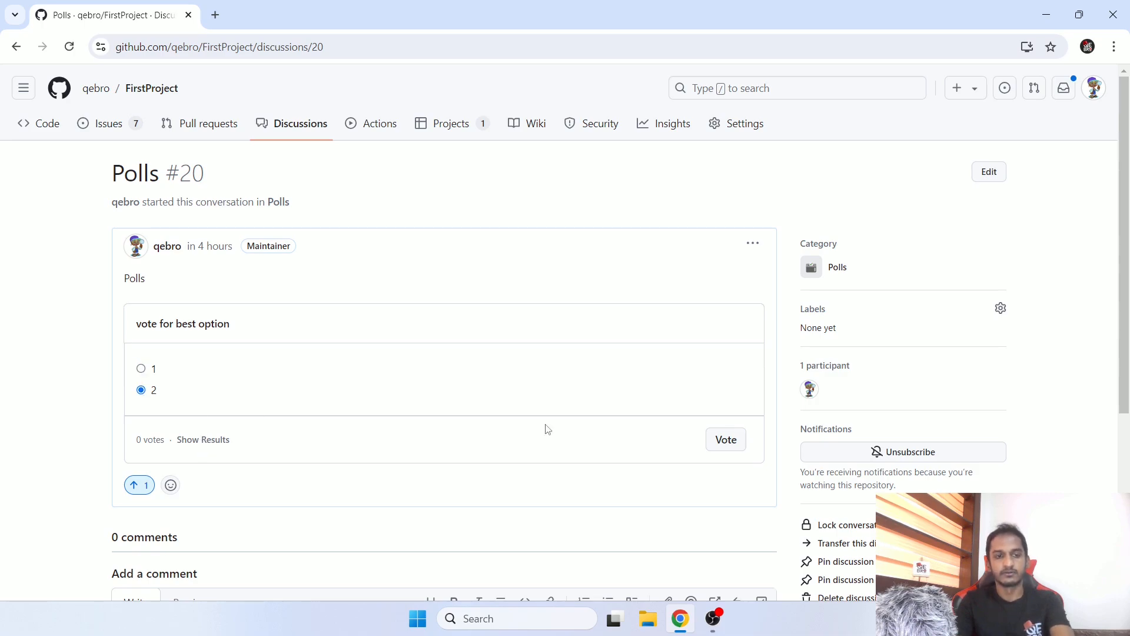
{"action": "left_click", "coordinate": [726, 447]}
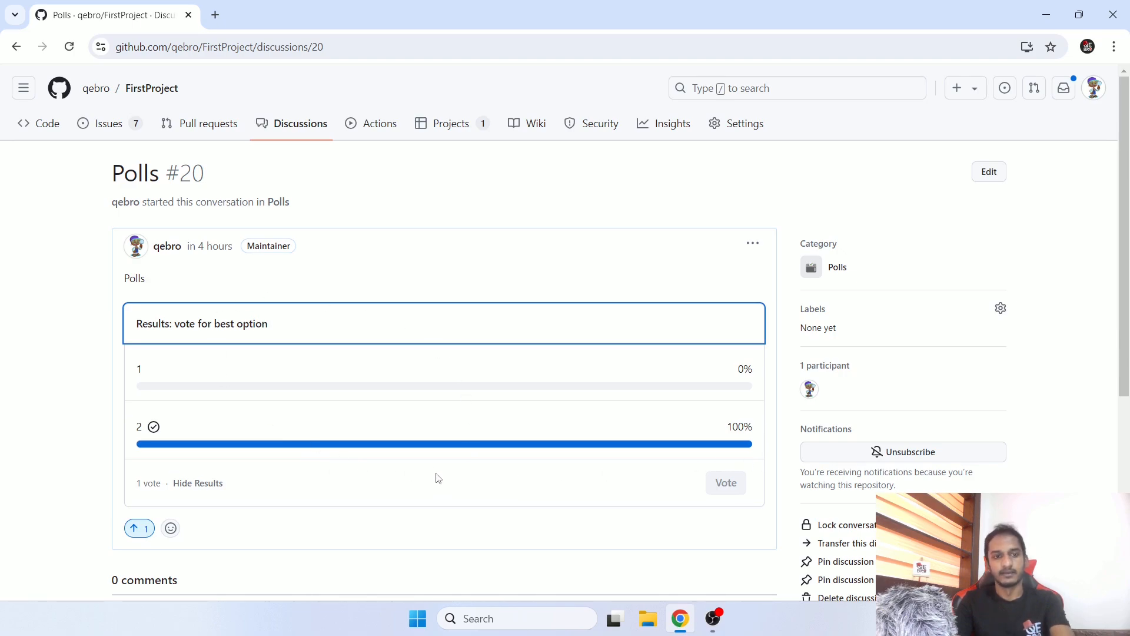
{"action": "left_click", "coordinate": [206, 484]}
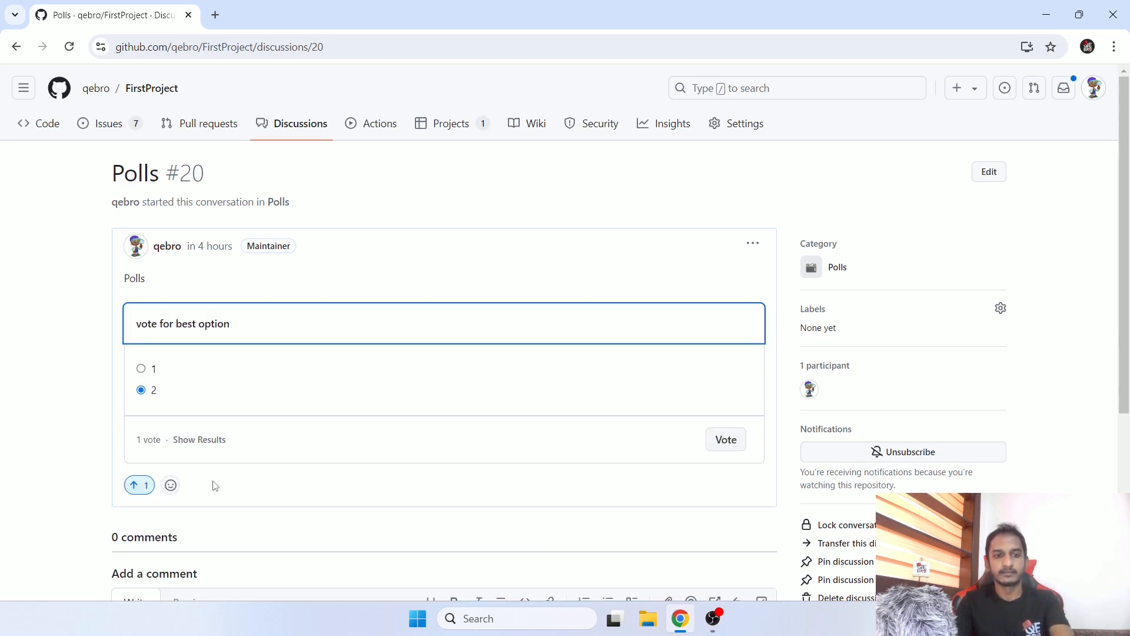
Step: Change the poll vote to option 1 and hide the results again
{"action": "left_click", "coordinate": [141, 369]}
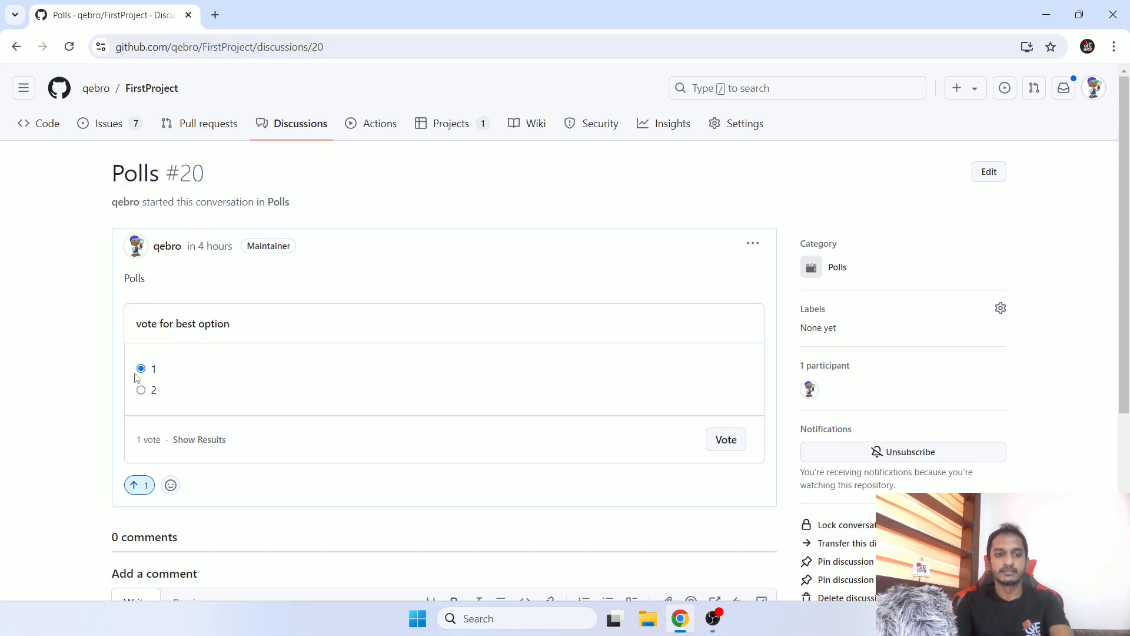
{"action": "left_click", "coordinate": [721, 443]}
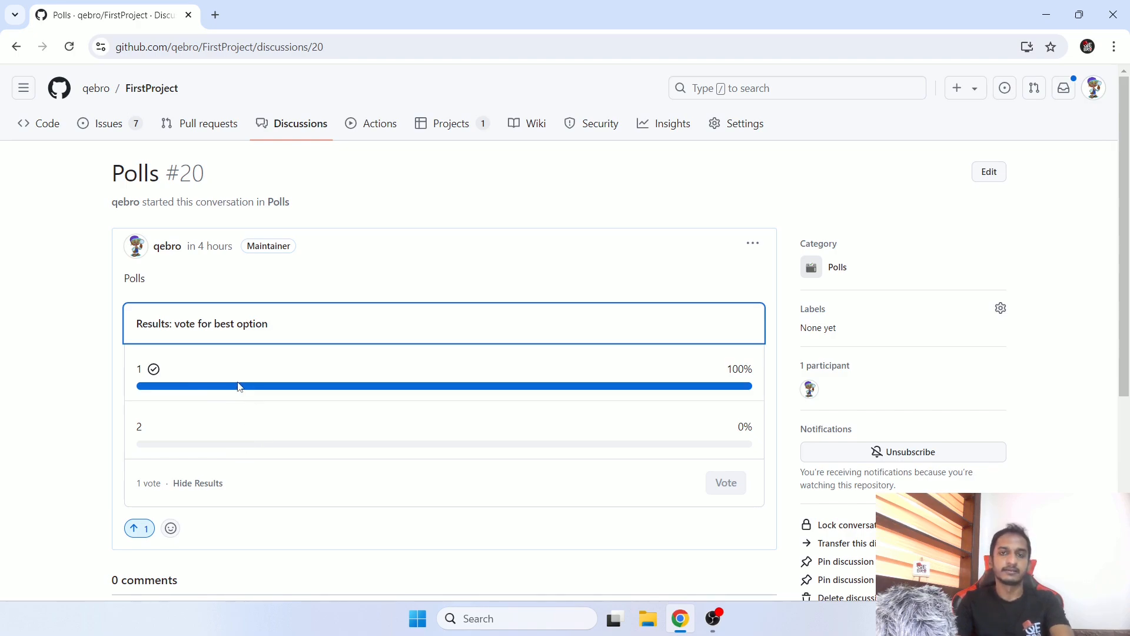
{"action": "left_click", "coordinate": [209, 485]}
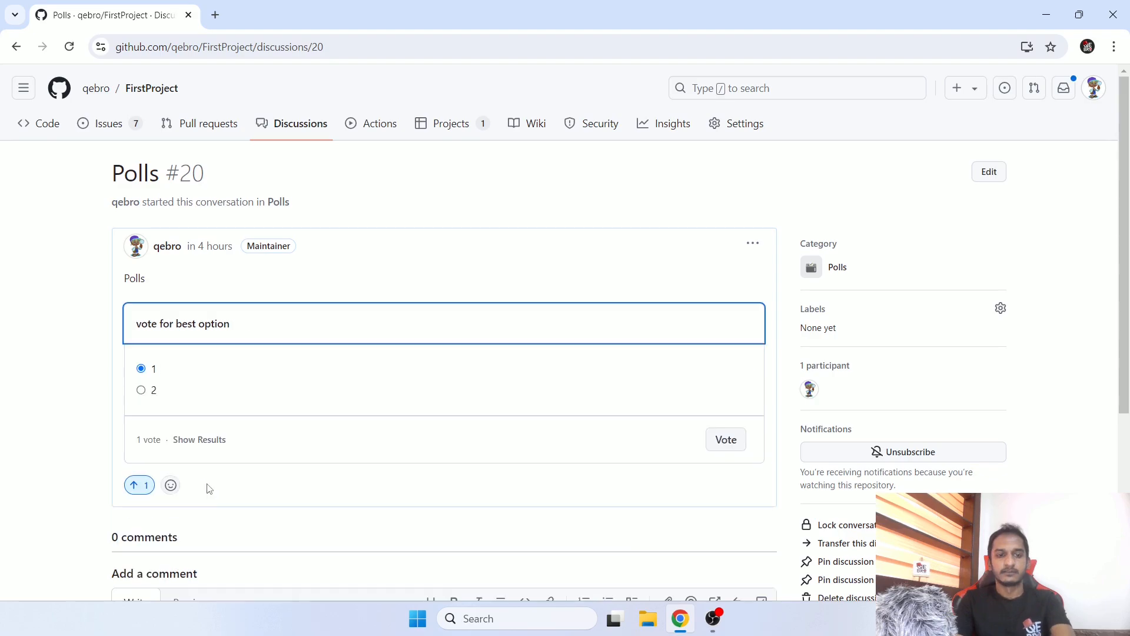
{"action": "scroll", "coordinate": [406, 379], "scroll_direction": "down", "scroll_amount": 5}
{"action": "scroll", "coordinate": [390, 376], "scroll_direction": "up", "scroll_amount": 5}
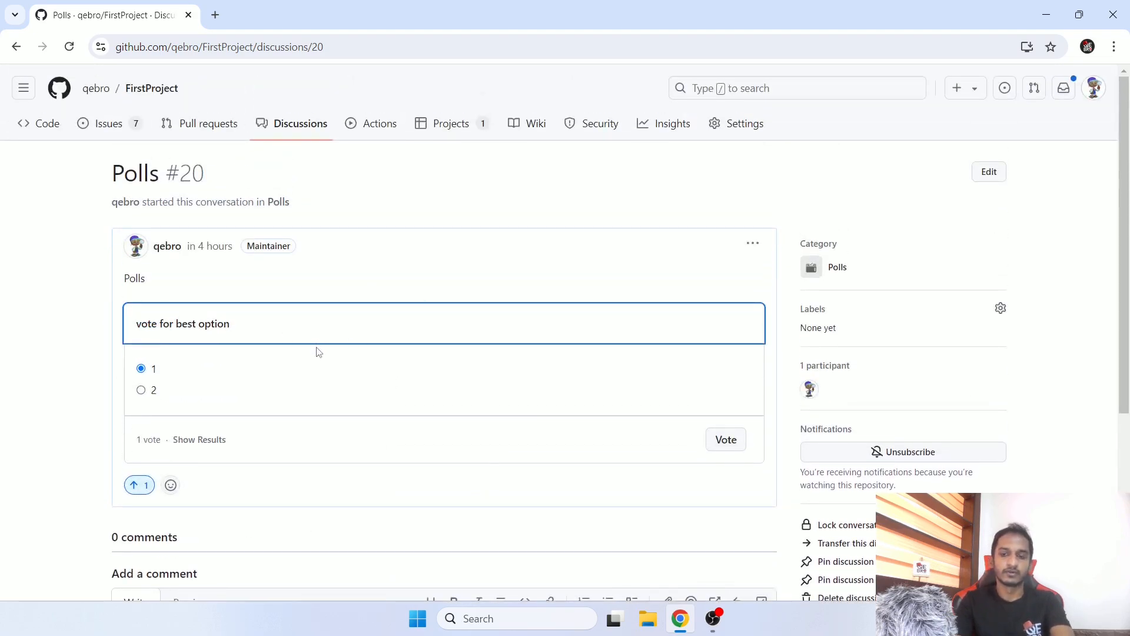
{"action": "scroll", "coordinate": [319, 354], "scroll_direction": "down", "scroll_amount": 3}
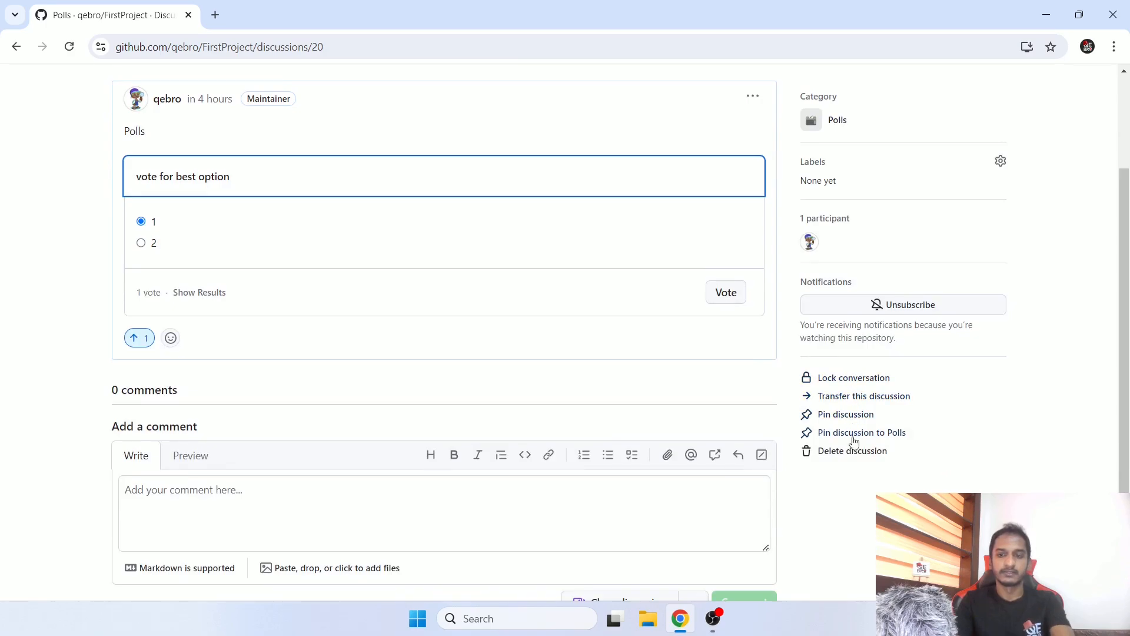
{"action": "scroll", "coordinate": [852, 459], "scroll_direction": "up", "scroll_amount": 3}
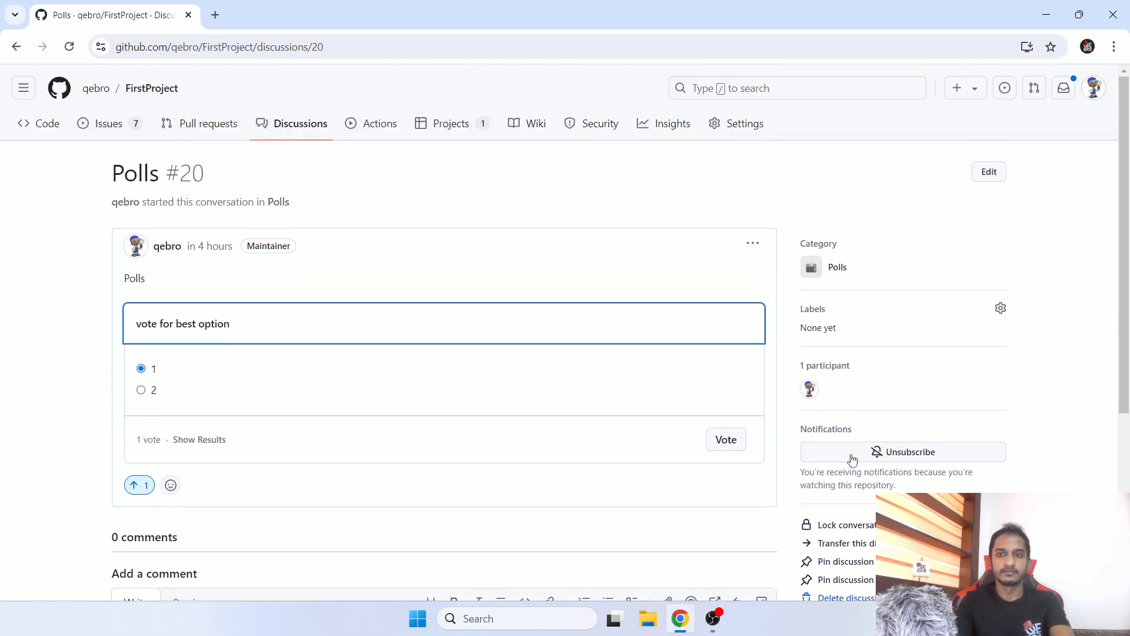
Step: Publish a new discussion in the Q&A category with "Q&A" as both its title and body
{"action": "left_click", "coordinate": [304, 141]}
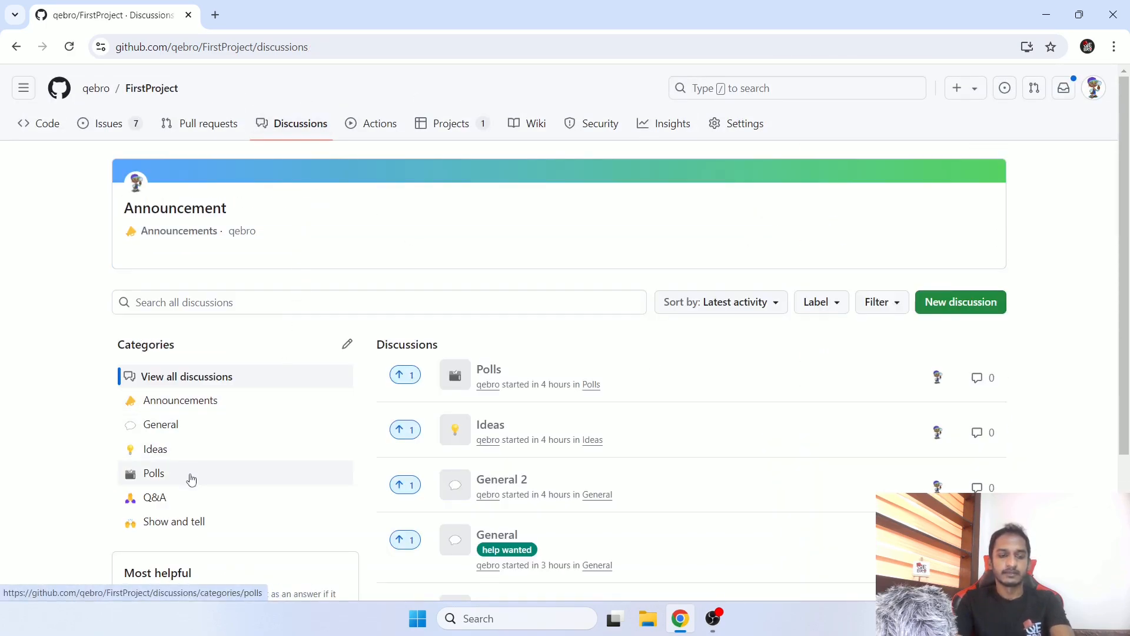
{"action": "left_click", "coordinate": [344, 497]}
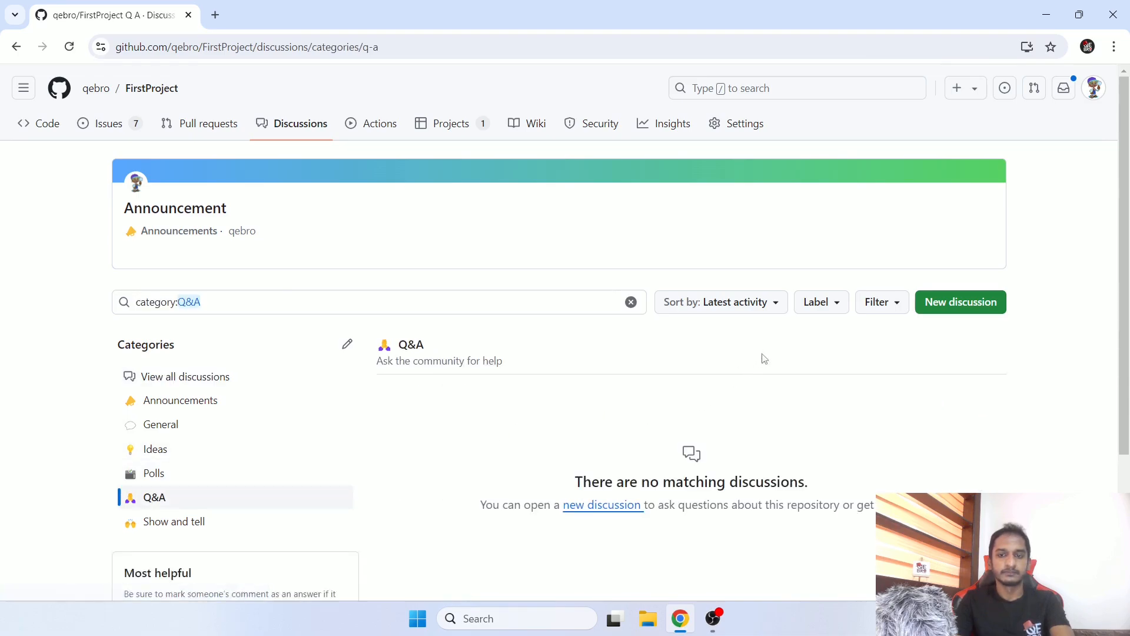
{"action": "left_click", "coordinate": [932, 310]}
{"action": "left_click_drag", "start_coordinate": [188, 206], "coordinate": [224, 209]}
{"action": "key", "text": "ctrl+c"}
{"action": "left_click", "coordinate": [319, 315]}
{"action": "key", "text": "ctrl+v"}
{"action": "left_click", "coordinate": [343, 431]}
{"action": "key", "text": "ctrl+v"}
{"action": "left_click_drag", "start_coordinate": [189, 237], "coordinate": [276, 248]}
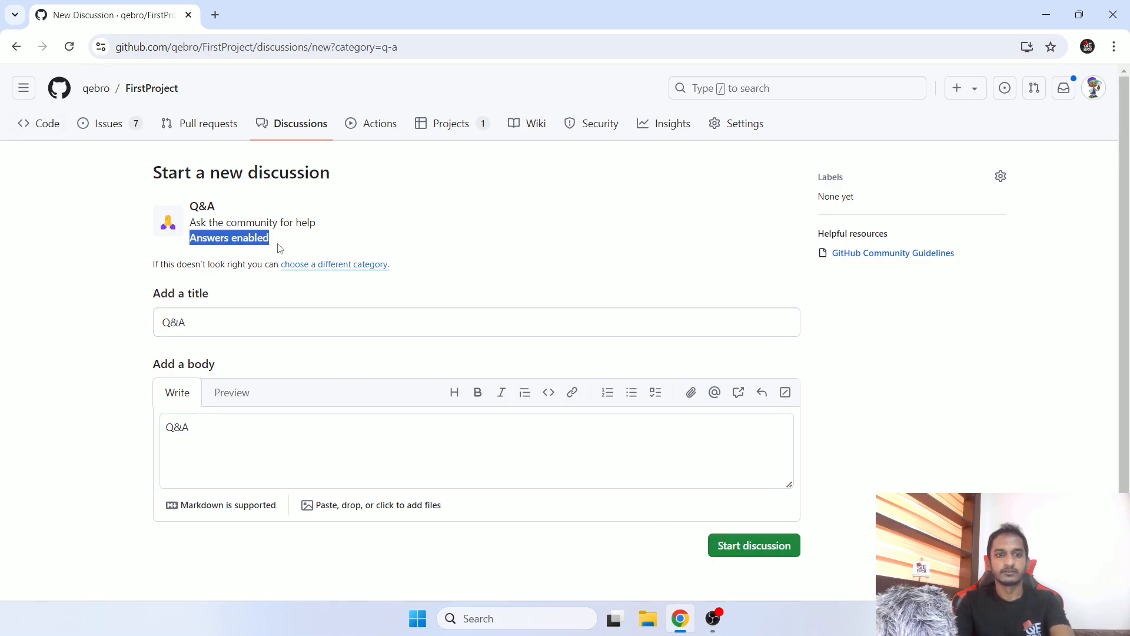
{"action": "left_click", "coordinate": [764, 546]}
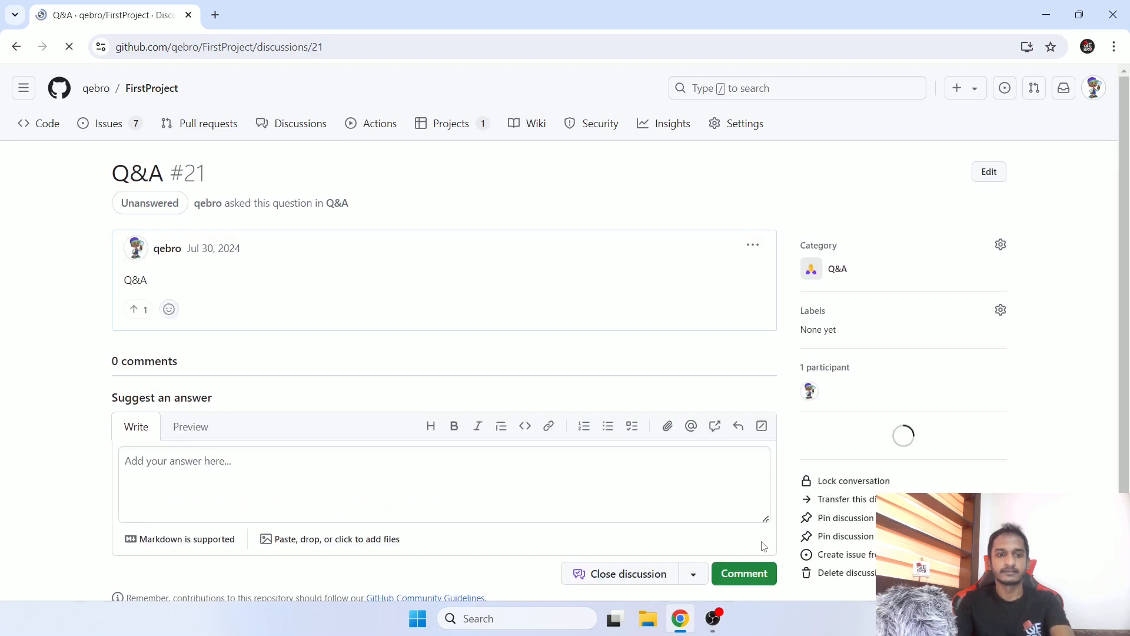
Step: Post "Suggest an answer" as a suggested answer on the Q&A discussion
{"action": "scroll", "coordinate": [356, 394], "scroll_direction": "down", "scroll_amount": 1}
{"action": "left_click_drag", "start_coordinate": [118, 319], "coordinate": [239, 337]}
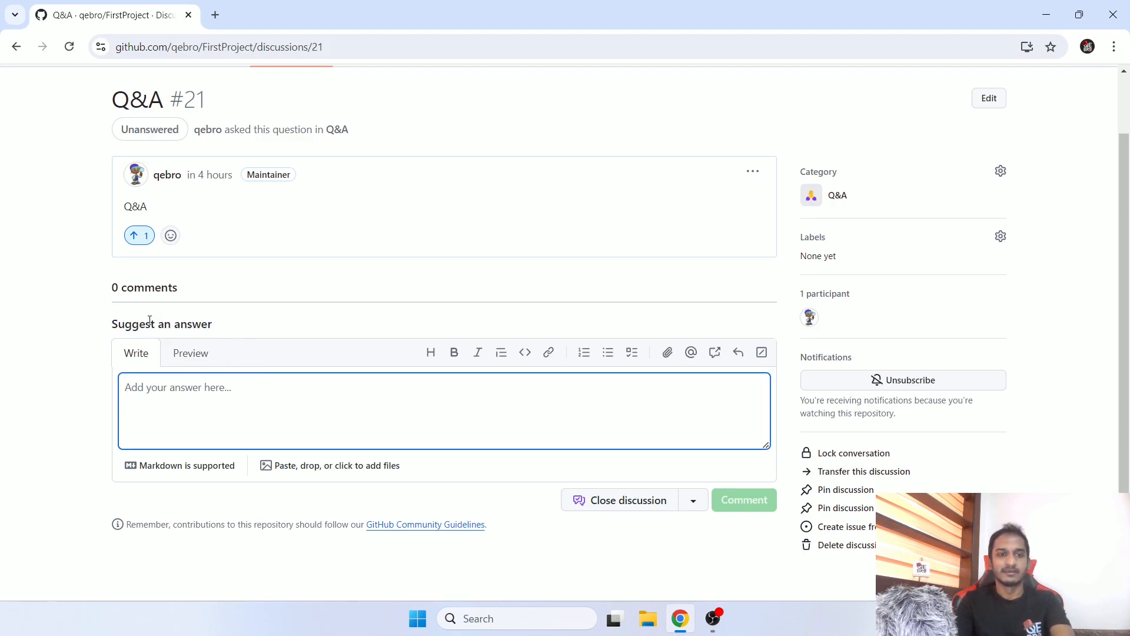
{"action": "left_click_drag", "start_coordinate": [114, 322], "coordinate": [214, 328]}
{"action": "key", "text": "ctrl+c"}
{"action": "left_click", "coordinate": [276, 378]}
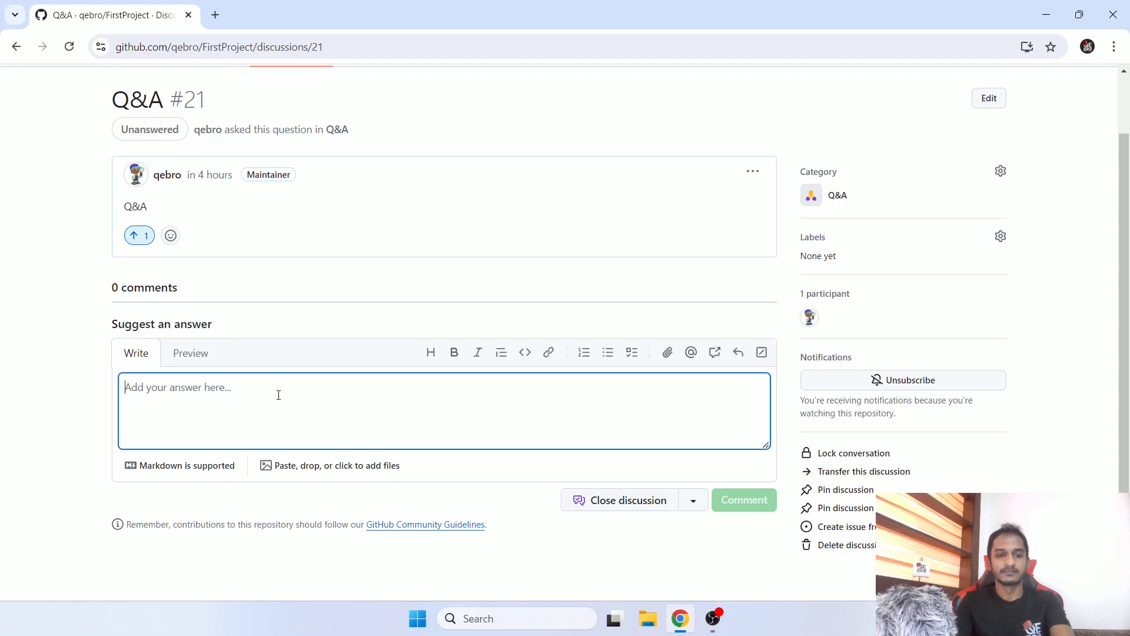
{"action": "key", "text": "ctrl+v"}
{"action": "left_click", "coordinate": [729, 505]}
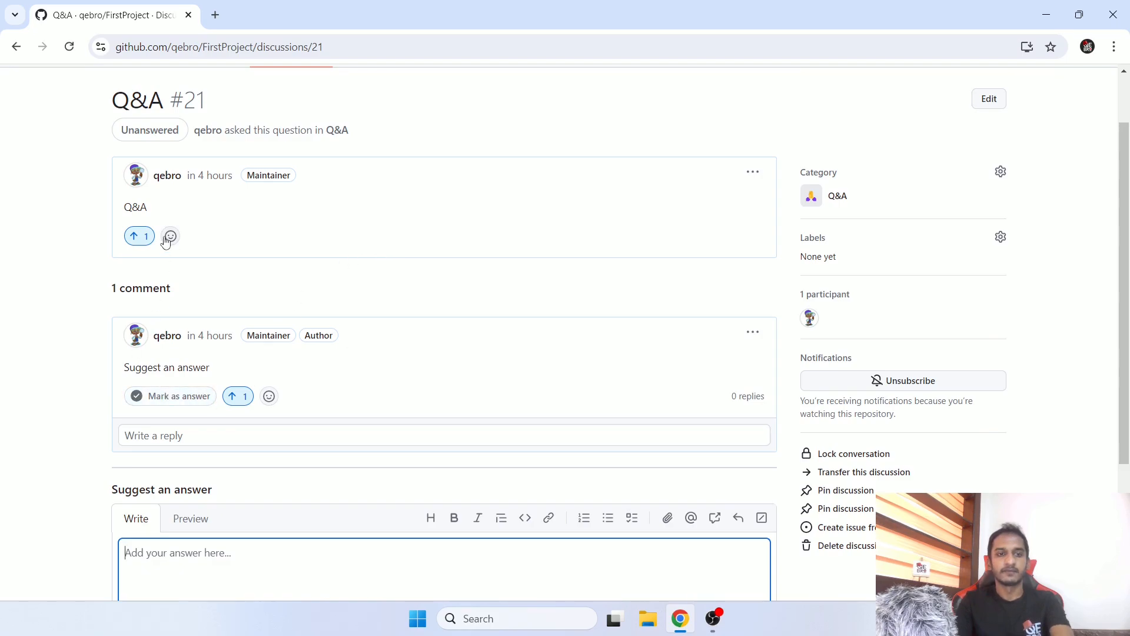
Step: Mark the "Suggest an answer" comment as the answer and jump to the full answer from the question's summary
{"action": "left_click", "coordinate": [192, 402]}
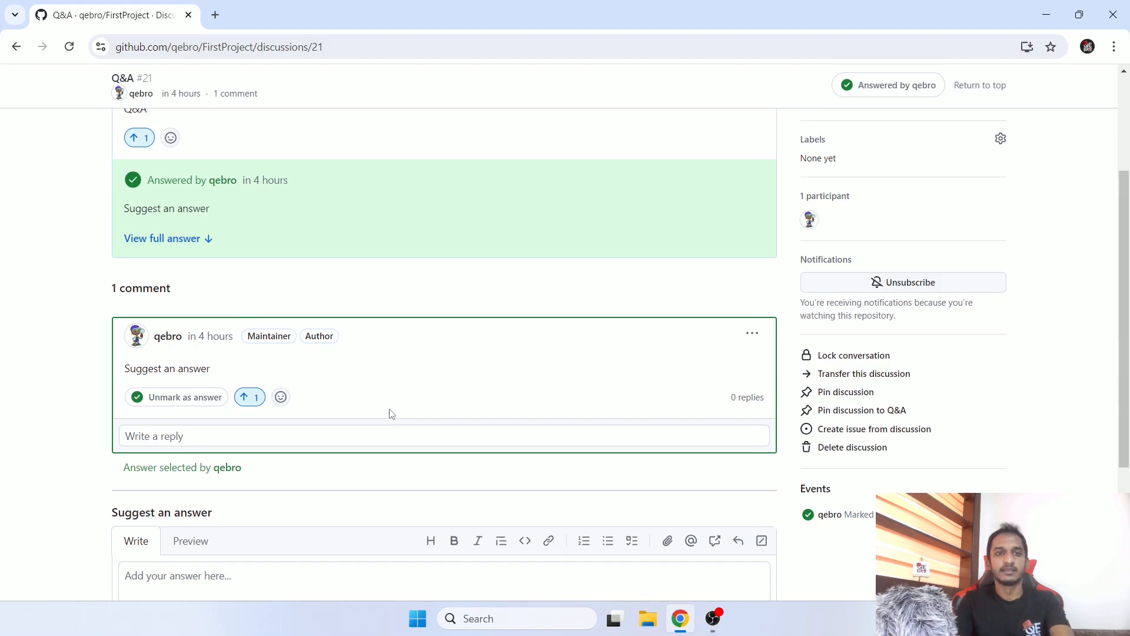
{"action": "scroll", "coordinate": [385, 410], "scroll_direction": "up", "scroll_amount": 3}
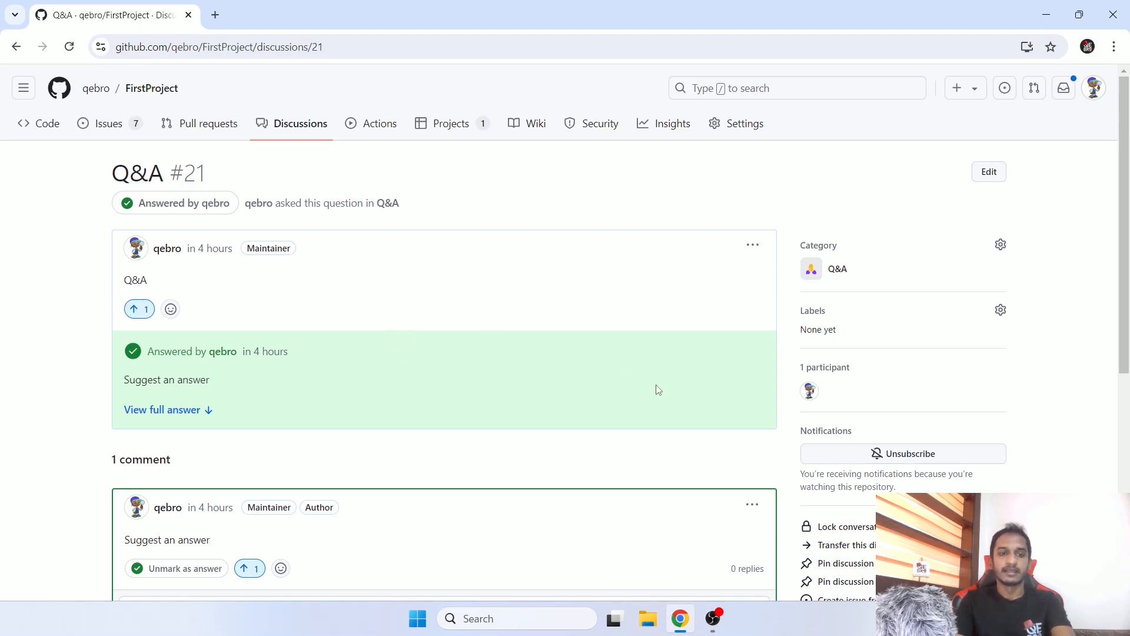
{"action": "scroll", "coordinate": [655, 388], "scroll_direction": "down", "scroll_amount": 1}
{"action": "scroll", "coordinate": [547, 478], "scroll_direction": "down", "scroll_amount": 2}
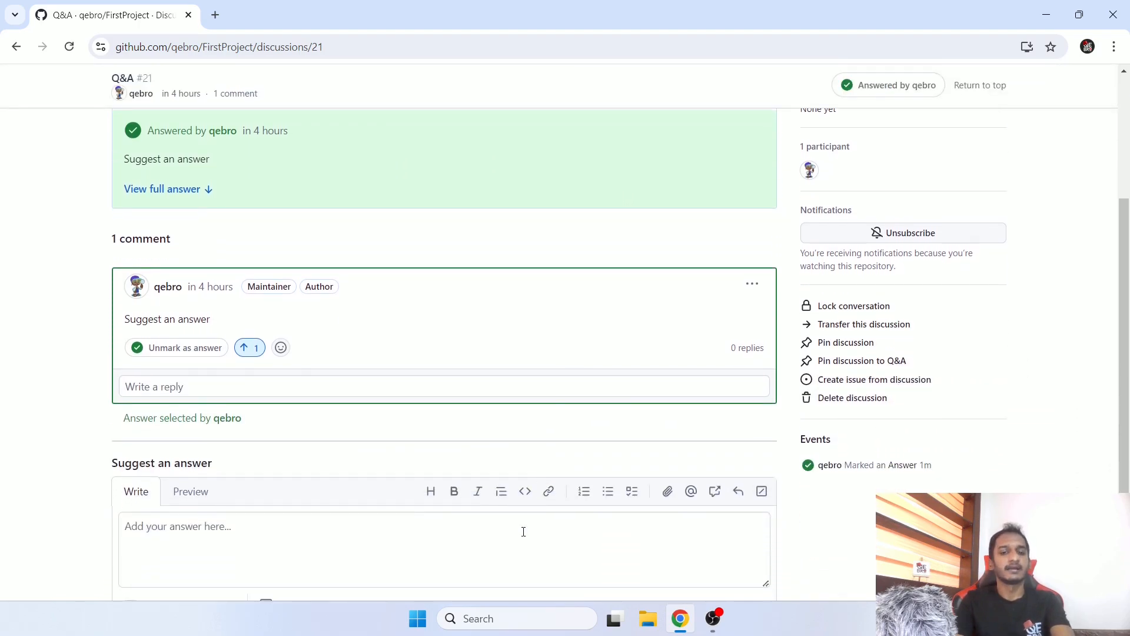
{"action": "scroll", "coordinate": [522, 532], "scroll_direction": "up", "scroll_amount": 2}
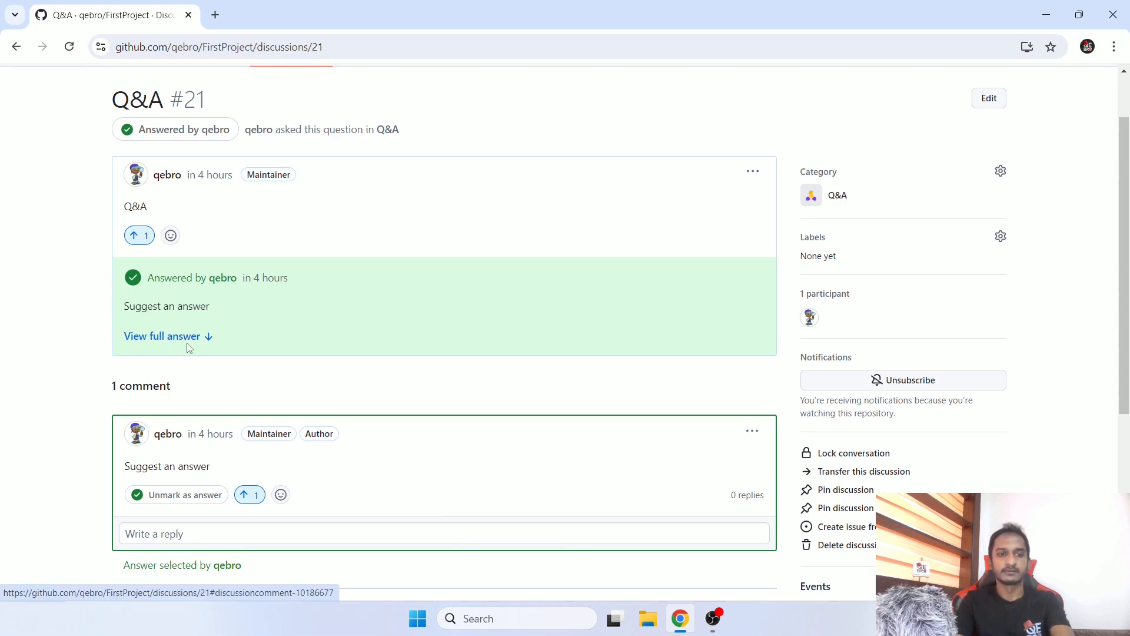
{"action": "left_click", "coordinate": [154, 336]}
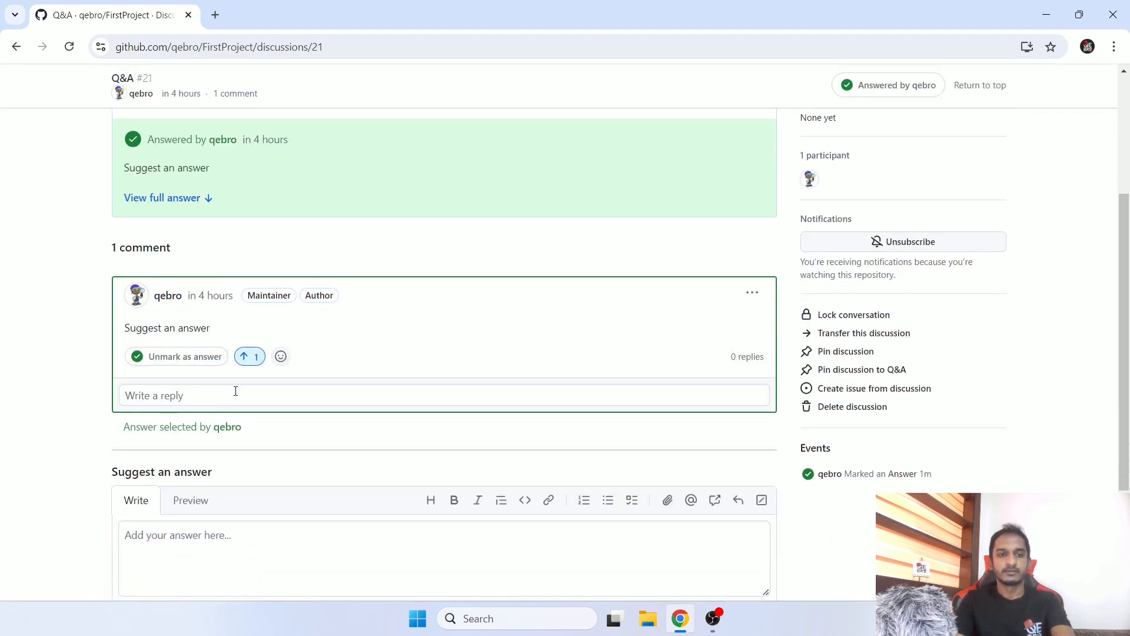
Step: Return to the discussions list and start a new discussion in the Show and tell category
{"action": "scroll", "coordinate": [310, 383], "scroll_direction": "up", "scroll_amount": 4}
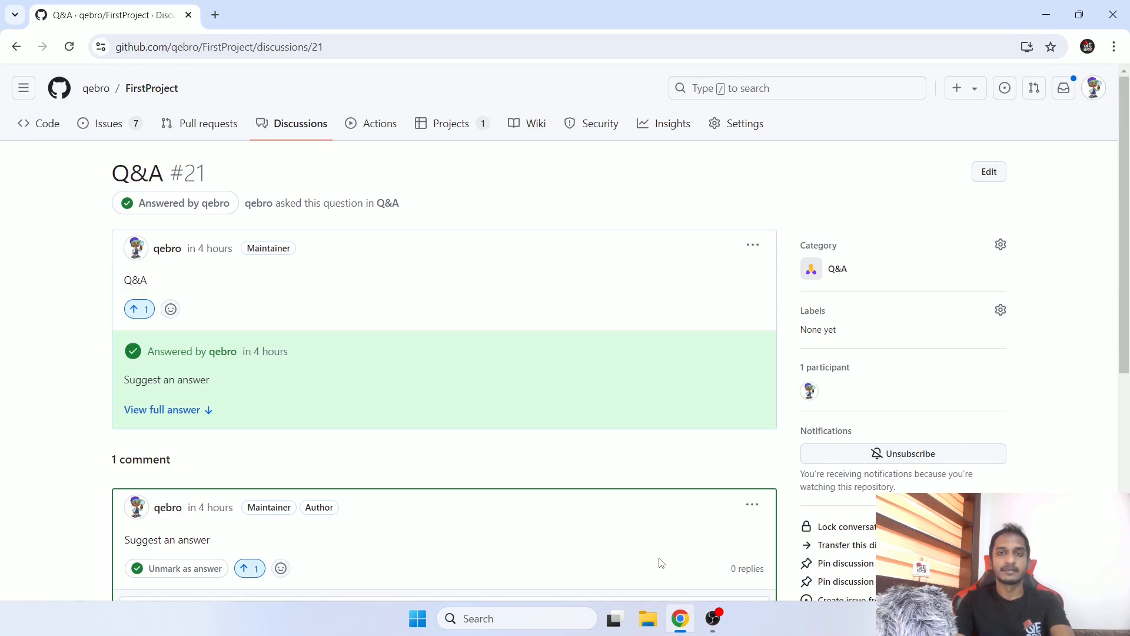
{"action": "scroll", "coordinate": [605, 508], "scroll_direction": "down", "scroll_amount": 2}
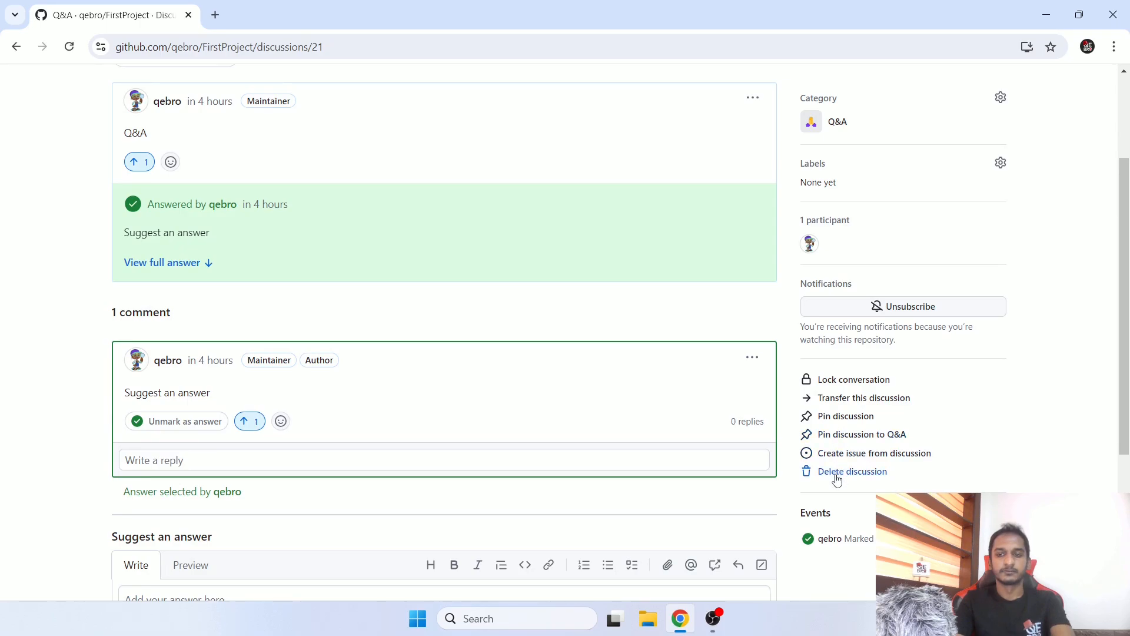
{"action": "scroll", "coordinate": [835, 469], "scroll_direction": "up", "scroll_amount": 3}
{"action": "left_click", "coordinate": [300, 131]}
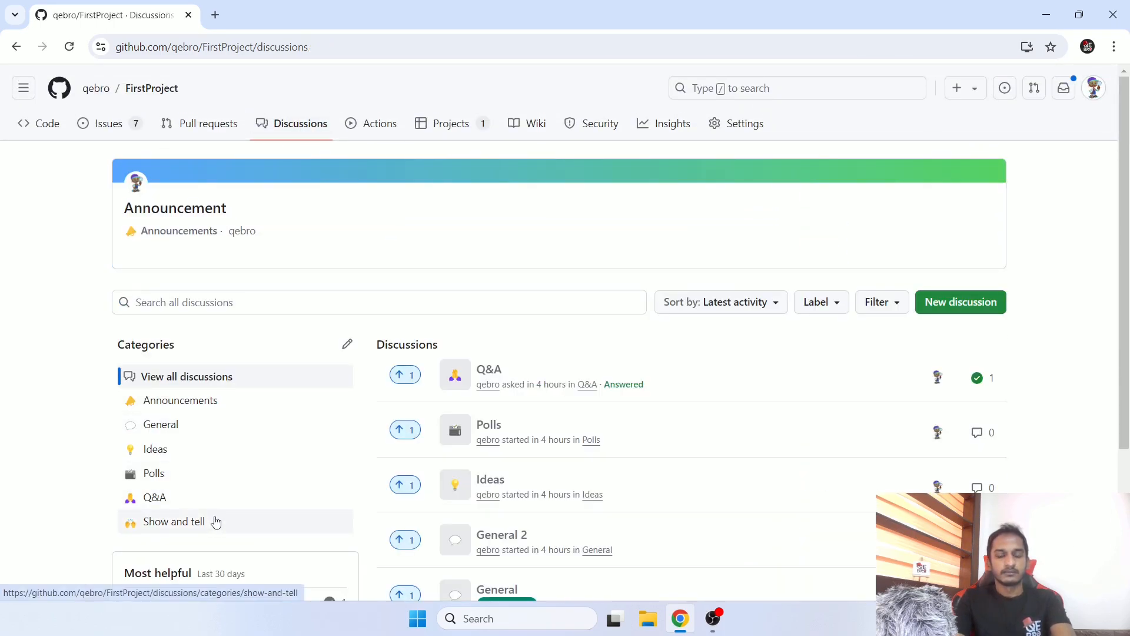
{"action": "left_click", "coordinate": [216, 523]}
{"action": "left_click", "coordinate": [966, 312]}
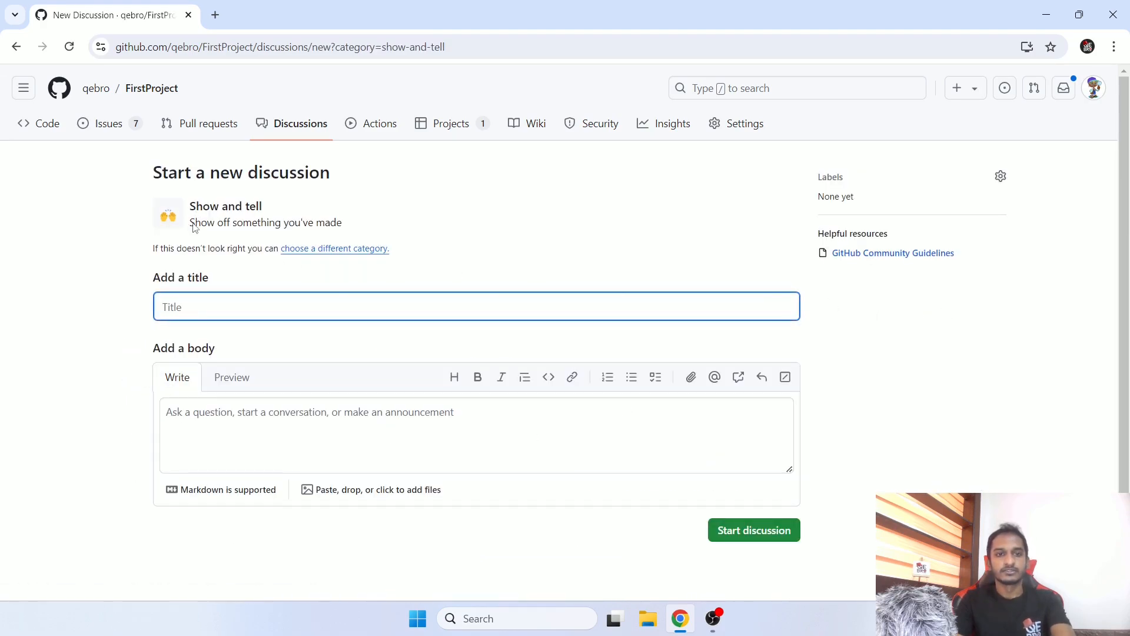
{"action": "left_click_drag", "start_coordinate": [190, 223], "coordinate": [382, 242]}
{"action": "left_click", "coordinate": [424, 297]}
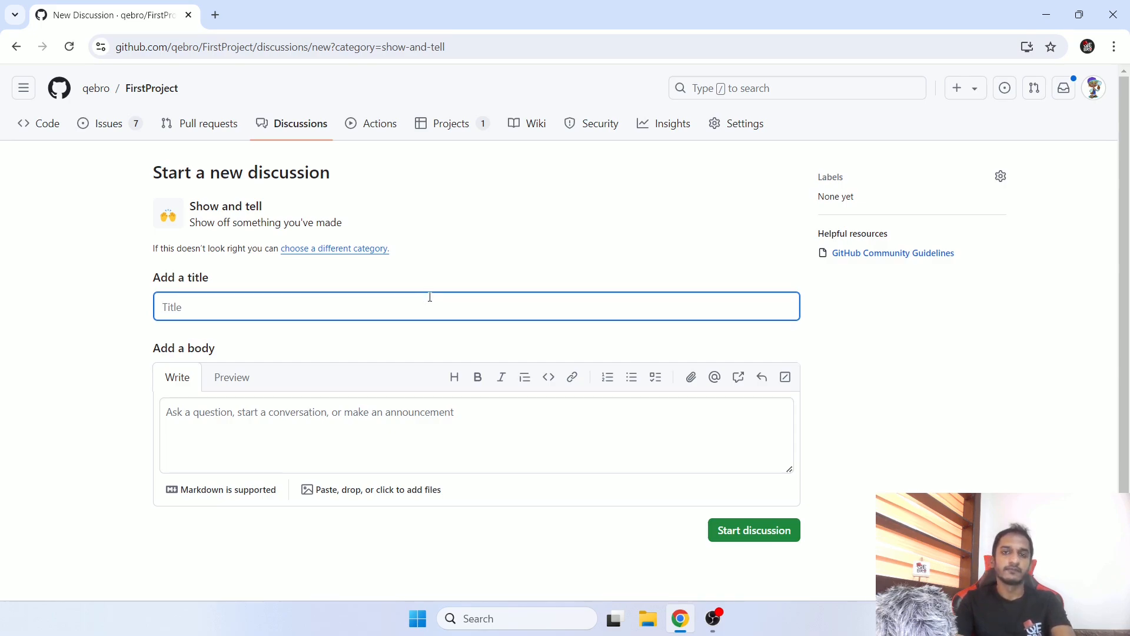
Step: Publish the discussion with "Show and tell" as both its title and body
{"action": "left_click_drag", "start_coordinate": [188, 207], "coordinate": [273, 213]}
{"action": "key", "text": "ctrl+c"}
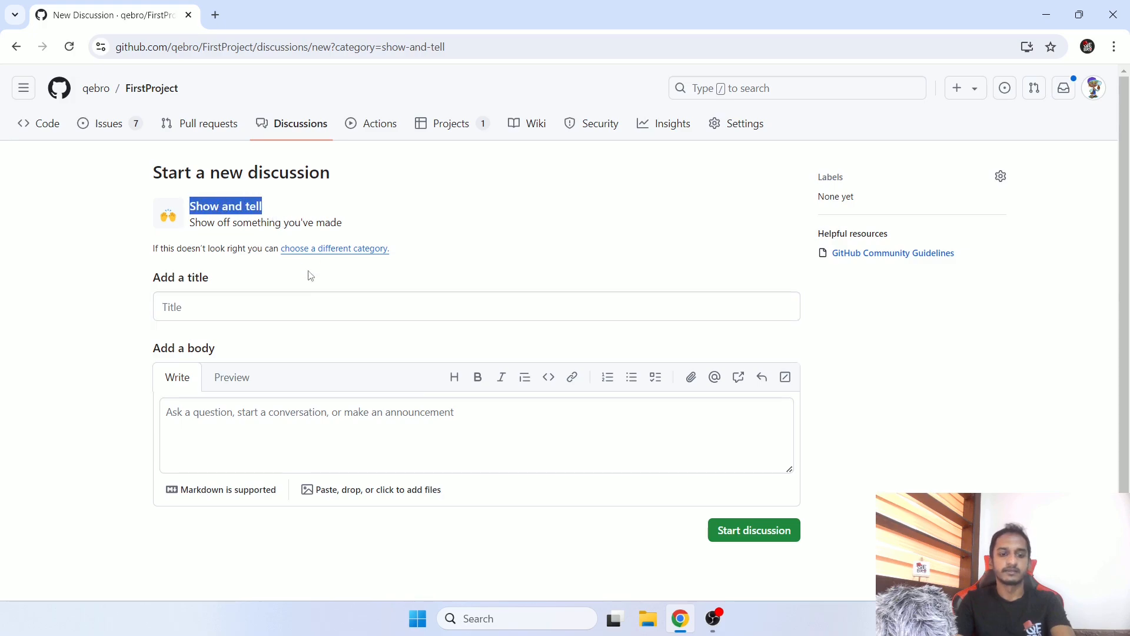
{"action": "left_click", "coordinate": [308, 303]}
{"action": "key", "text": "ctrl+v"}
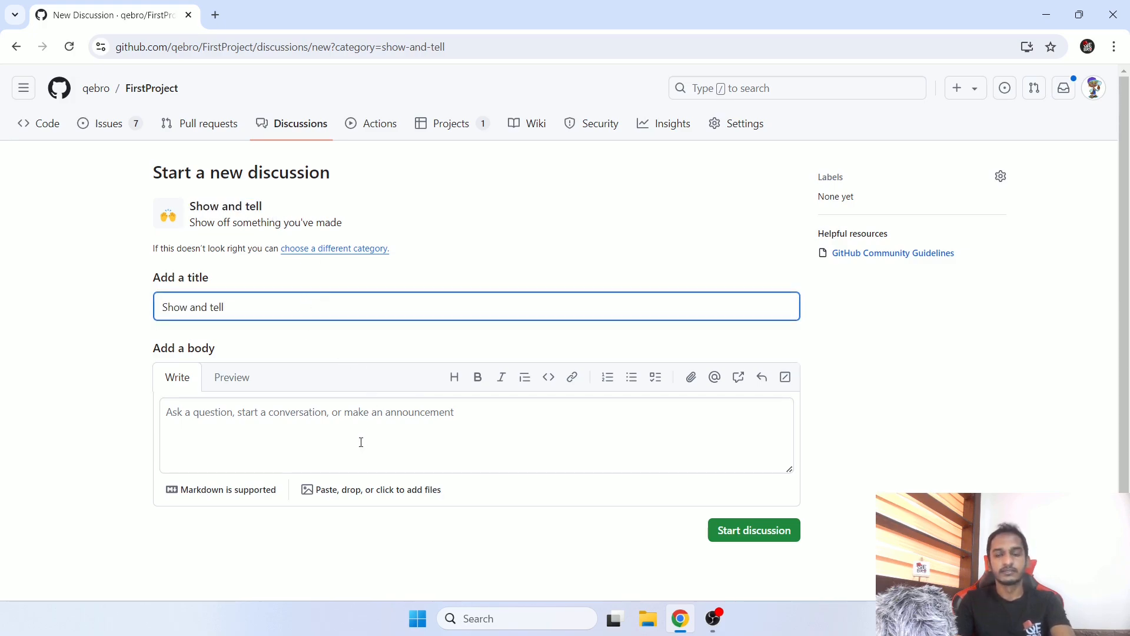
{"action": "left_click", "coordinate": [361, 442]}
{"action": "key", "text": "ctrl+v"}
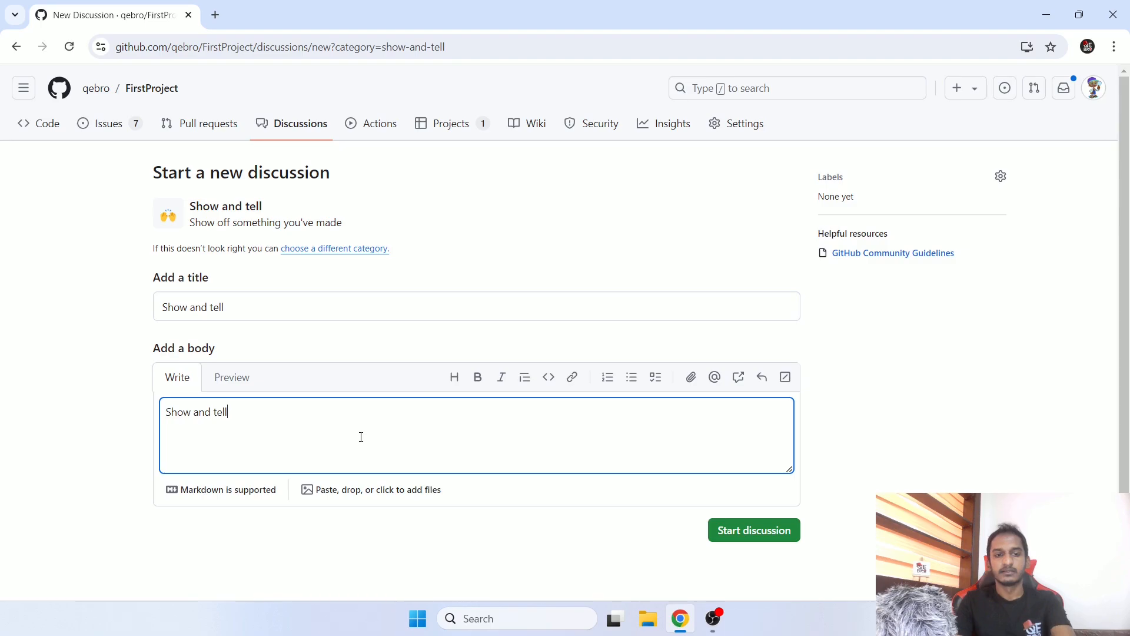
{"action": "left_click", "coordinate": [719, 529]}
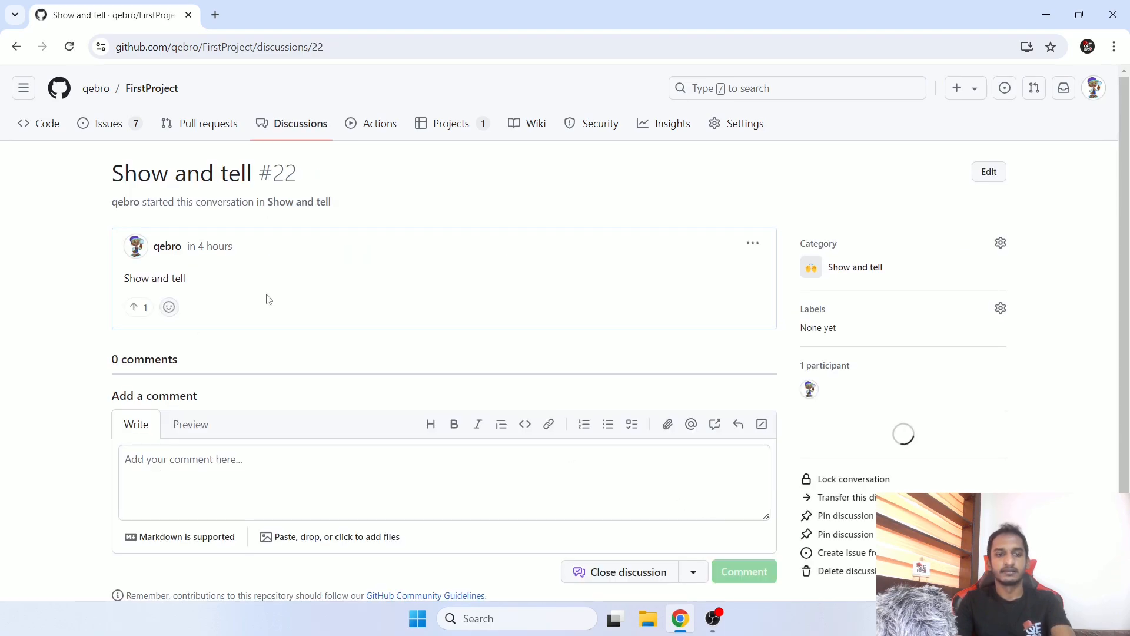
Step: Add a heart reaction to the Show and tell discussion's opening post
{"action": "scroll", "coordinate": [245, 454], "scroll_direction": "down", "scroll_amount": 1}
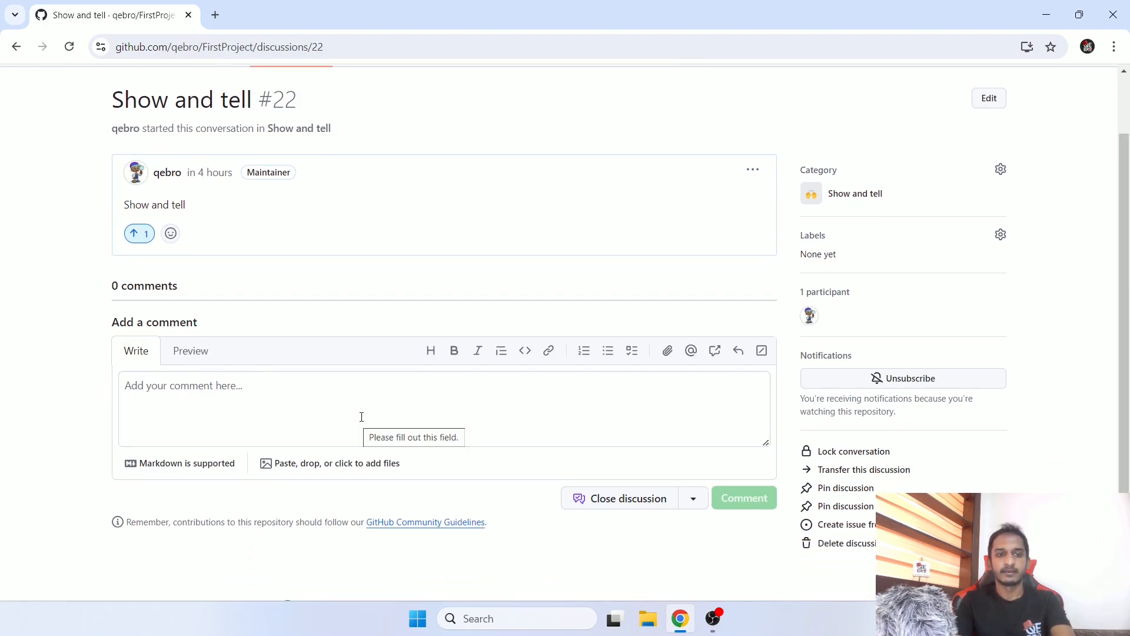
{"action": "left_click", "coordinate": [170, 235]}
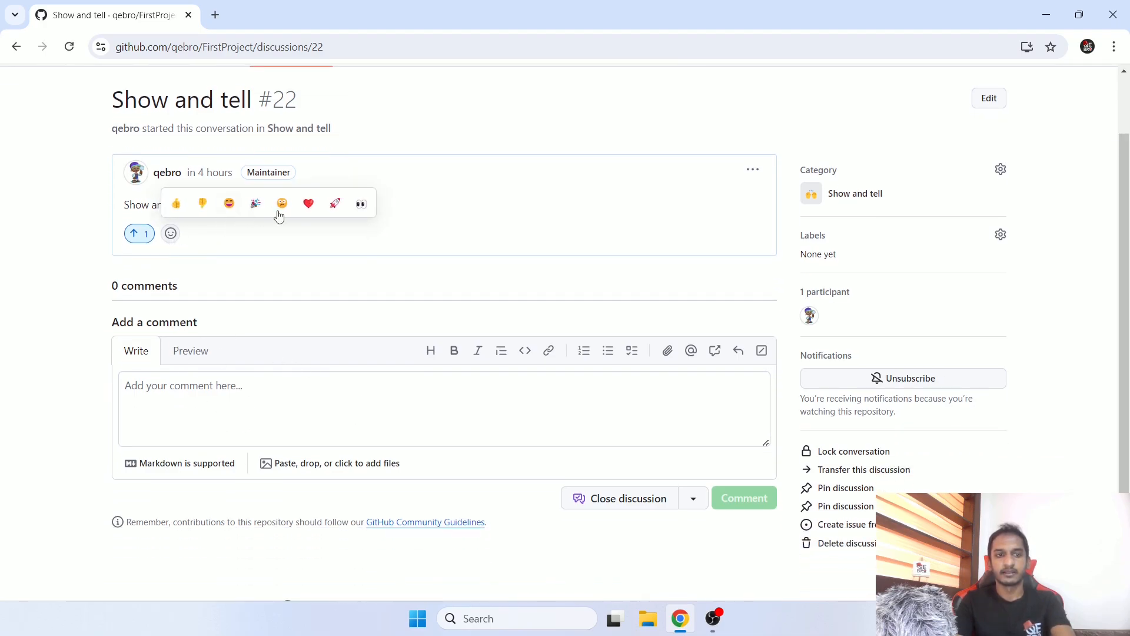
{"action": "left_click", "coordinate": [308, 203]}
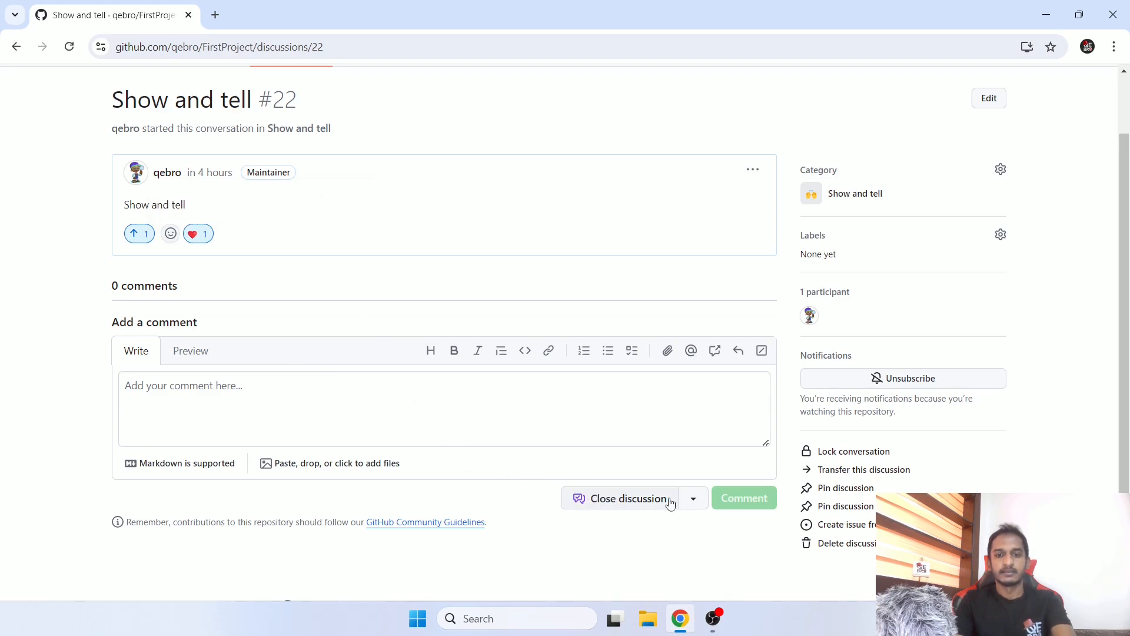
Step: Check the available reasons for closing the Show and tell discussion without choosing one
{"action": "left_click", "coordinate": [694, 499]}
{"action": "scroll", "coordinate": [686, 506], "scroll_direction": "down", "scroll_amount": 1}
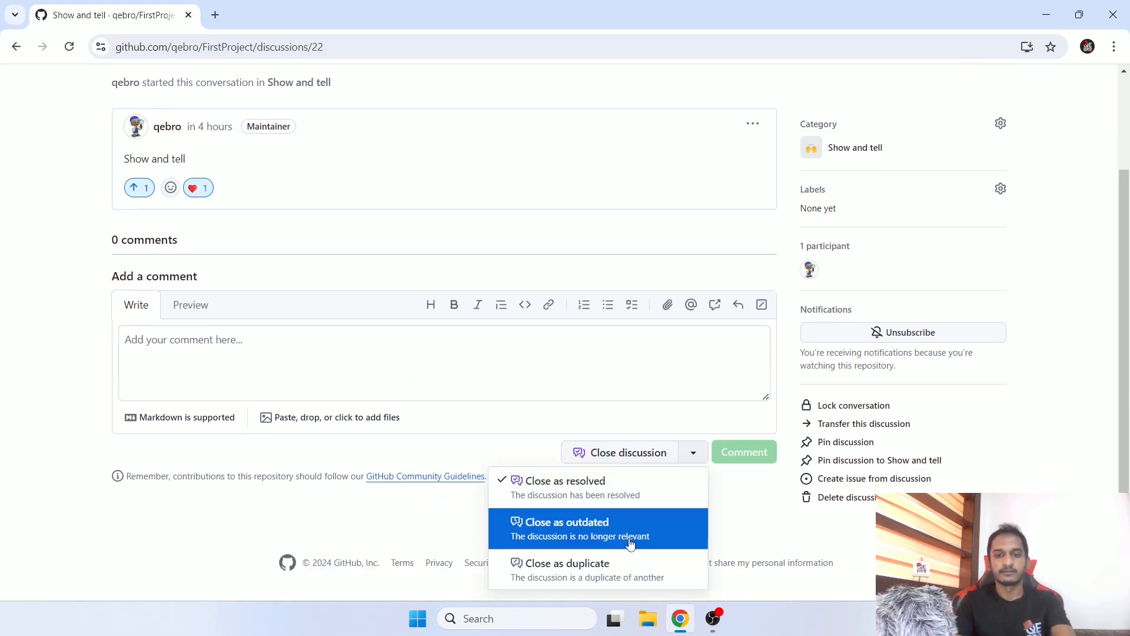
{"action": "left_click", "coordinate": [441, 518]}
{"action": "scroll", "coordinate": [442, 518], "scroll_direction": "up", "scroll_amount": 2}
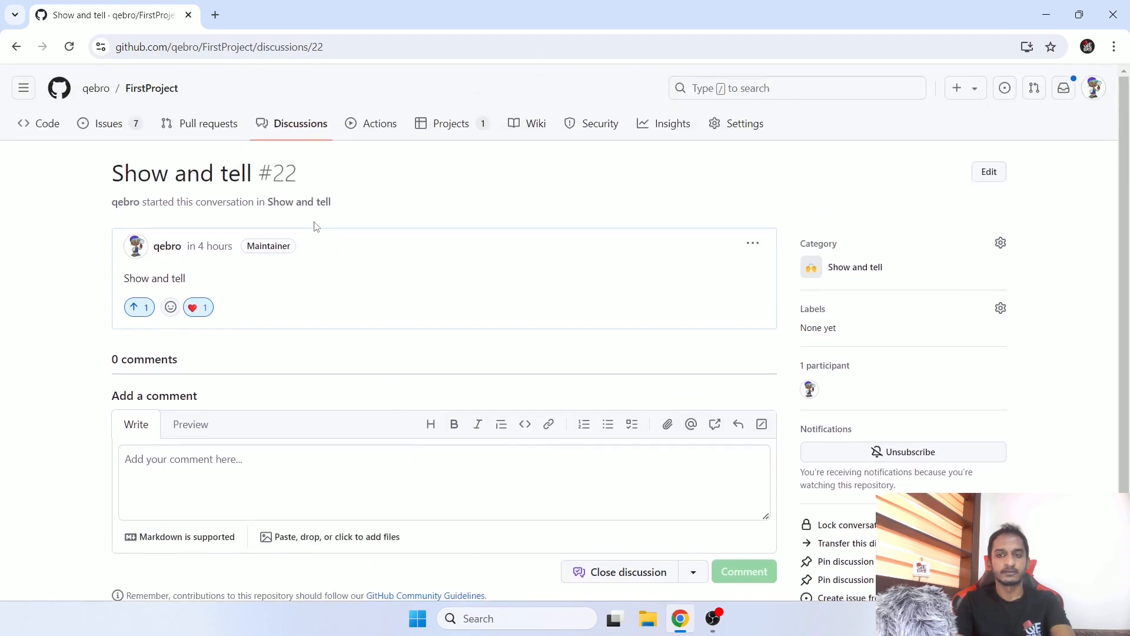
Step: Go back to the list of all discussions, then remove and restore the upvote on Show and tell
{"action": "left_click", "coordinate": [266, 123]}
{"action": "scroll", "coordinate": [350, 208], "scroll_direction": "down", "scroll_amount": 1}
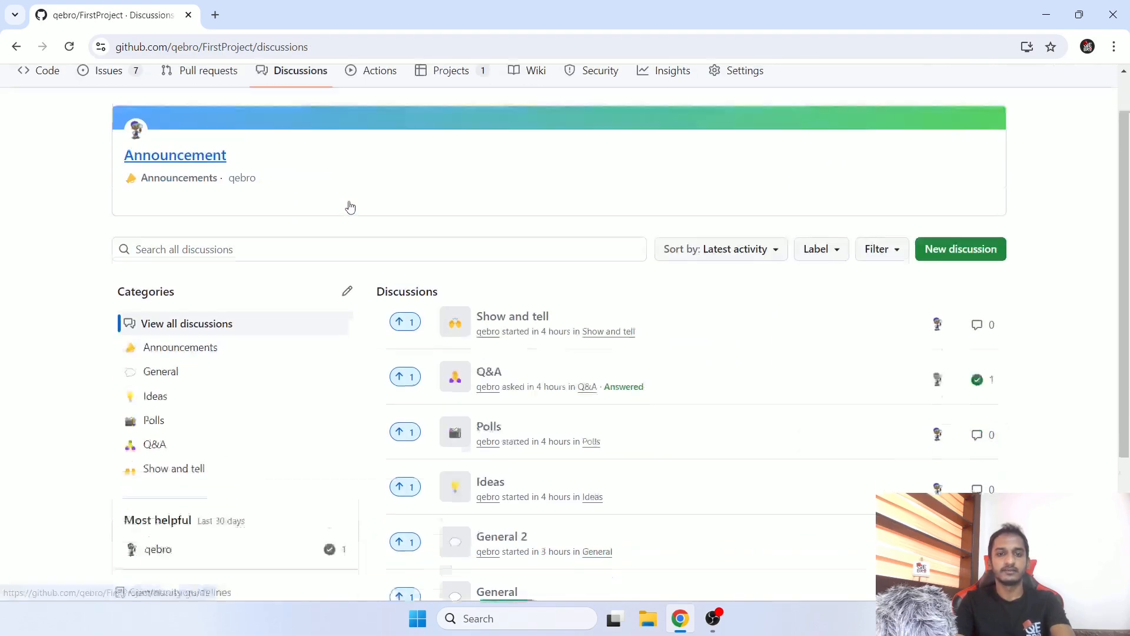
{"action": "scroll", "coordinate": [350, 207], "scroll_direction": "down", "scroll_amount": 3}
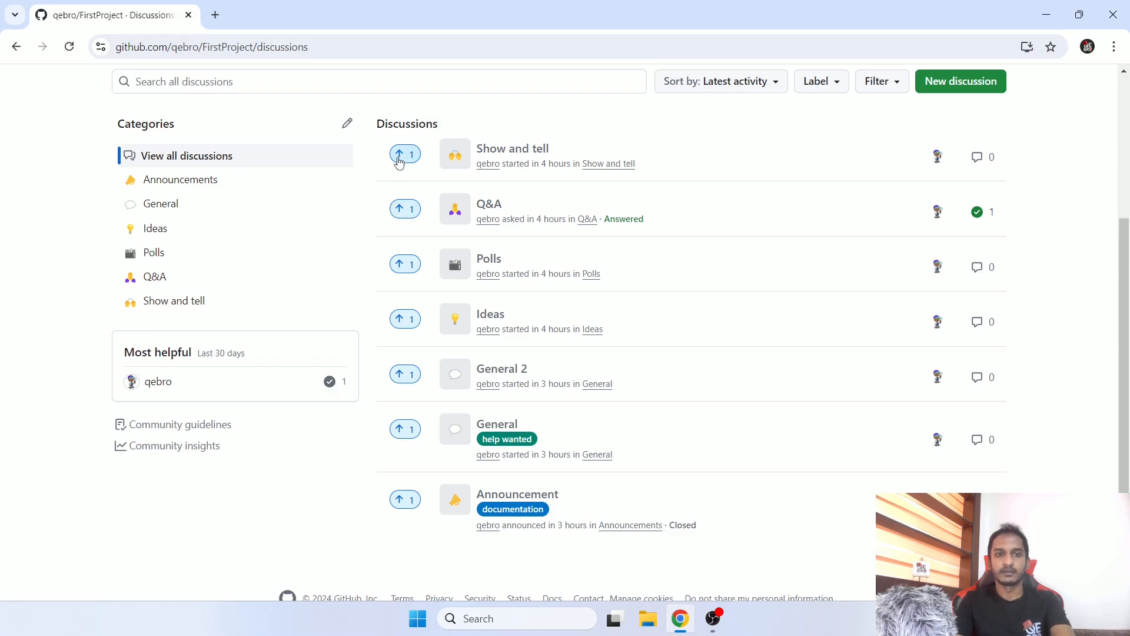
{"action": "left_click", "coordinate": [399, 161]}
{"action": "left_click", "coordinate": [399, 160]}
{"action": "scroll", "coordinate": [412, 188], "scroll_direction": "up", "scroll_amount": 1}
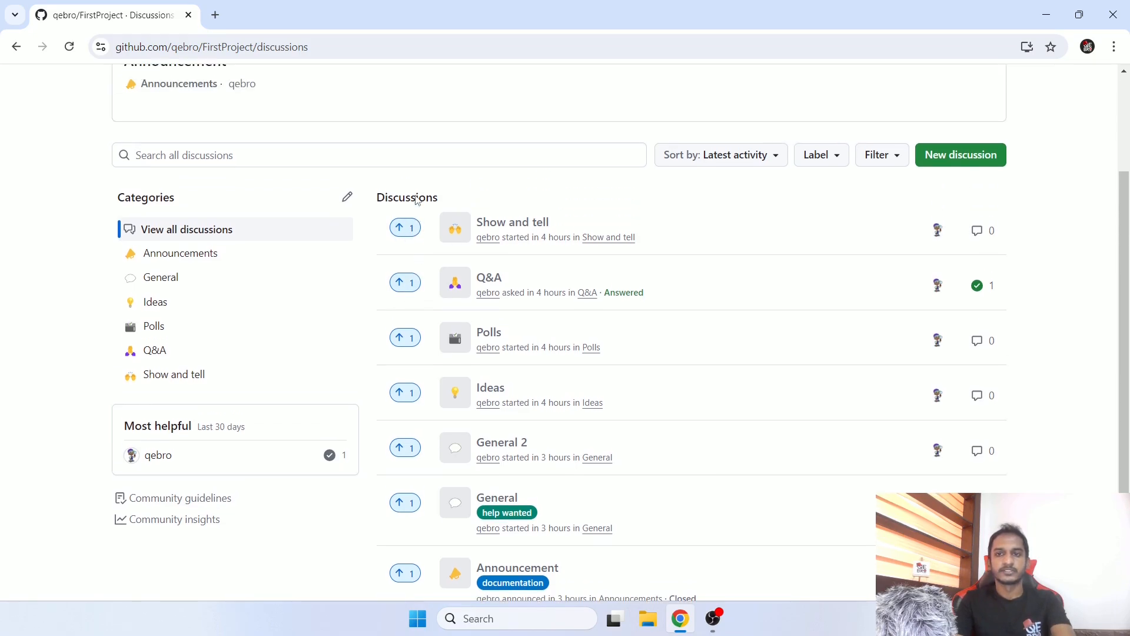
{"action": "scroll", "coordinate": [325, 161], "scroll_direction": "up", "scroll_amount": 1}
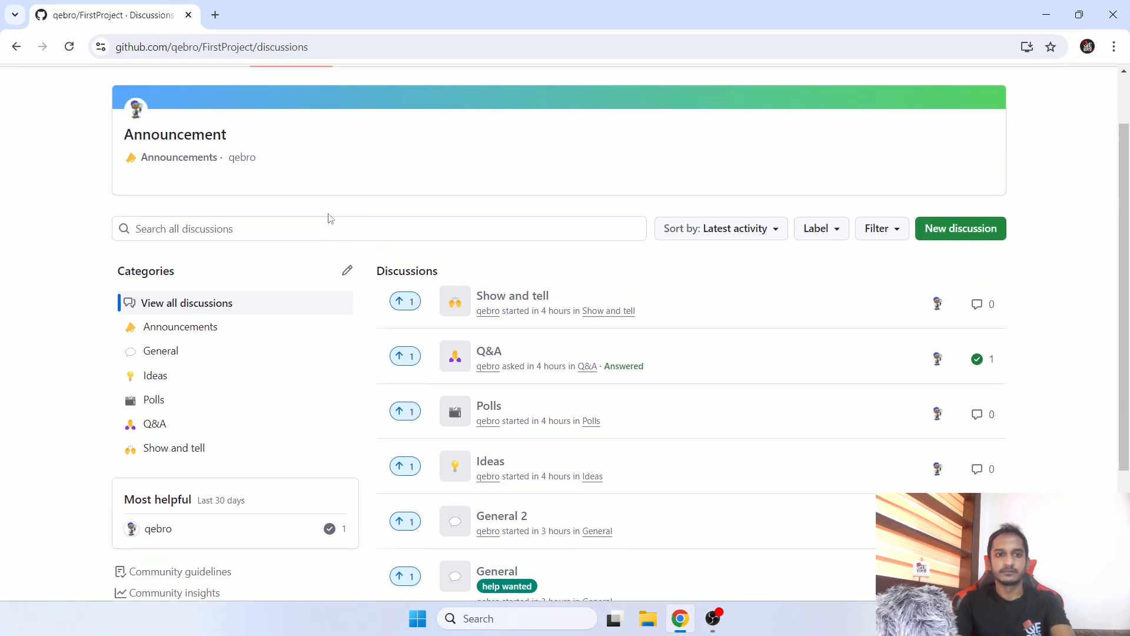
Step: Examine the sorting, label and filter options for the discussions list without applying any
{"action": "left_click", "coordinate": [751, 230]}
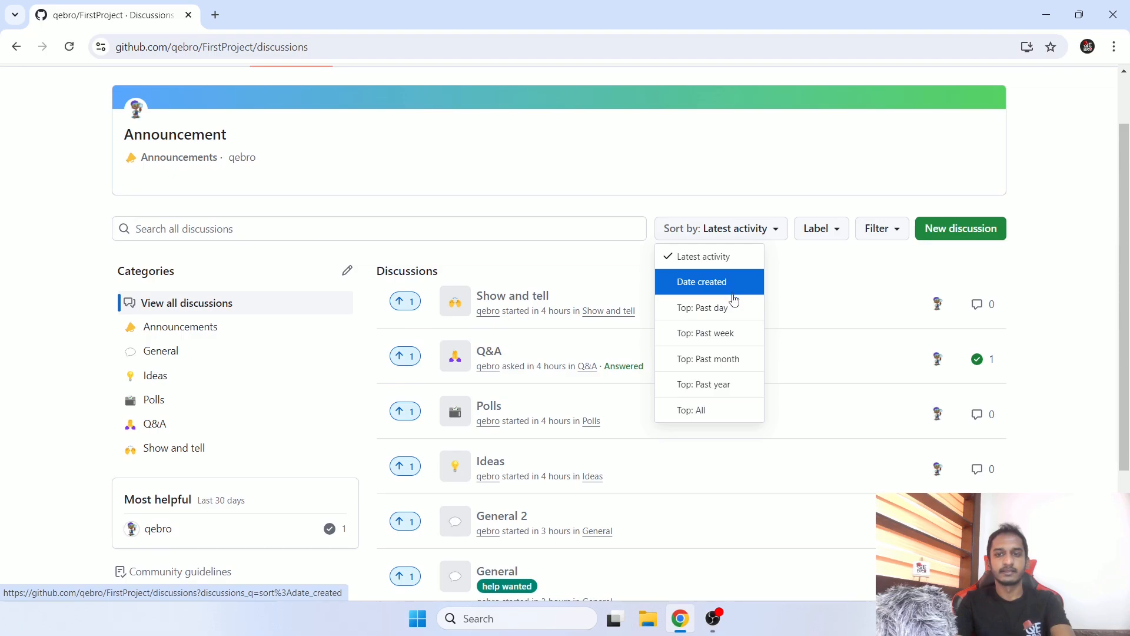
{"action": "left_click", "coordinate": [825, 229]}
{"action": "scroll", "coordinate": [853, 388], "scroll_direction": "down", "scroll_amount": 3}
{"action": "scroll", "coordinate": [850, 383], "scroll_direction": "up", "scroll_amount": 3}
{"action": "left_click", "coordinate": [874, 231]}
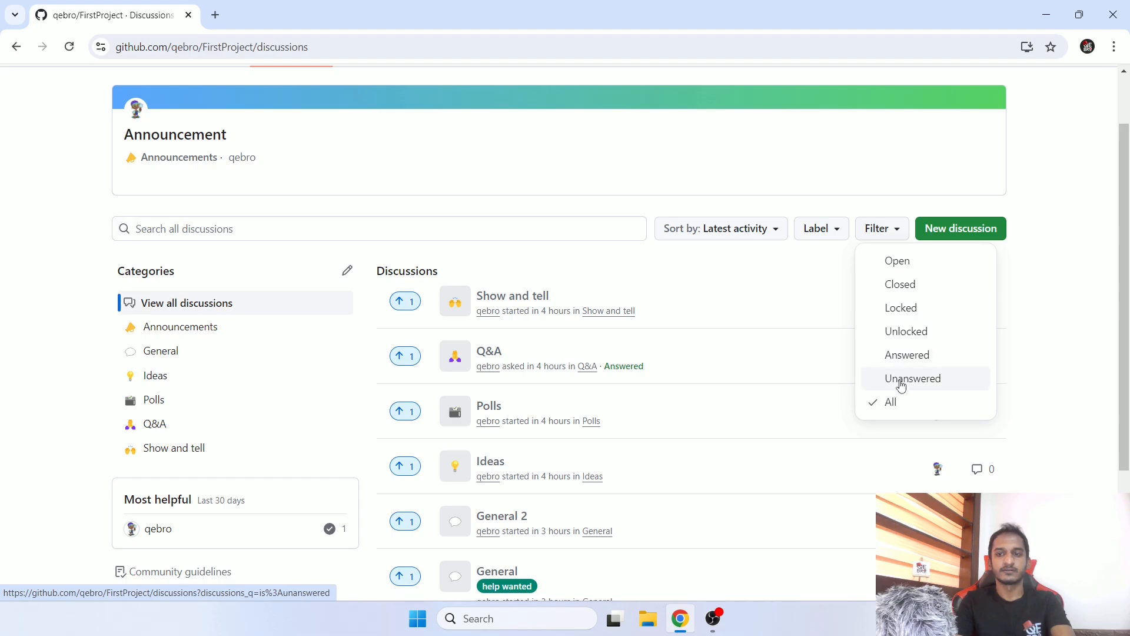
{"action": "left_click", "coordinate": [880, 233]}
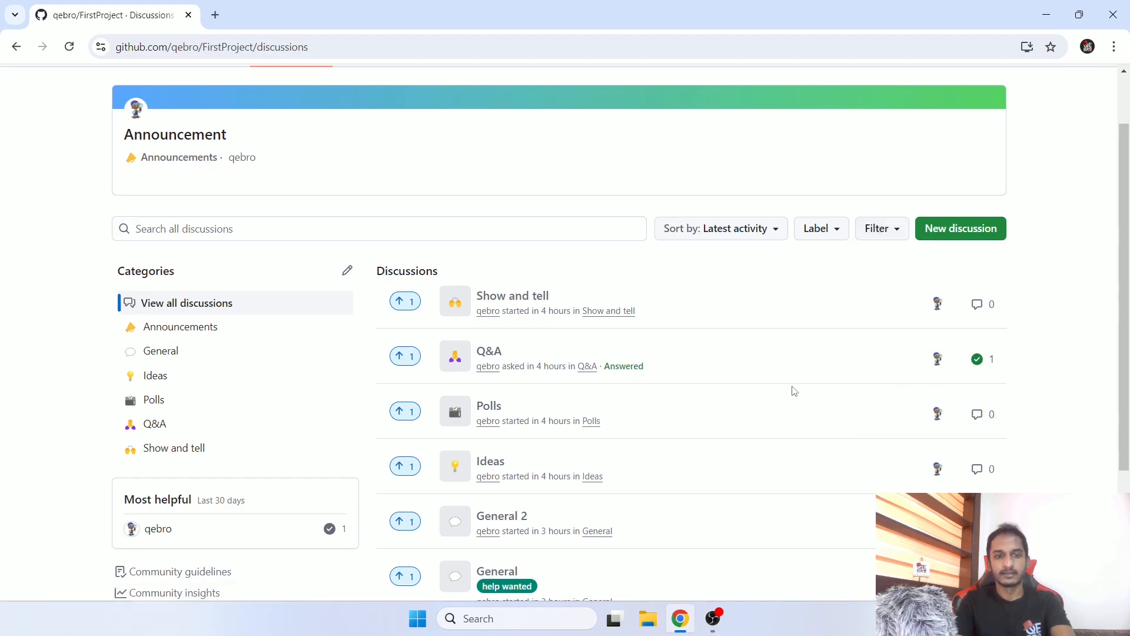
{"action": "scroll", "coordinate": [689, 289], "scroll_direction": "up", "scroll_amount": 1}
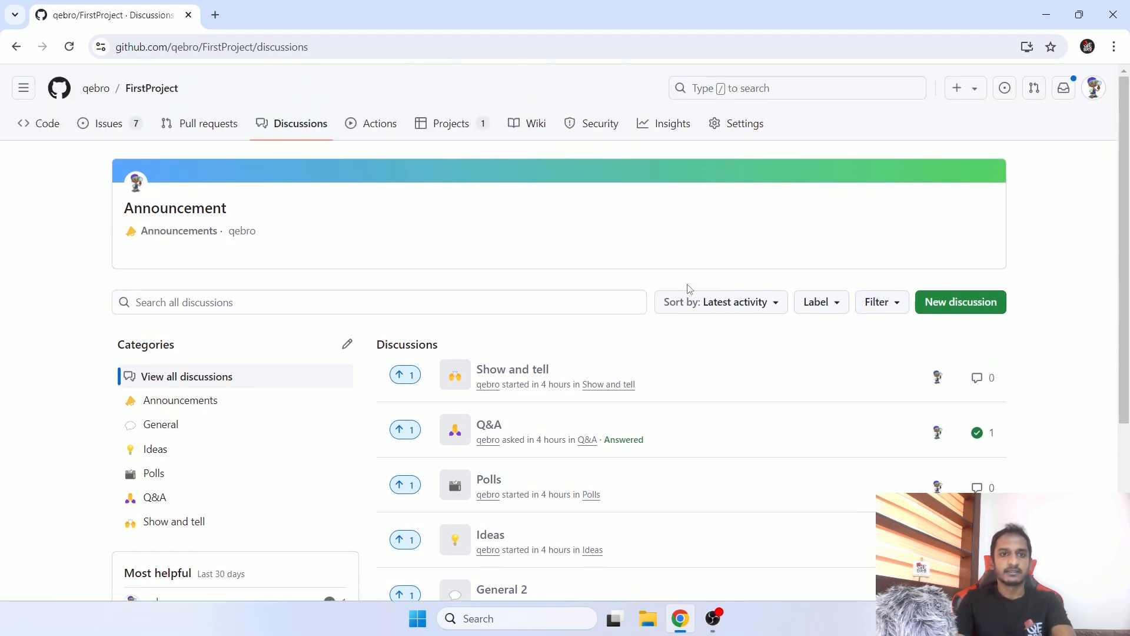
{"action": "scroll", "coordinate": [690, 290], "scroll_direction": "down", "scroll_amount": 2}
{"action": "scroll", "coordinate": [689, 287], "scroll_direction": "down", "scroll_amount": 2}
{"action": "scroll", "coordinate": [687, 286], "scroll_direction": "up", "scroll_amount": 4}
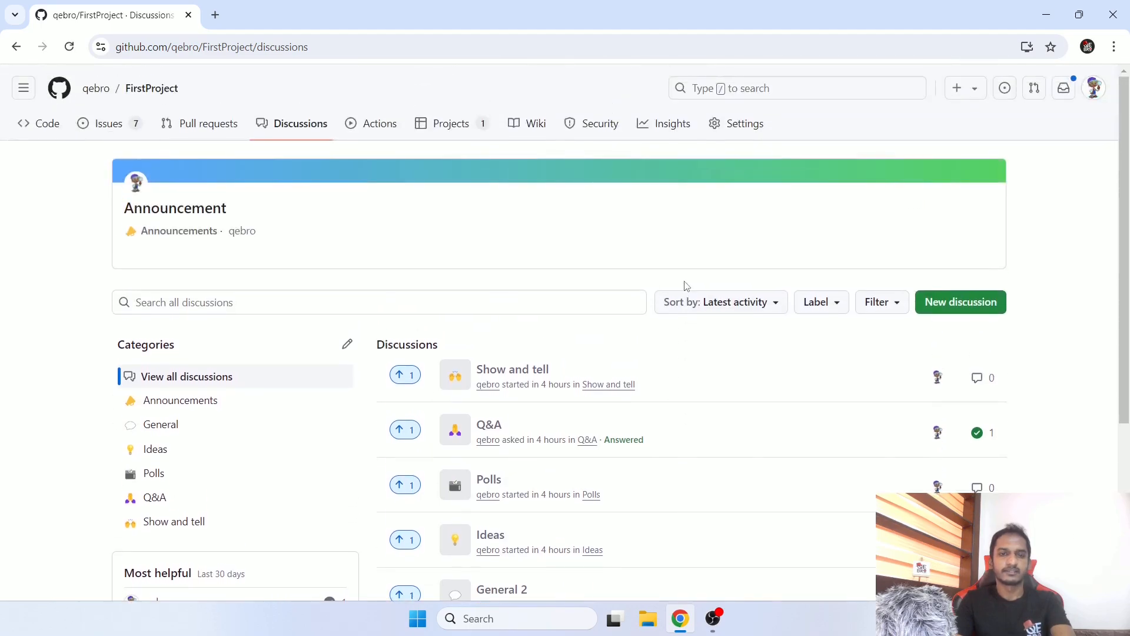